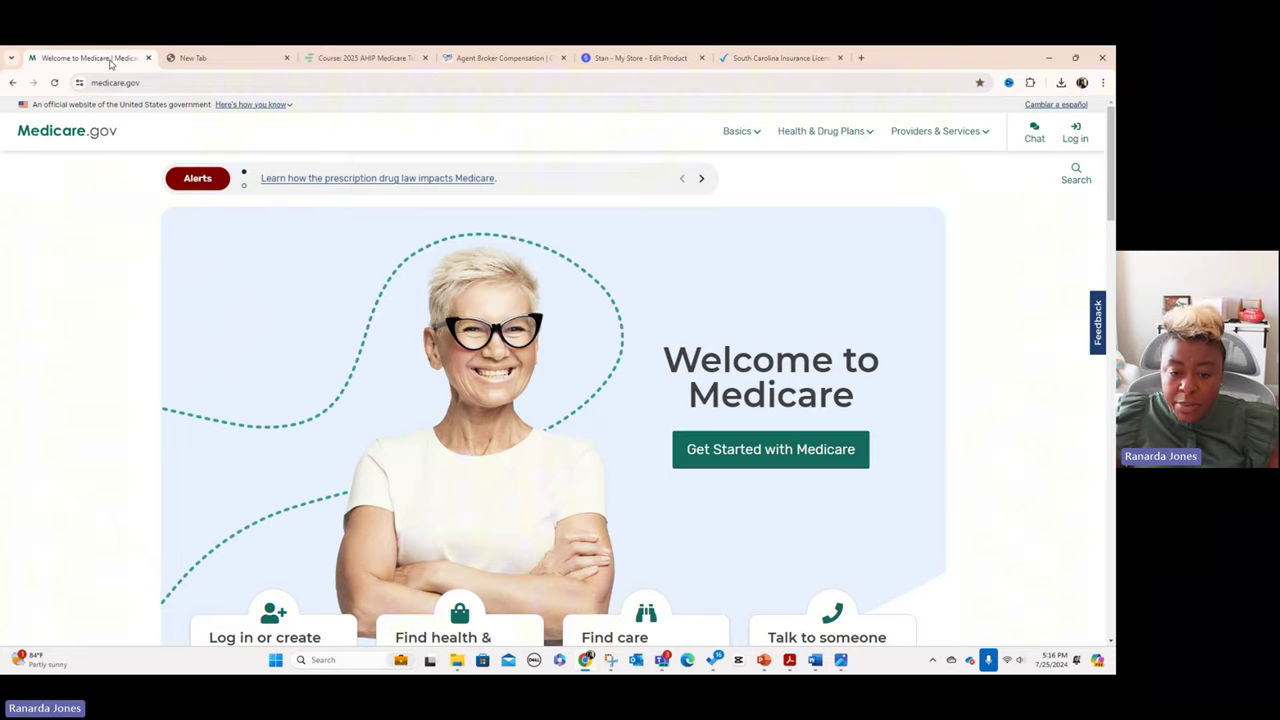
Start a health and drug plan search without logging in for ZIP code 29212, Richland county, SC.
scroll(450, 313, down, 3)
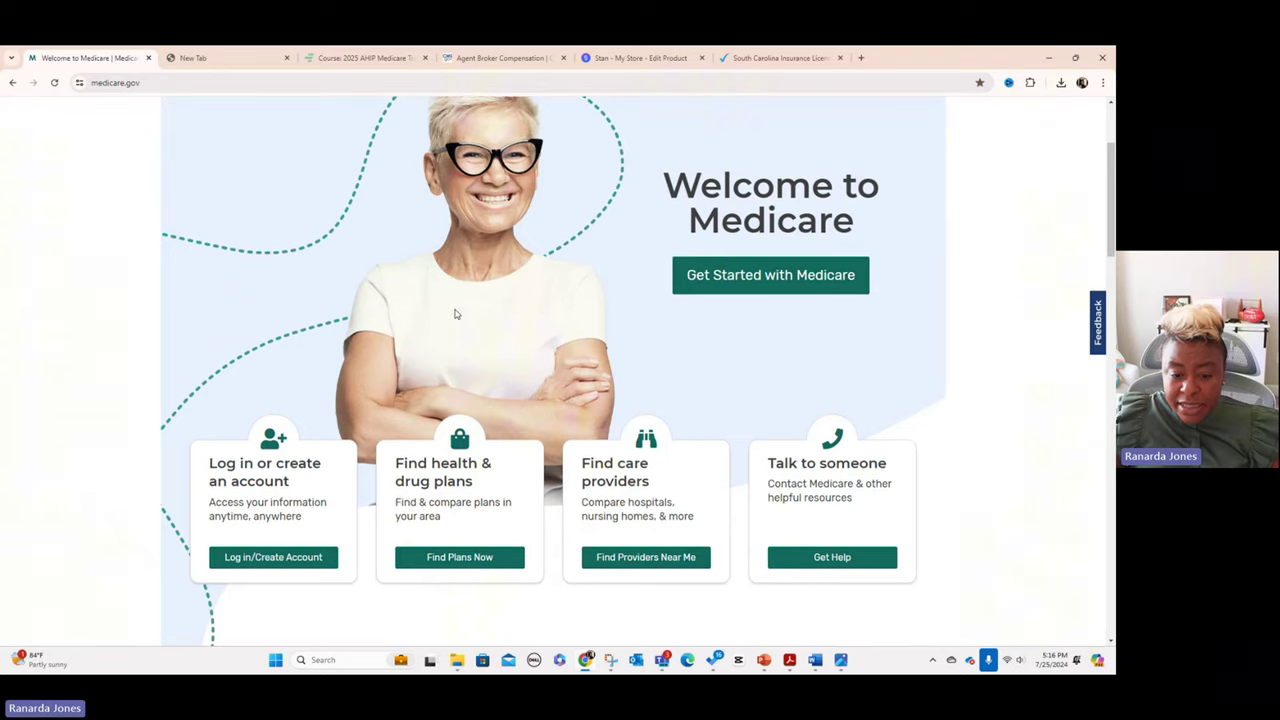
click(461, 558)
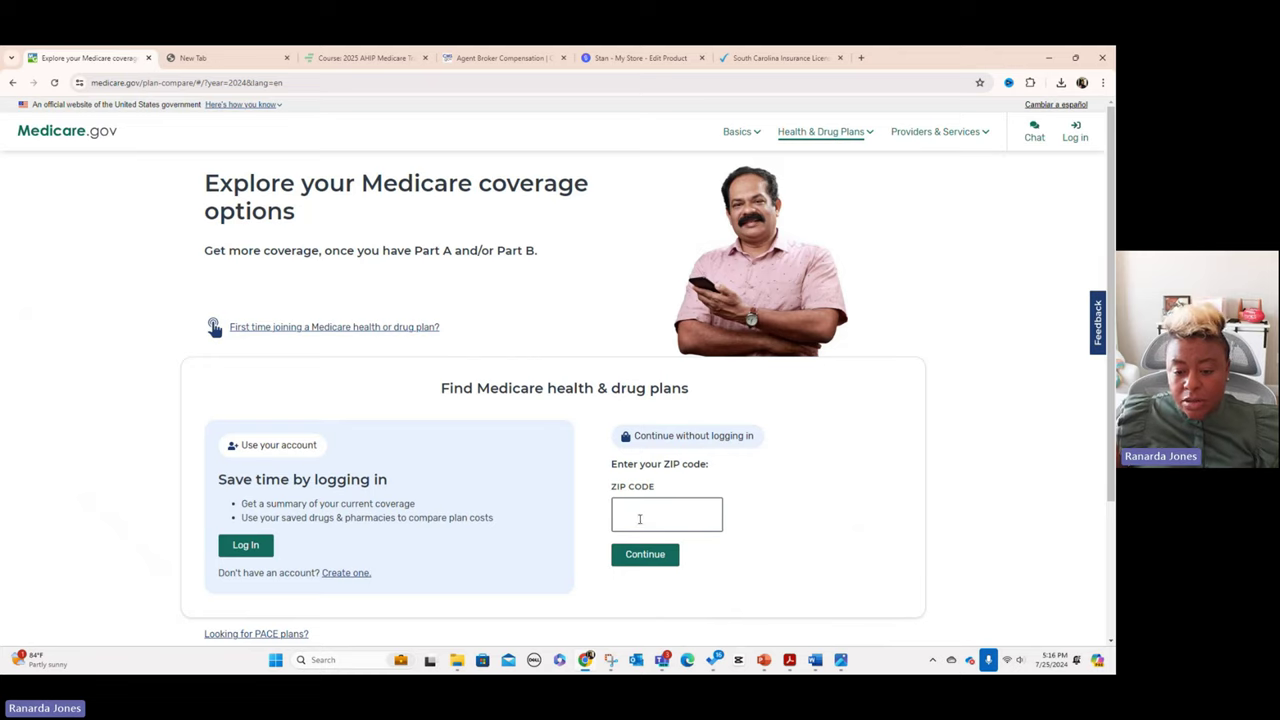
click(640, 519)
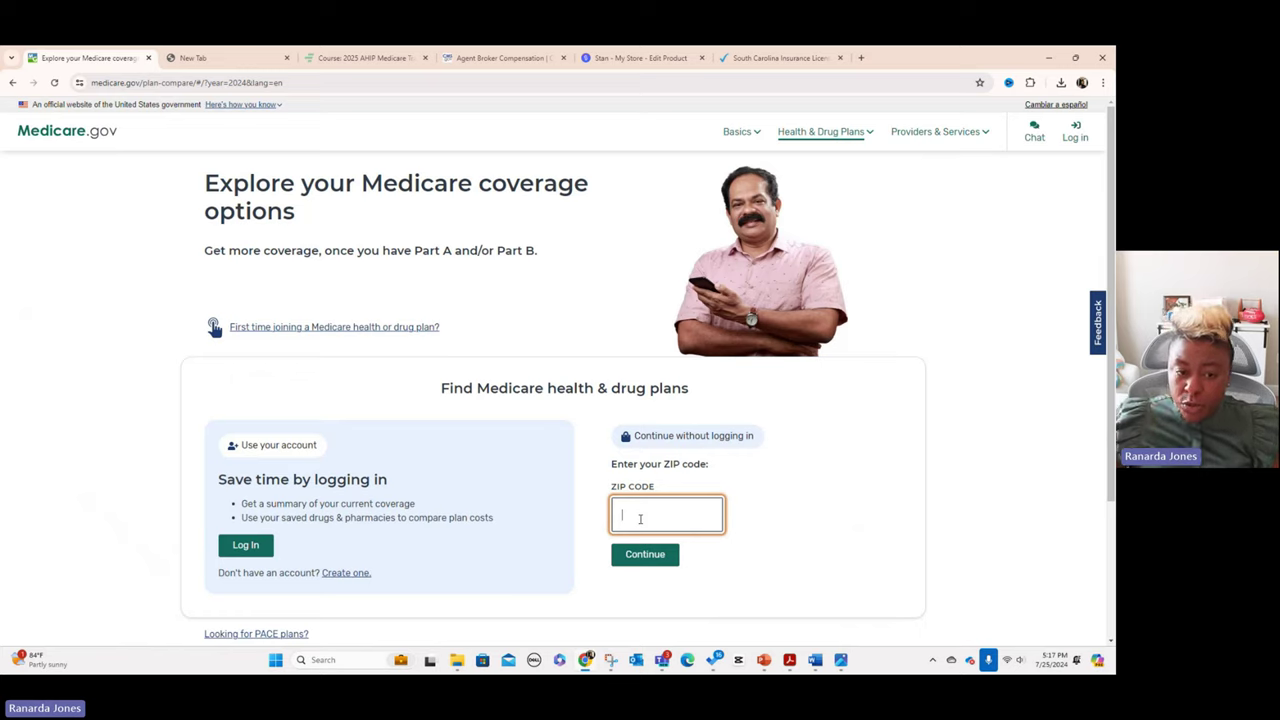
text(29)
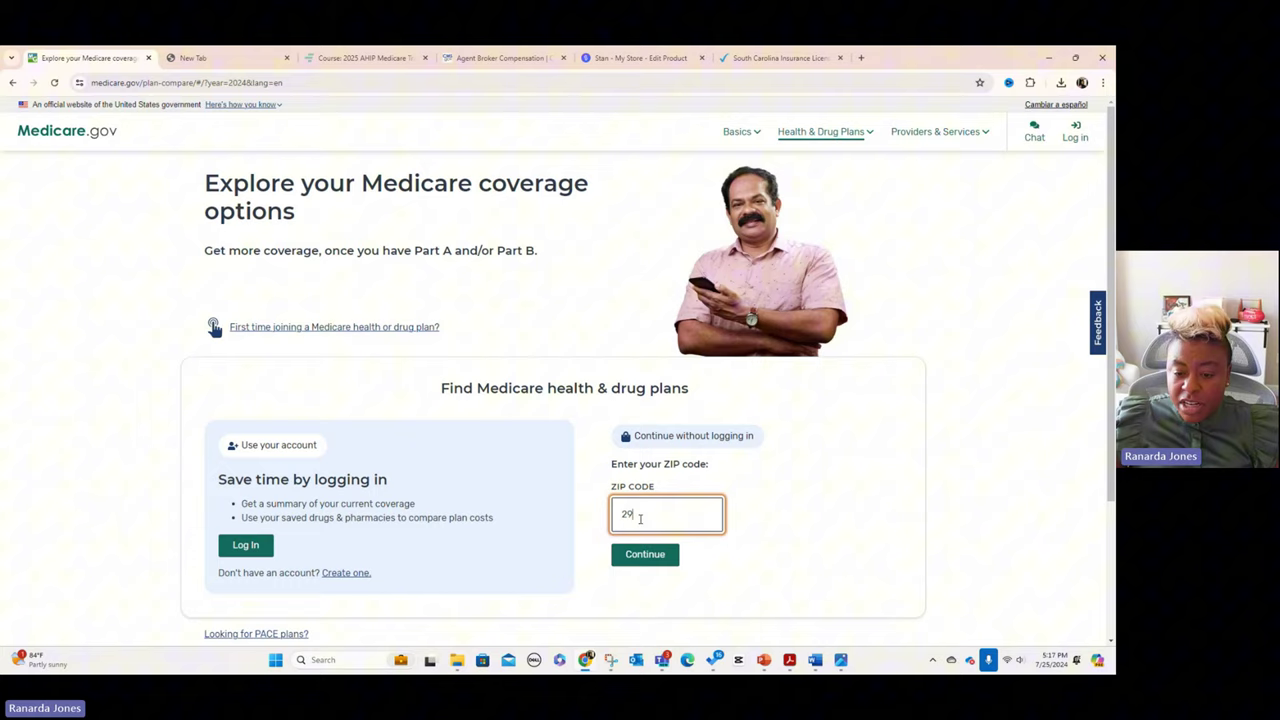
text(01)
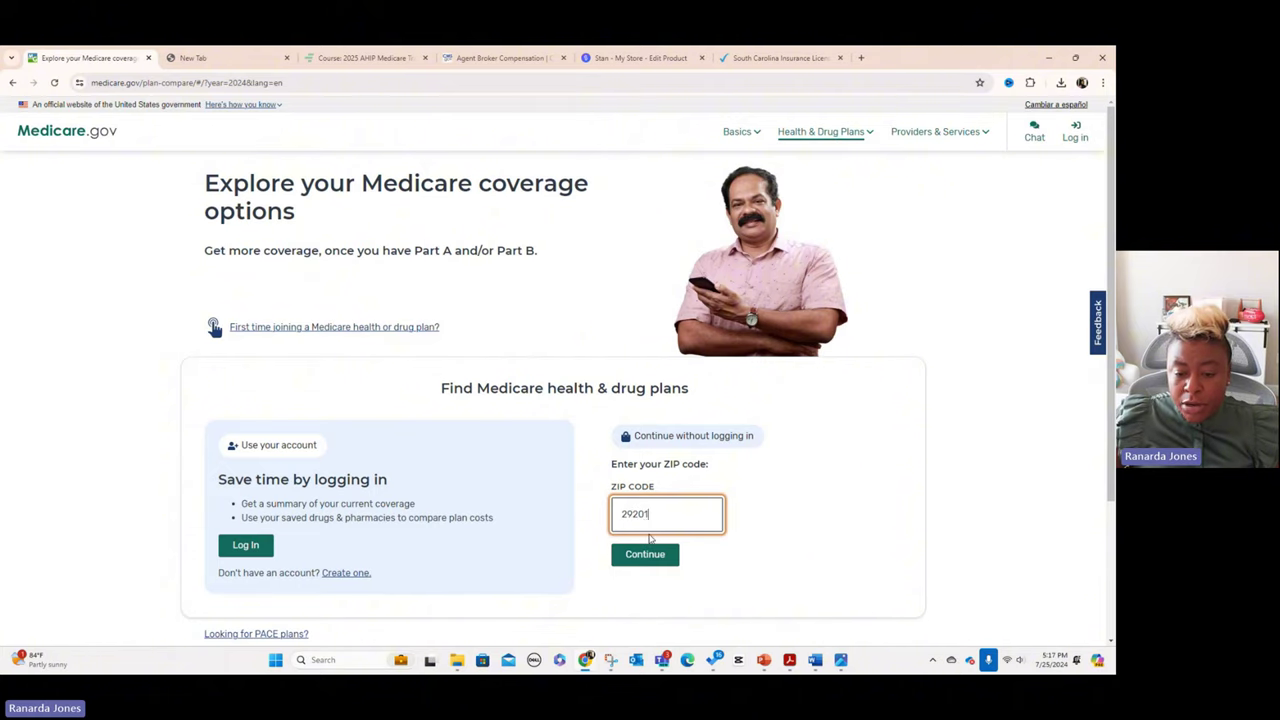
key(BackSpace)
key(BackSpace)
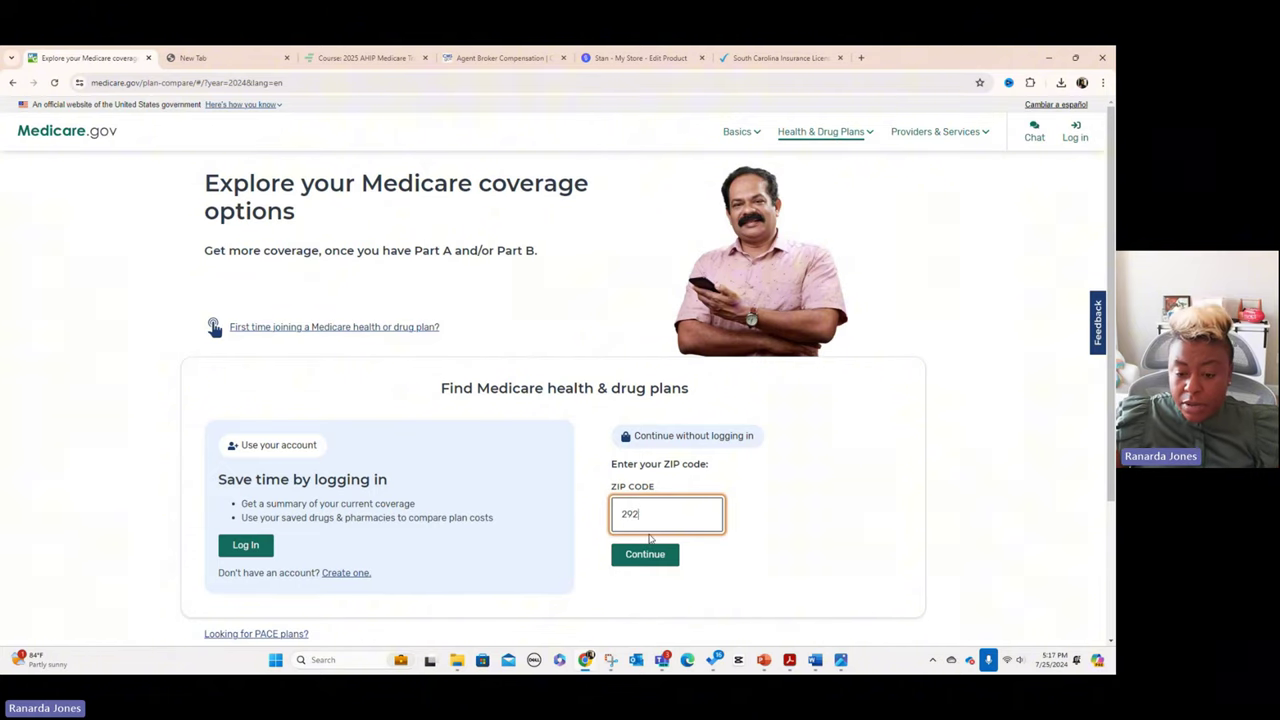
text(12)
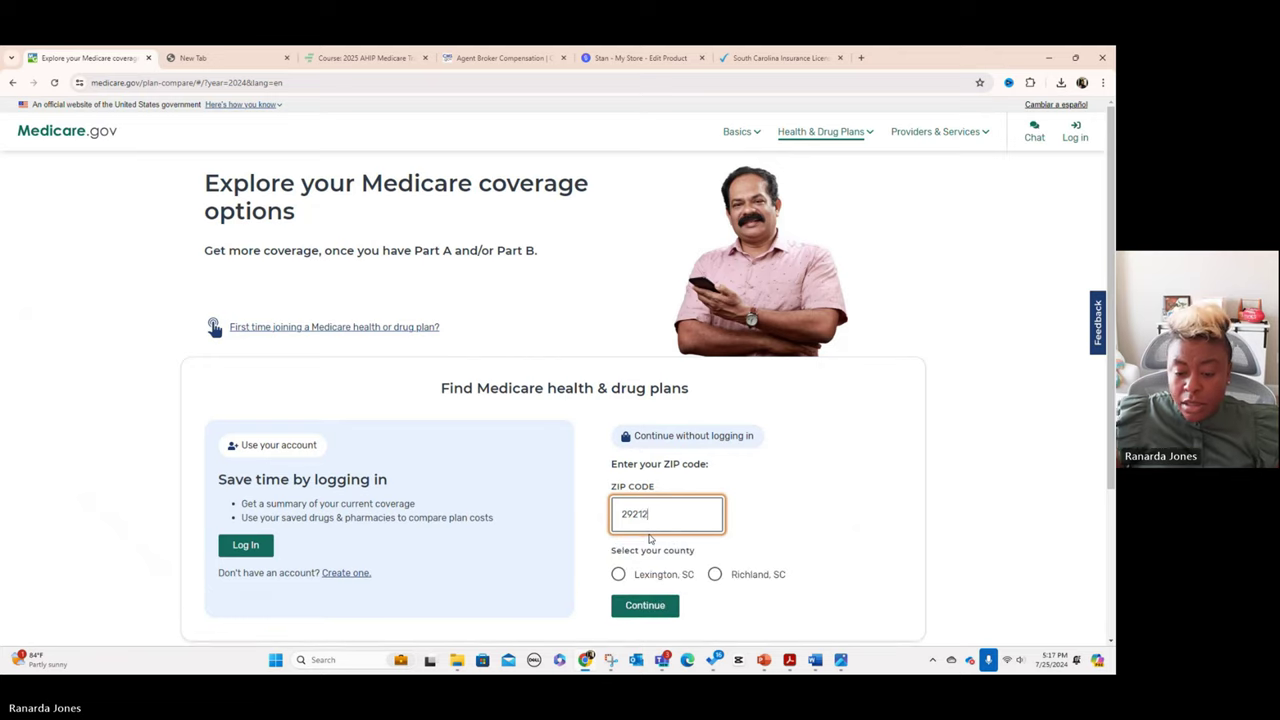
click(714, 575)
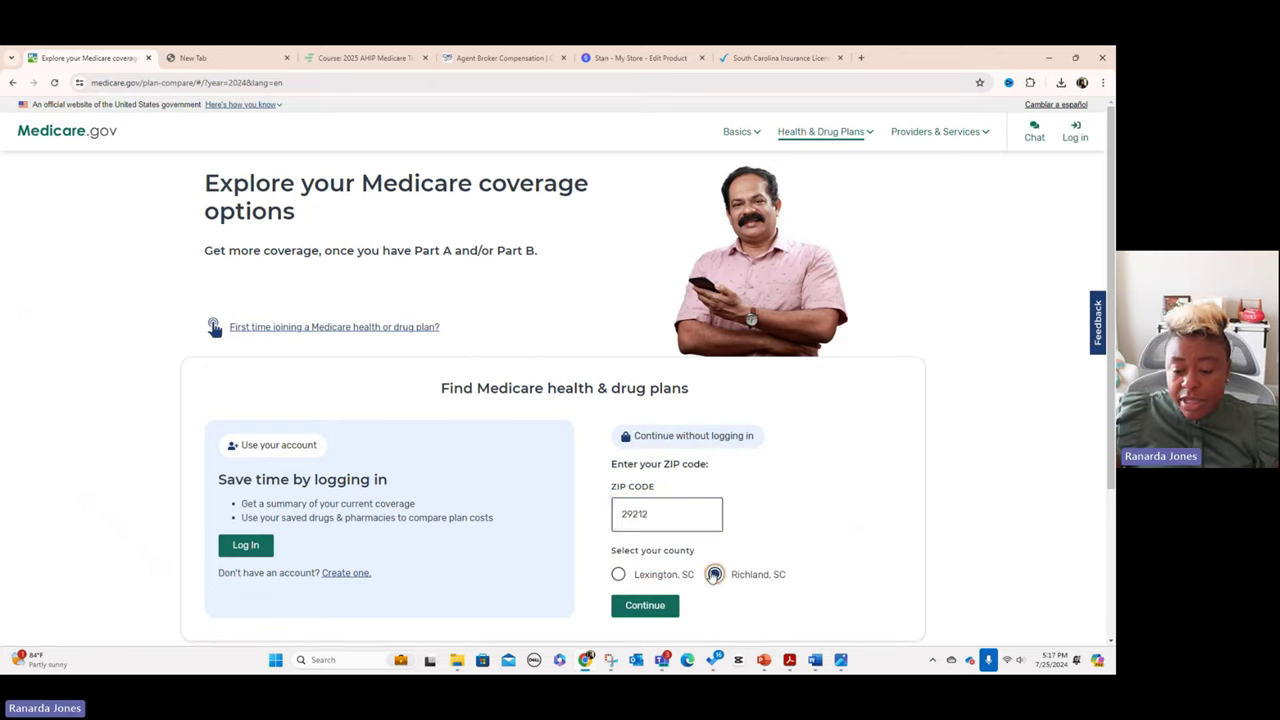
click(672, 604)
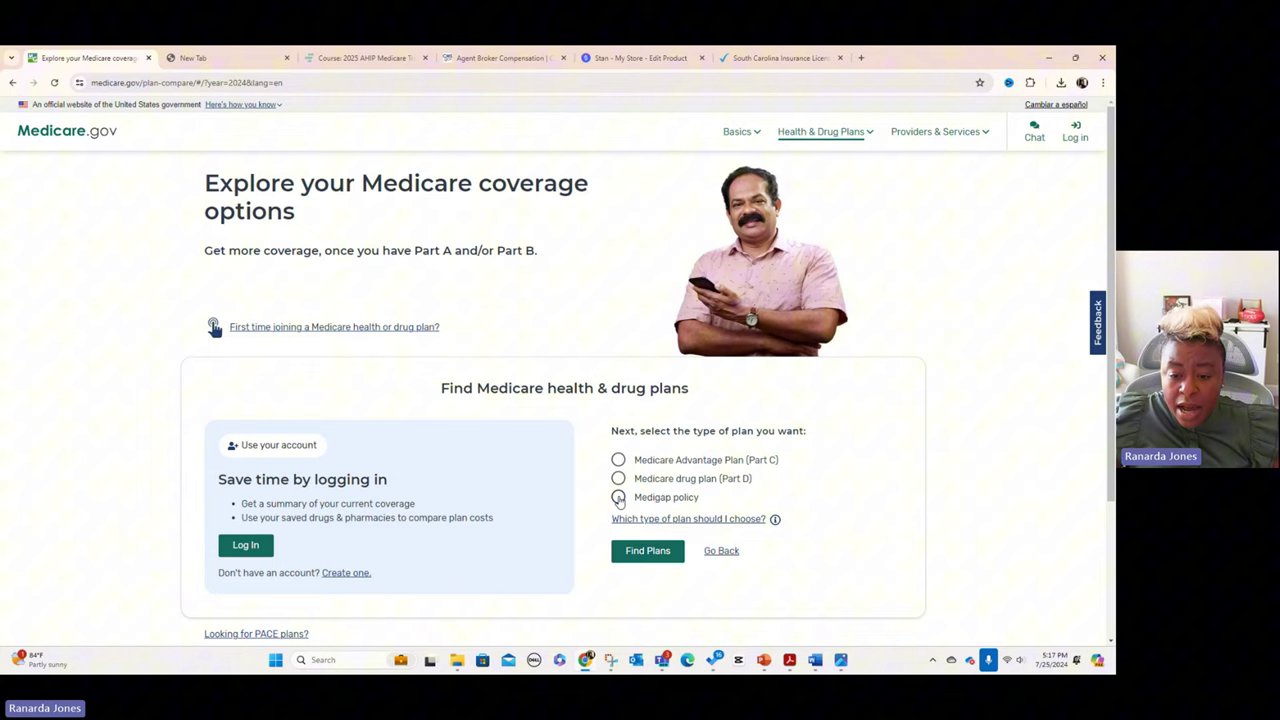
Choose Medicare Advantage Plan (Part C) and state that no help is received from any cost-assistance program.
click(618, 459)
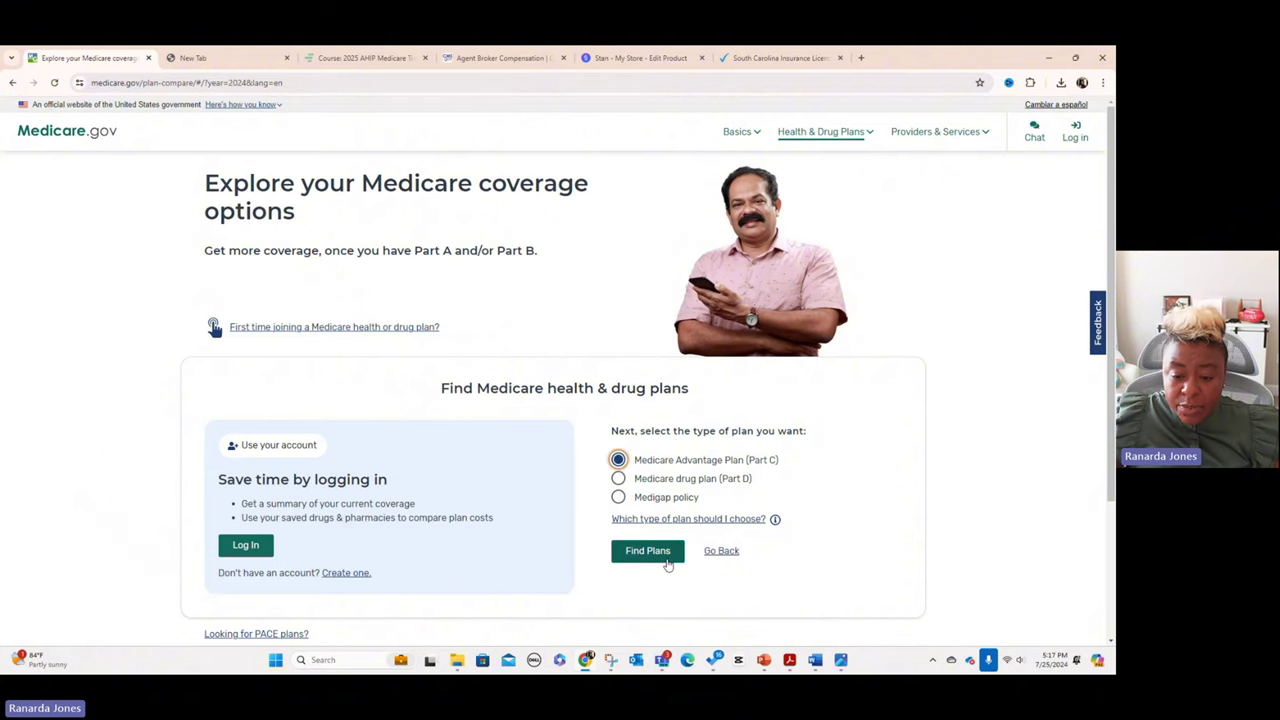
click(667, 558)
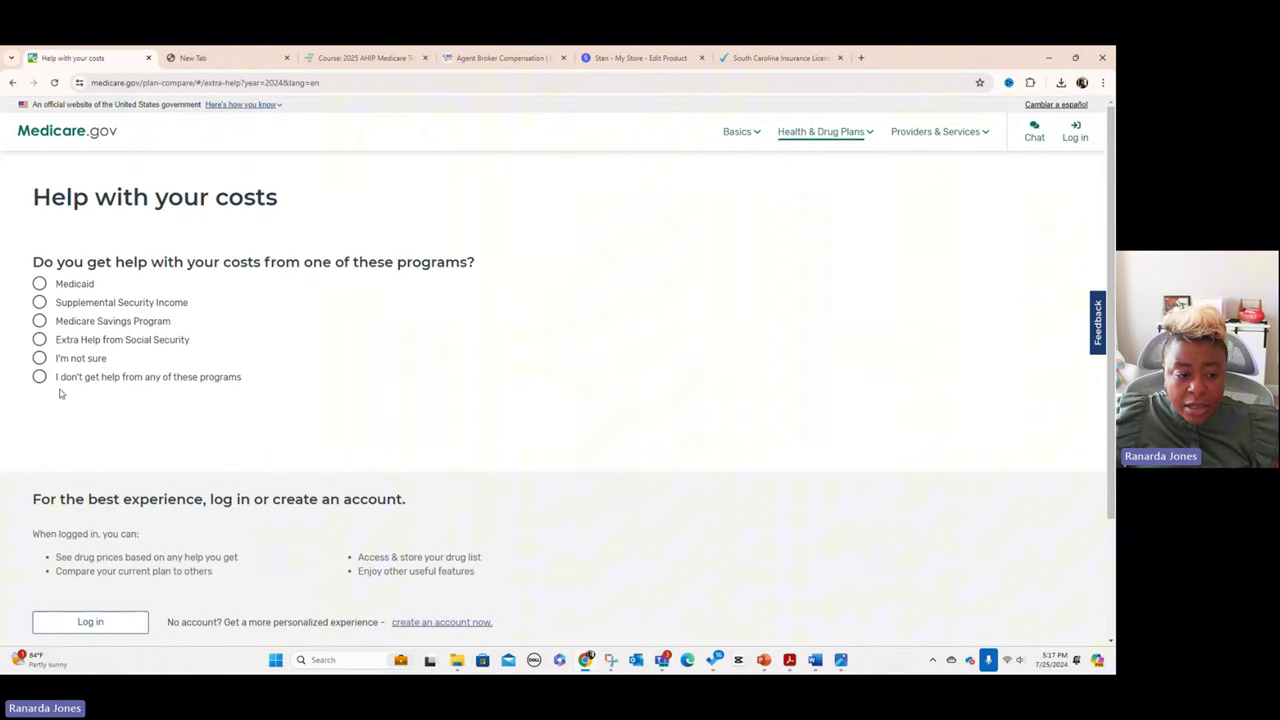
click(39, 376)
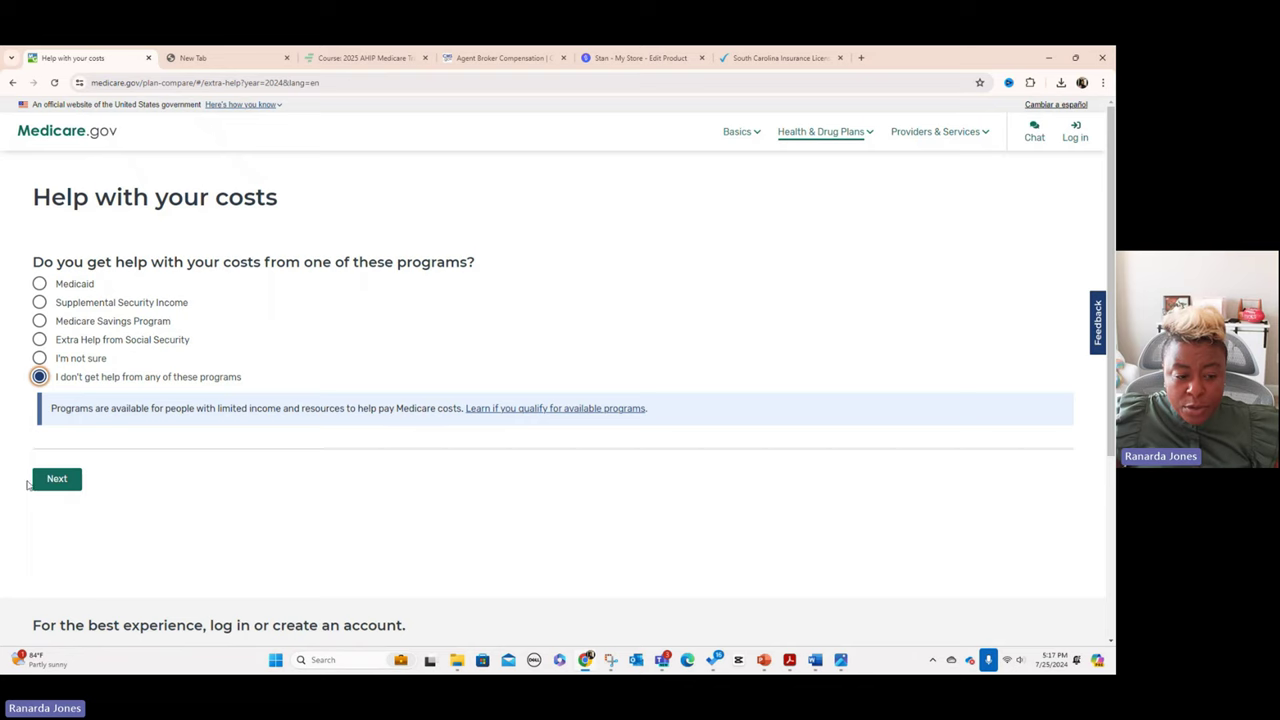
click(57, 479)
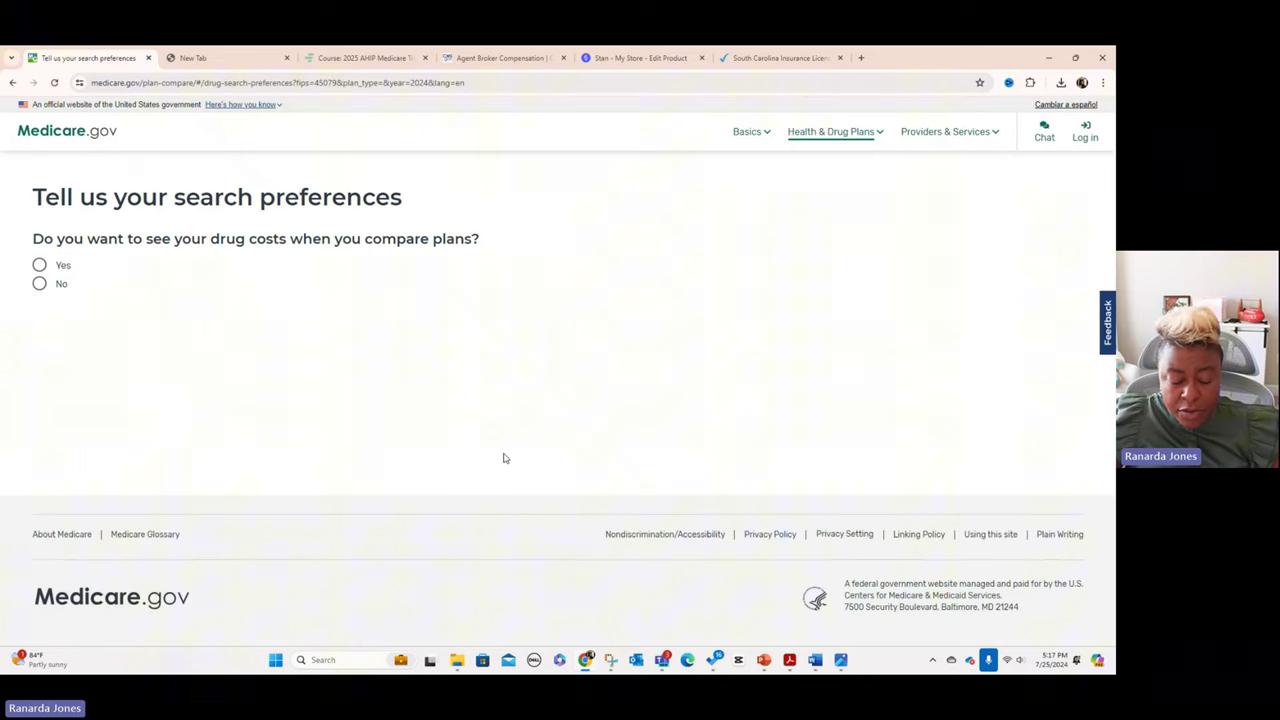
Opt to see drug costs and add Eliquis 5mg tablet, quantity 60 every month, to the drug list.
click(39, 265)
click(57, 414)
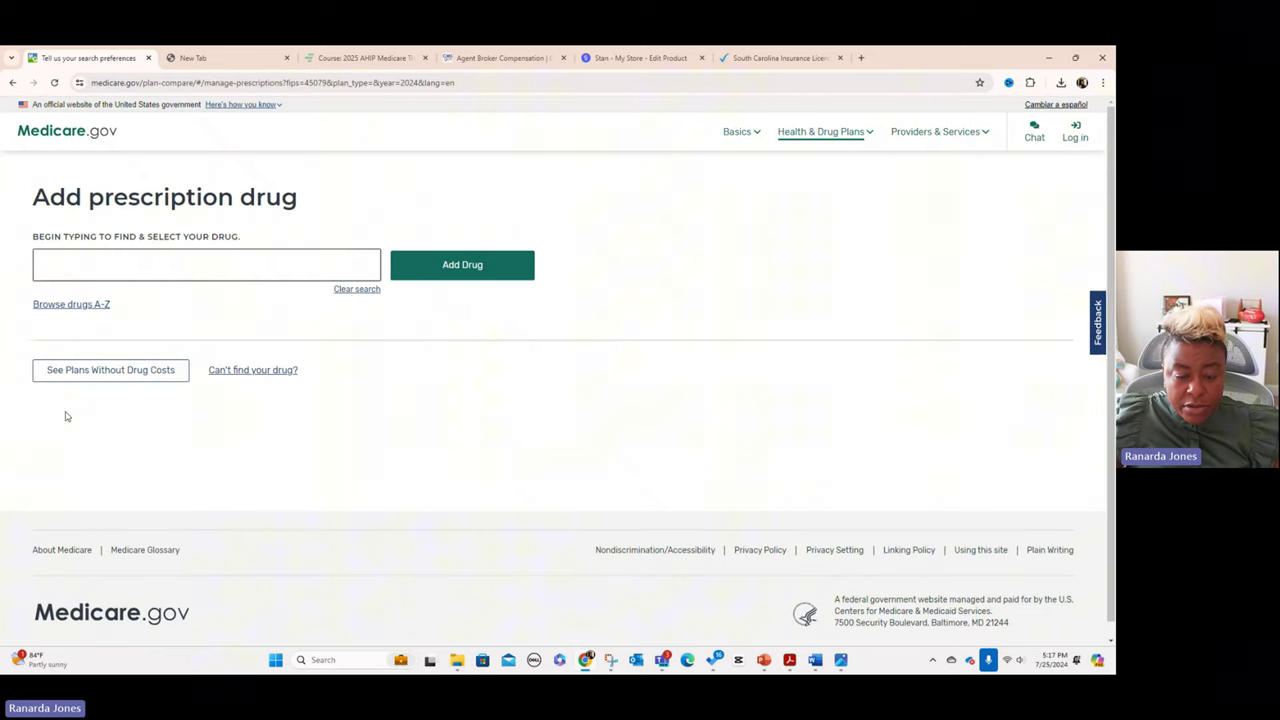
click(218, 276)
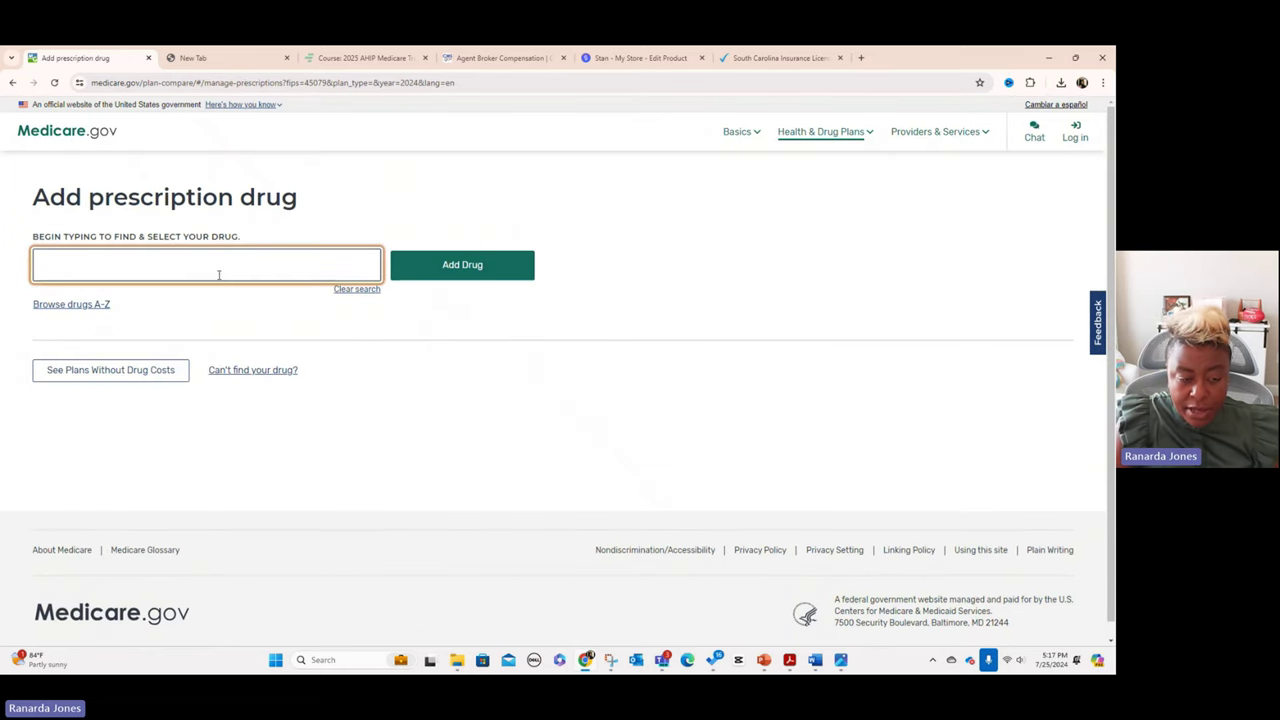
text(eliqu)
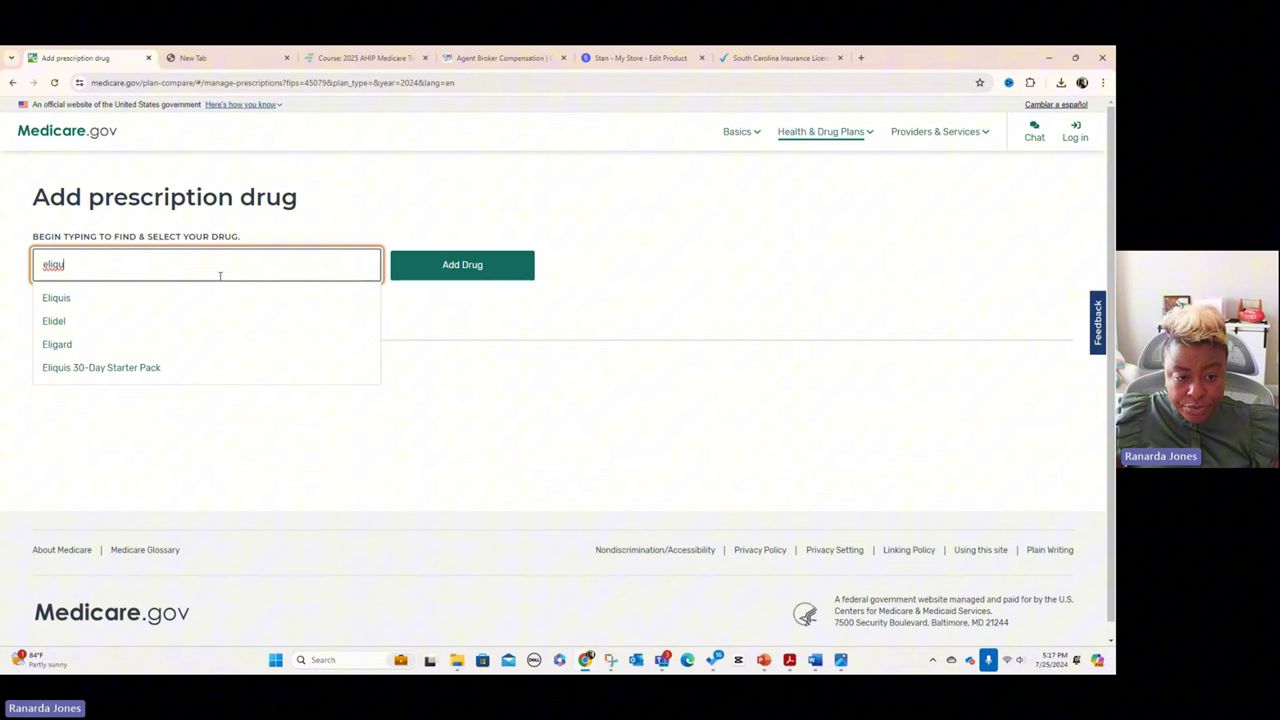
click(240, 292)
click(434, 272)
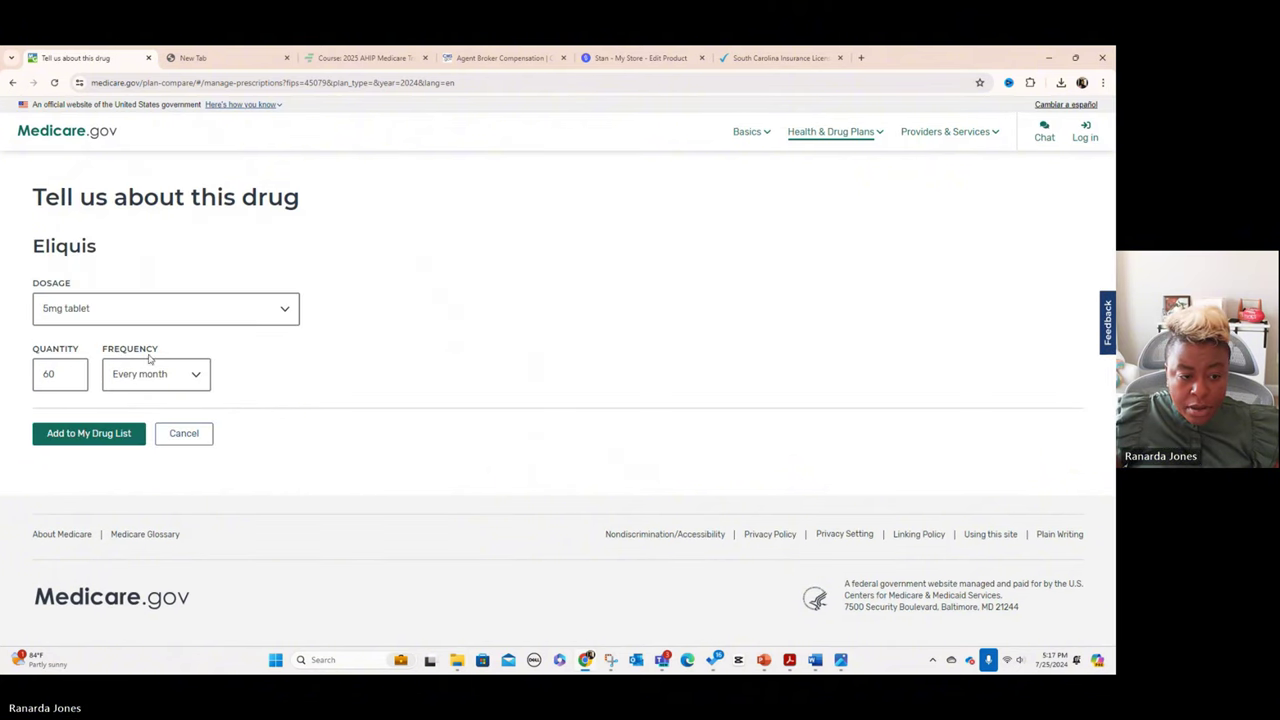
click(86, 433)
Find Lisinopril as another prescription drug and proceed to its dosage details.
click(100, 381)
click(130, 291)
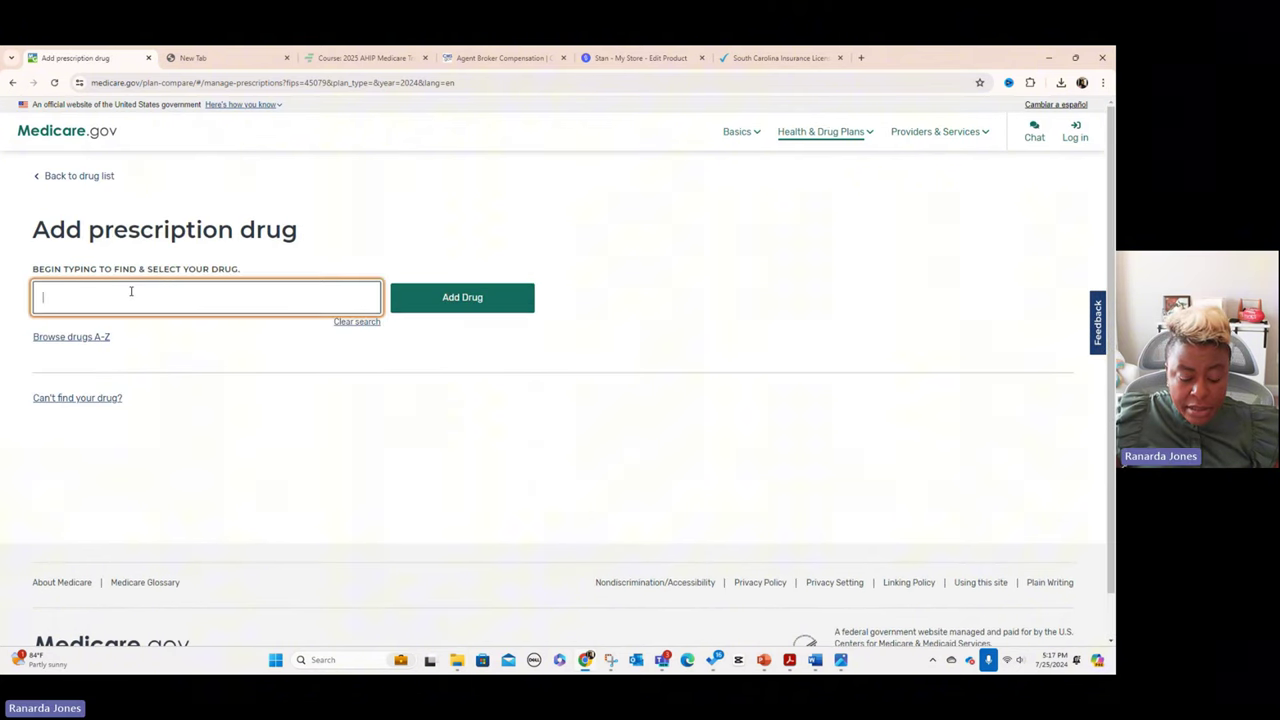
text(lisino)
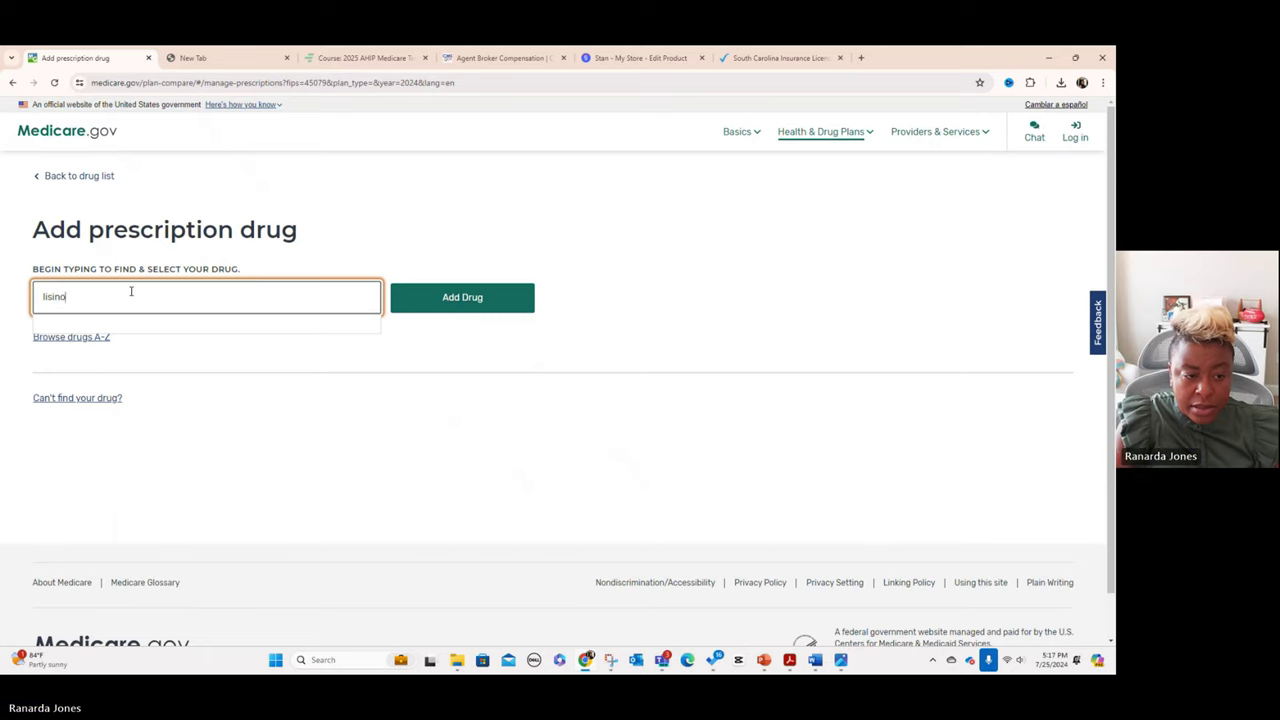
text(pr)
click(131, 331)
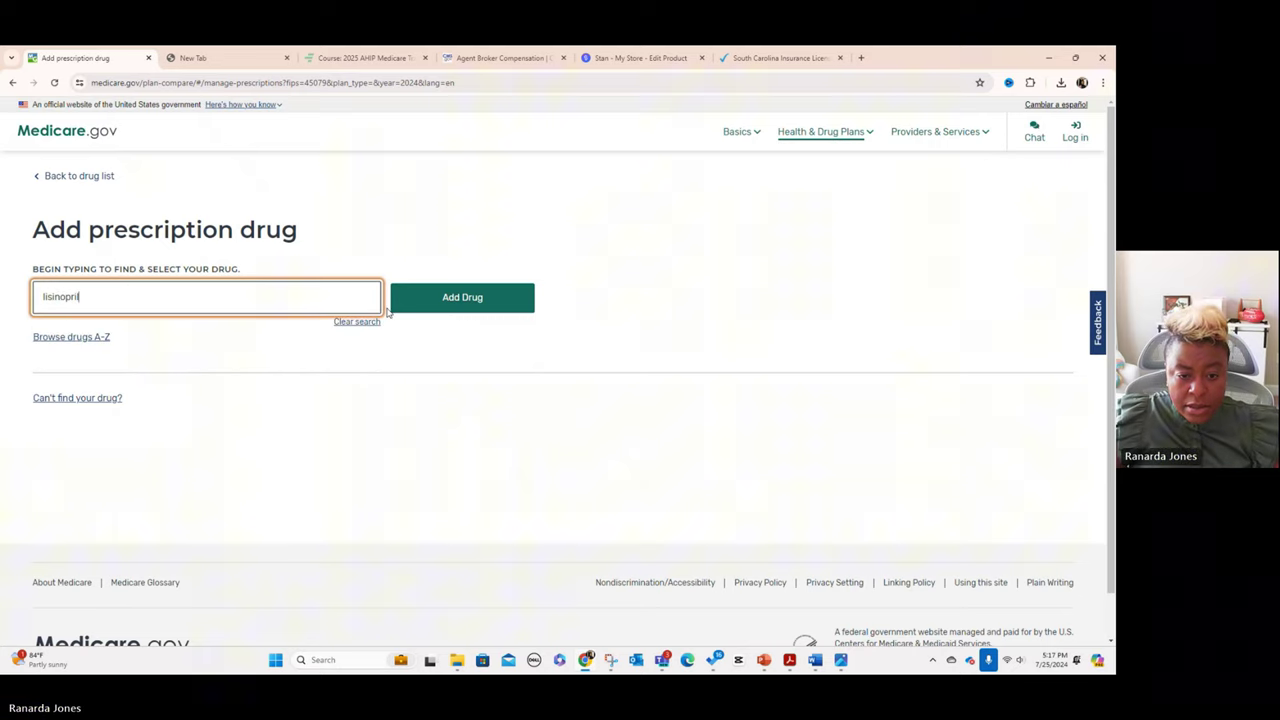
click(436, 310)
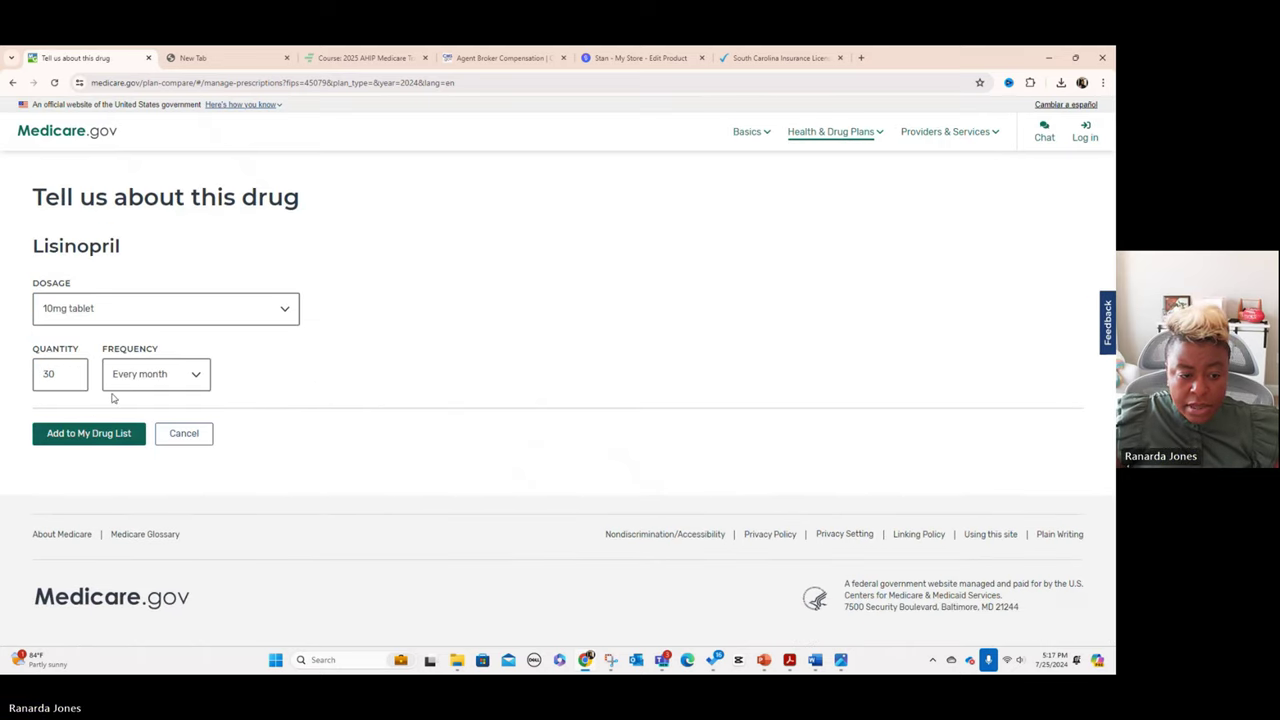
For Lisinopril, enter a quantity of 90 every 3 months, choose the 30mg tablet, and add it to the drug list.
click(73, 375)
click(168, 378)
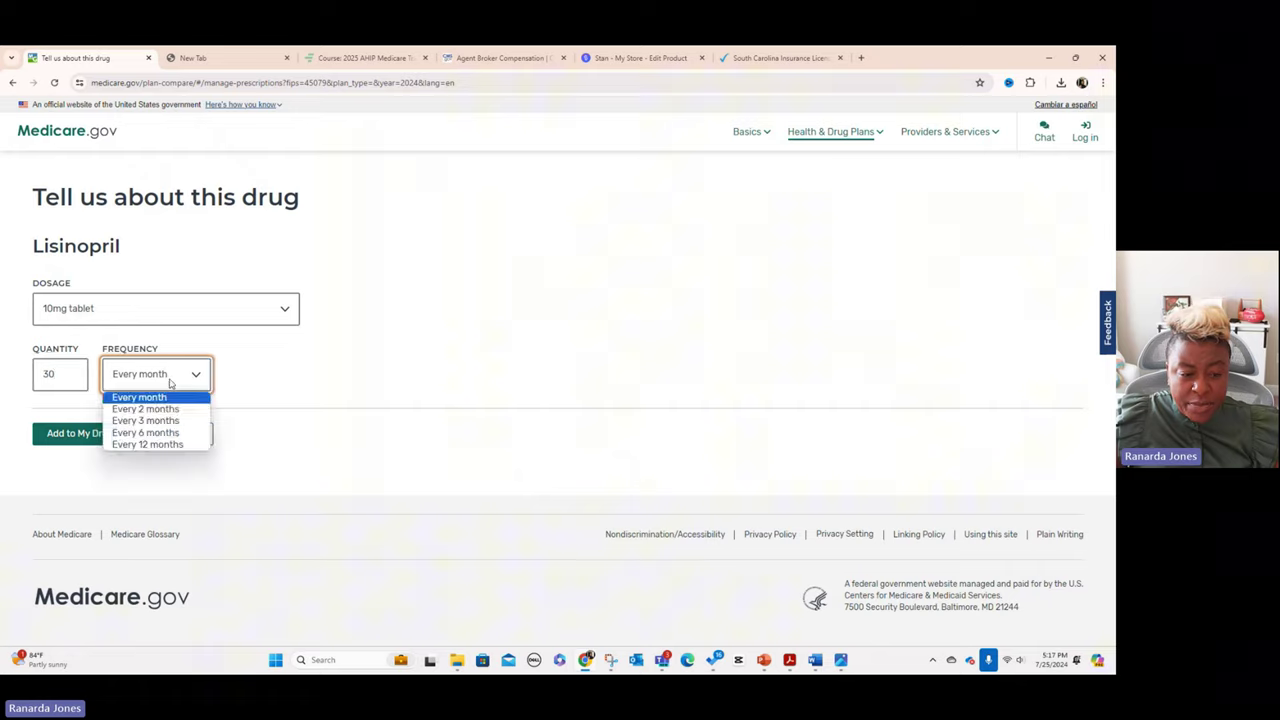
click(152, 418)
double_click(62, 374)
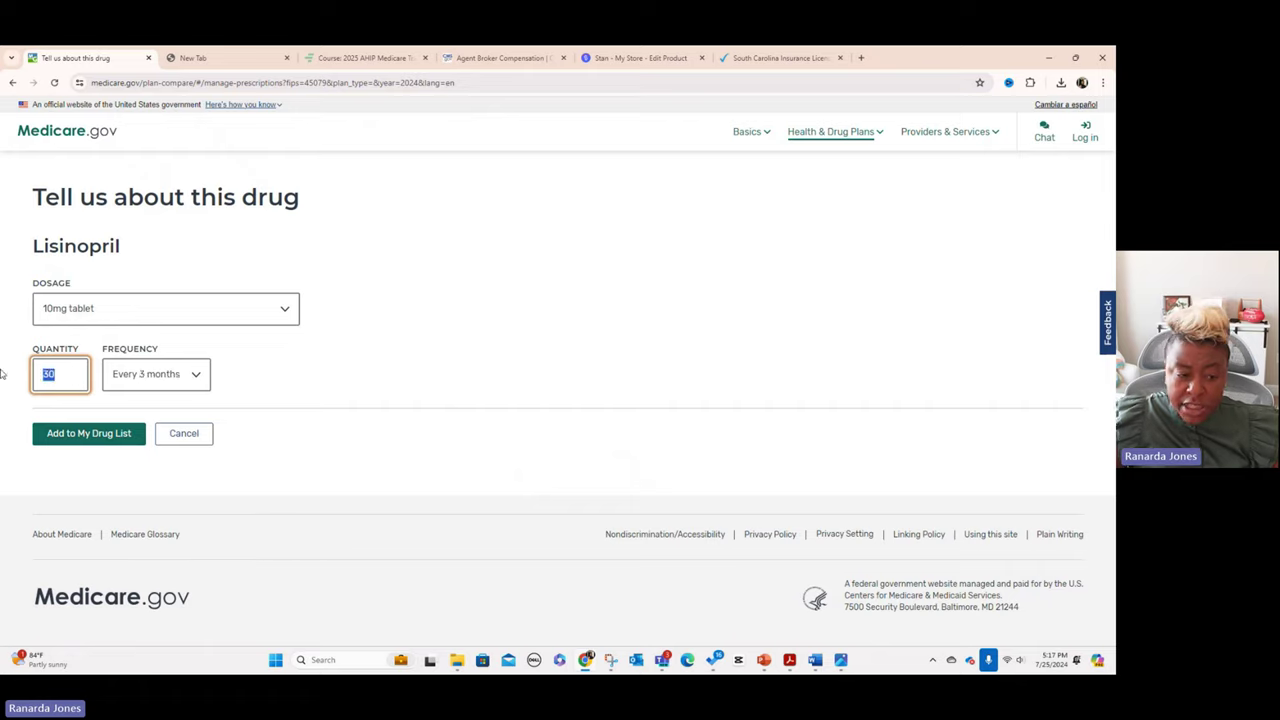
text(90)
click(124, 306)
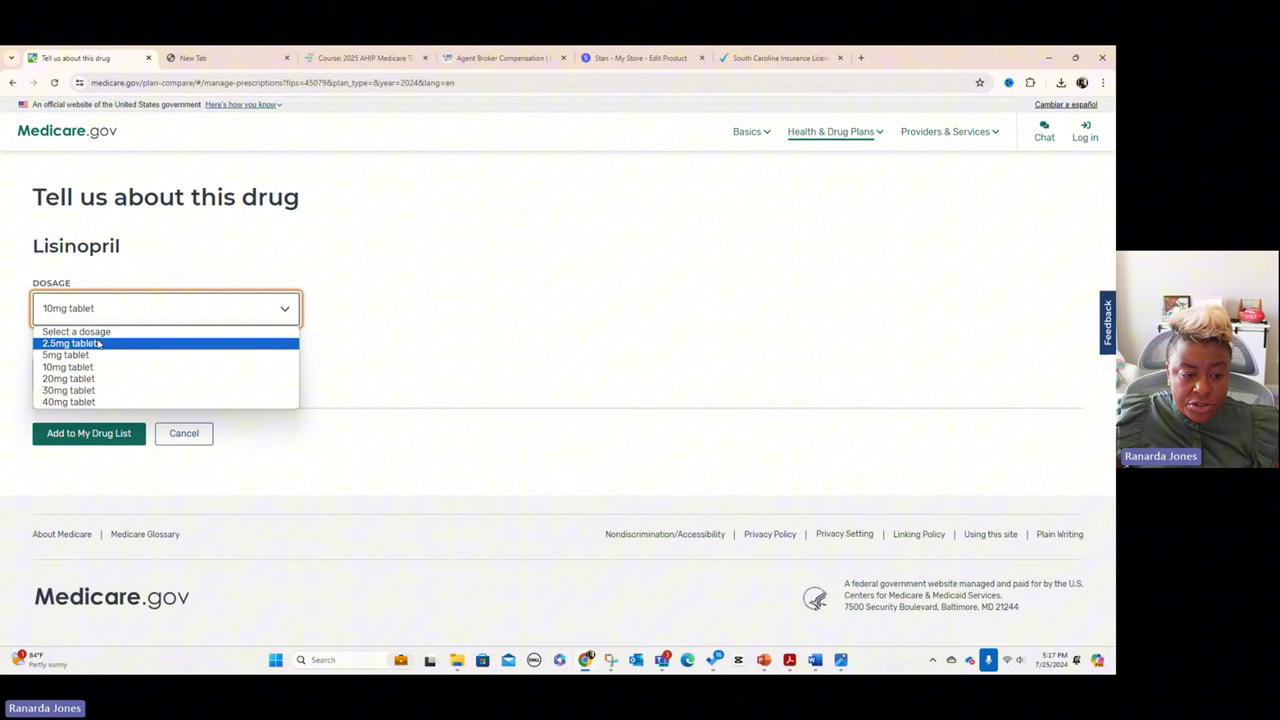
click(90, 392)
click(92, 432)
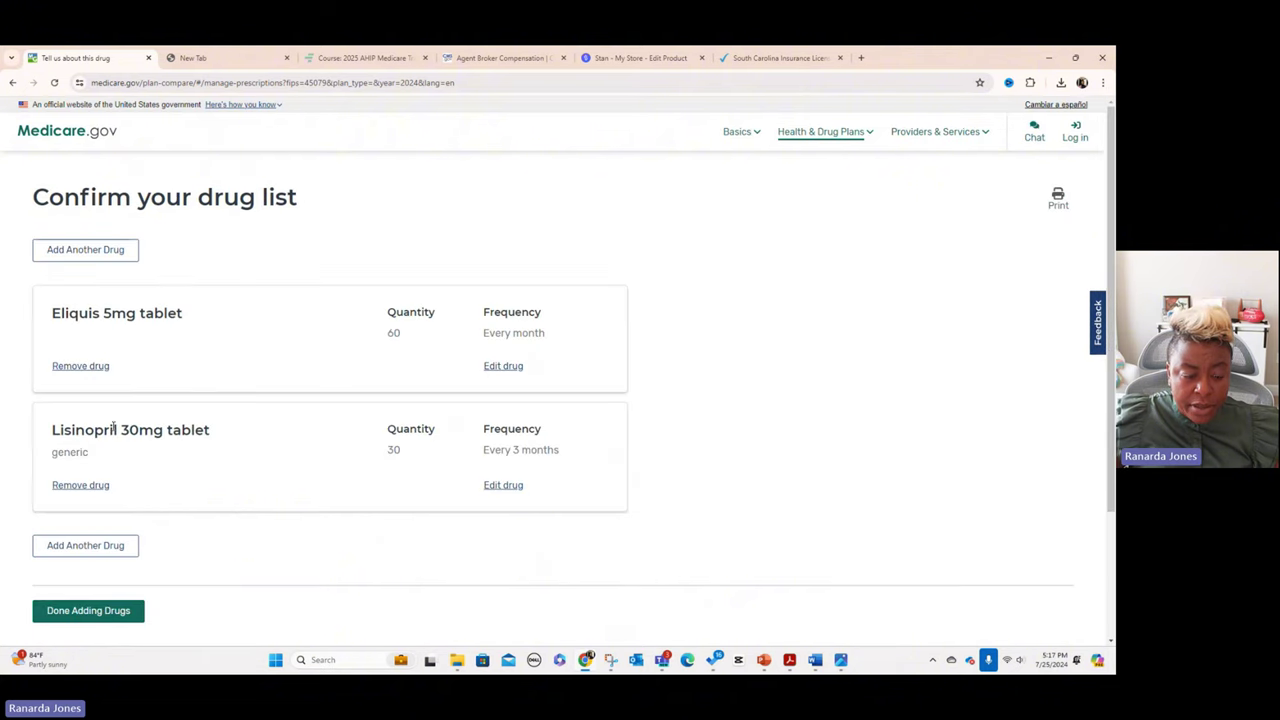
Find Lantus as another prescription drug and accept its generic version, insulin glargine.
click(86, 547)
click(178, 305)
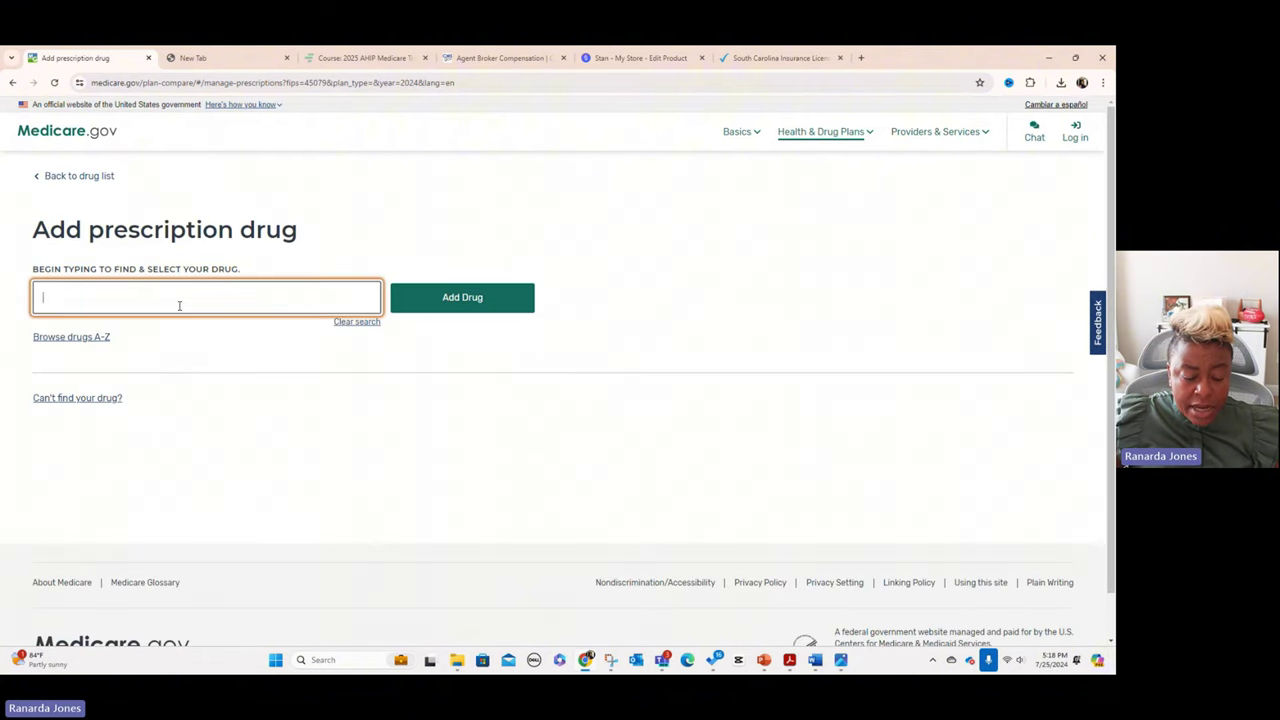
text(lantus)
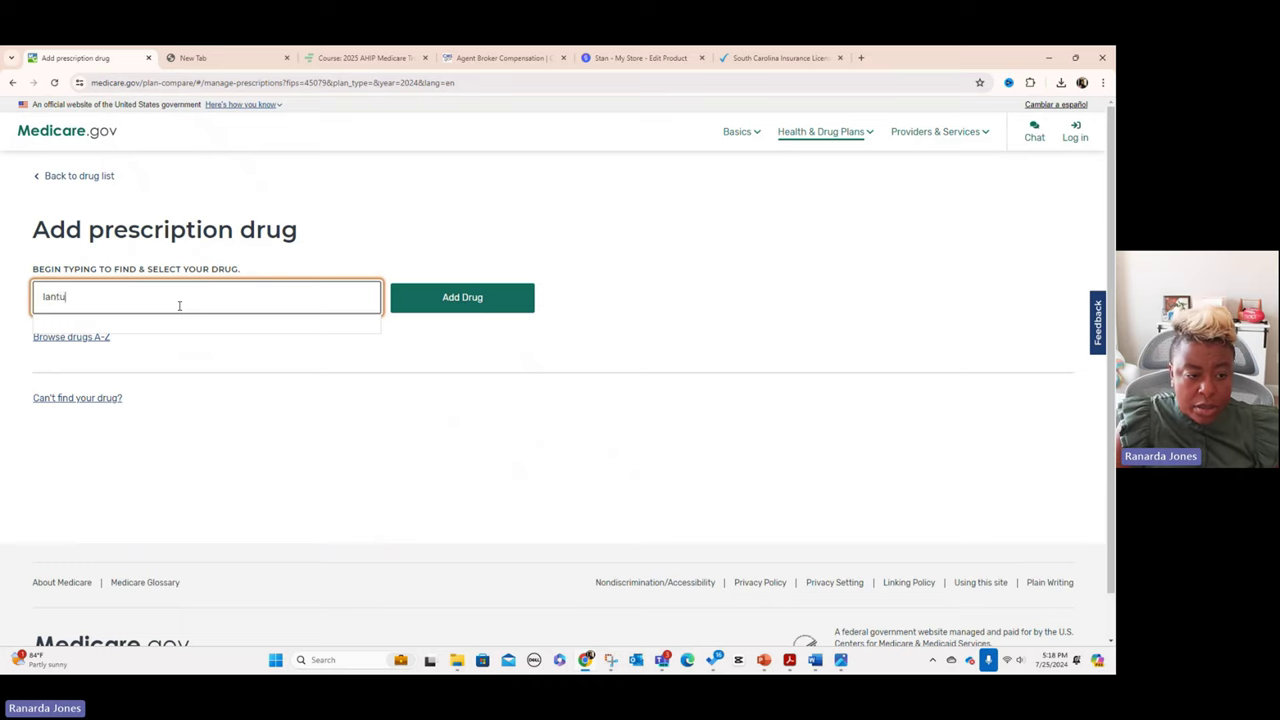
click(180, 330)
click(426, 292)
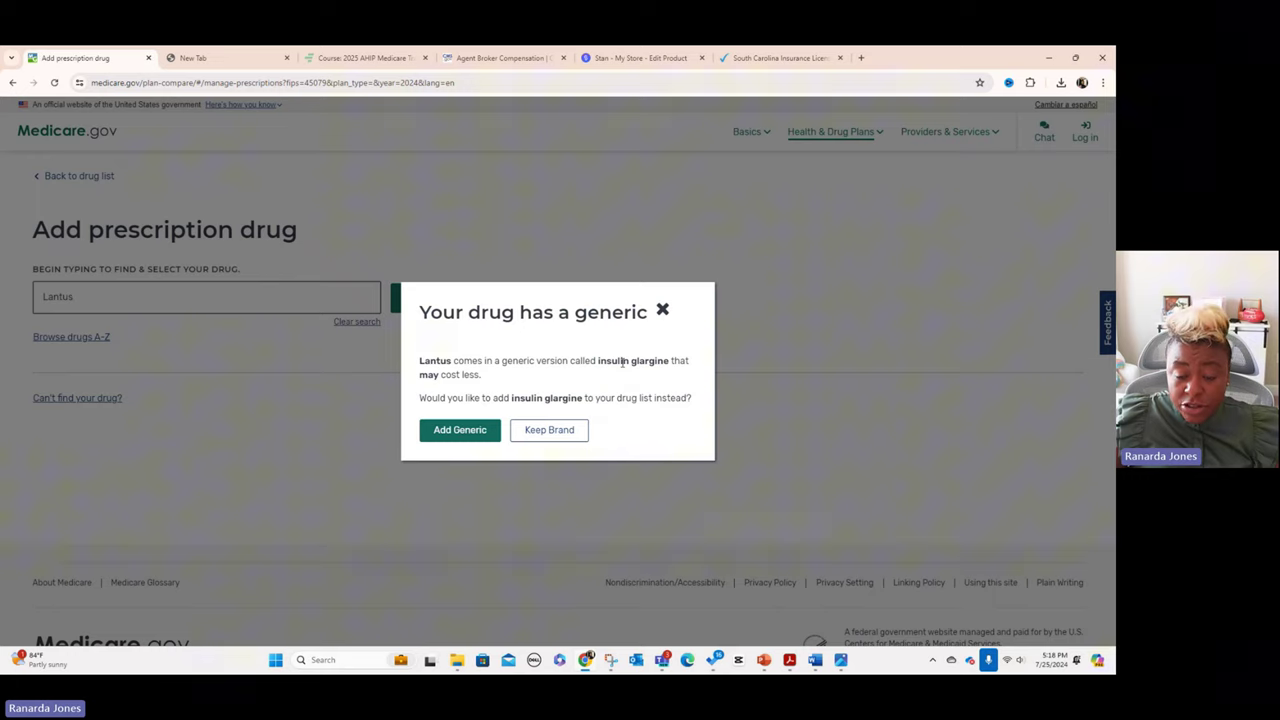
click(455, 432)
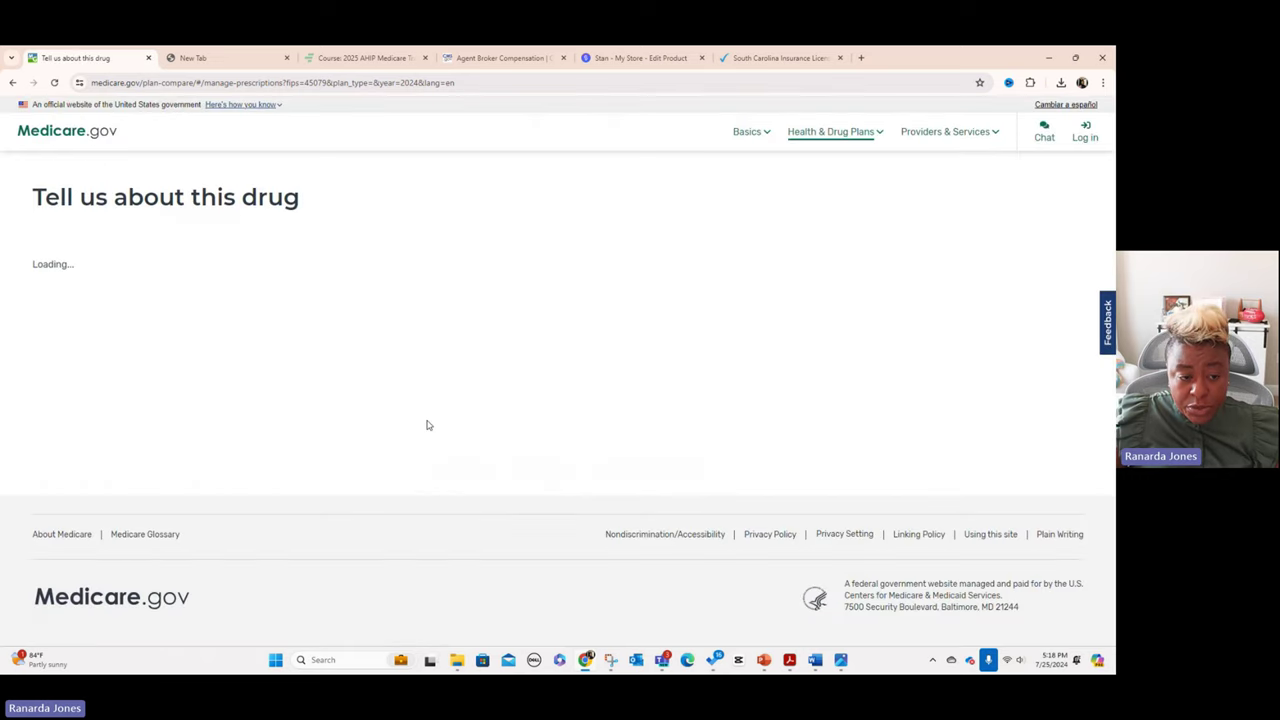
Add insulin glargine max solostar 300unit/ml solution pen injector, 3ml pen (sold in pack of 2), quantity 1 every month, to the drug list.
click(47, 371)
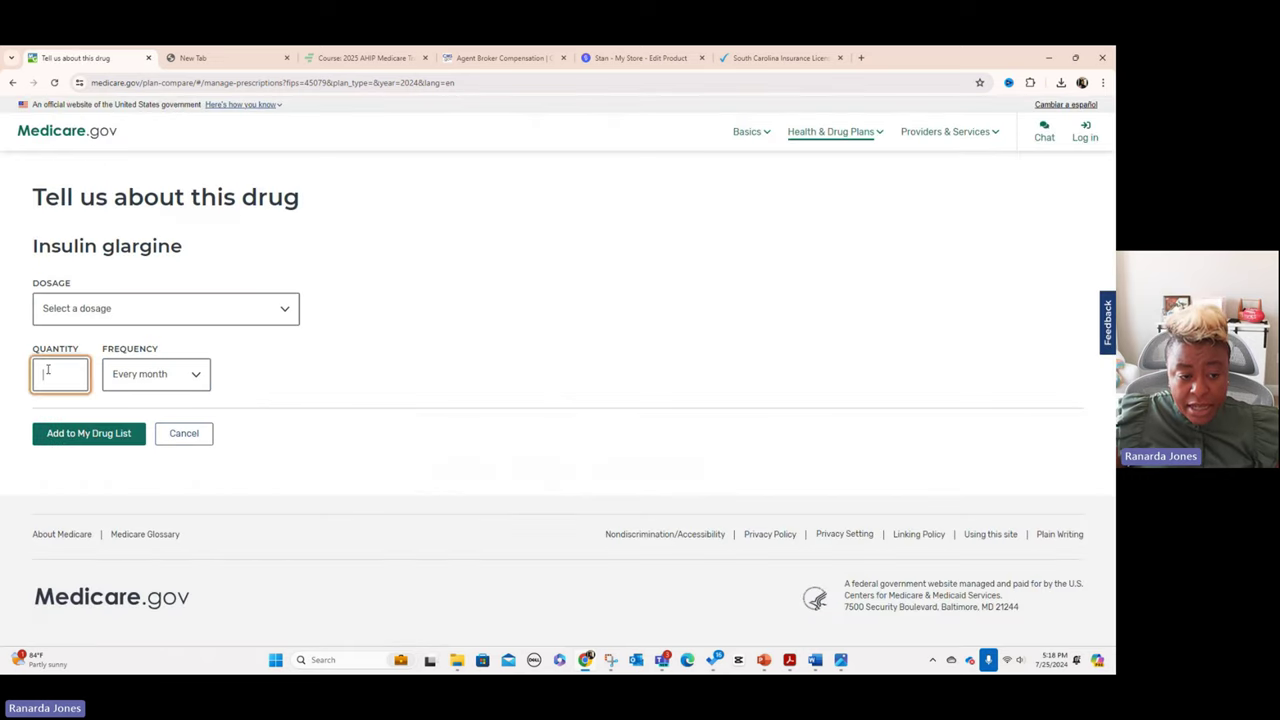
click(87, 318)
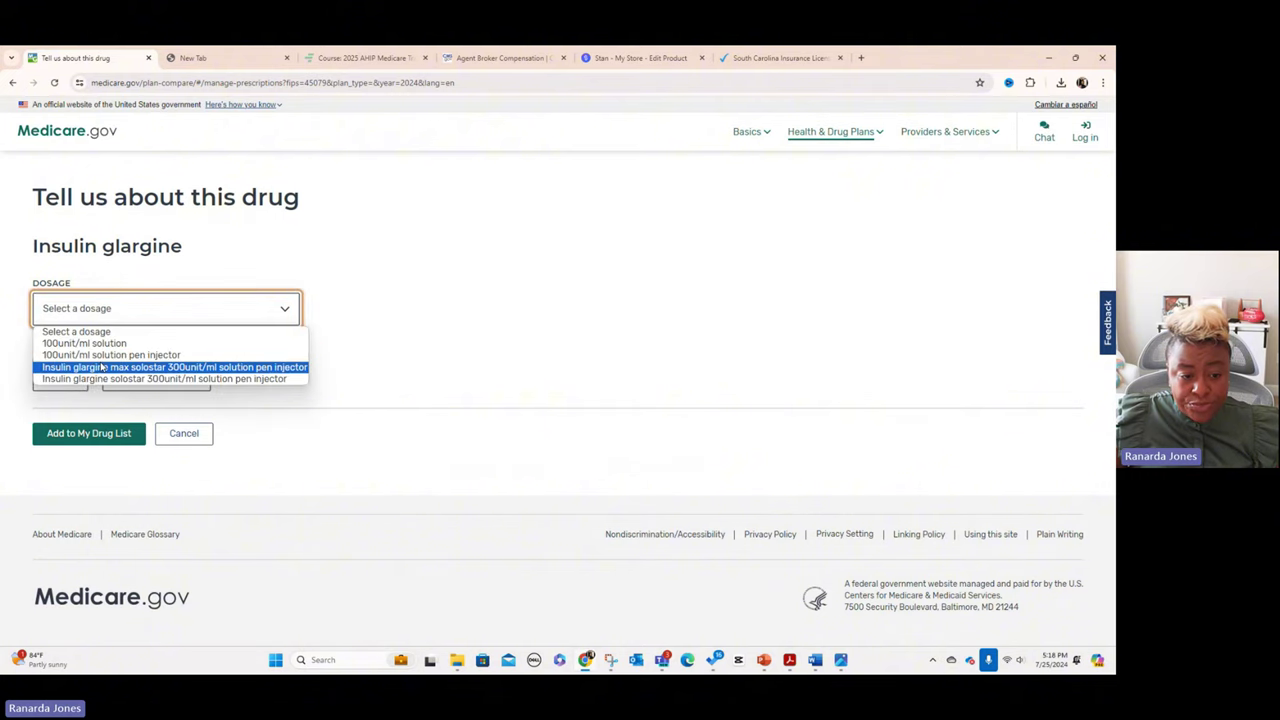
click(101, 368)
click(78, 384)
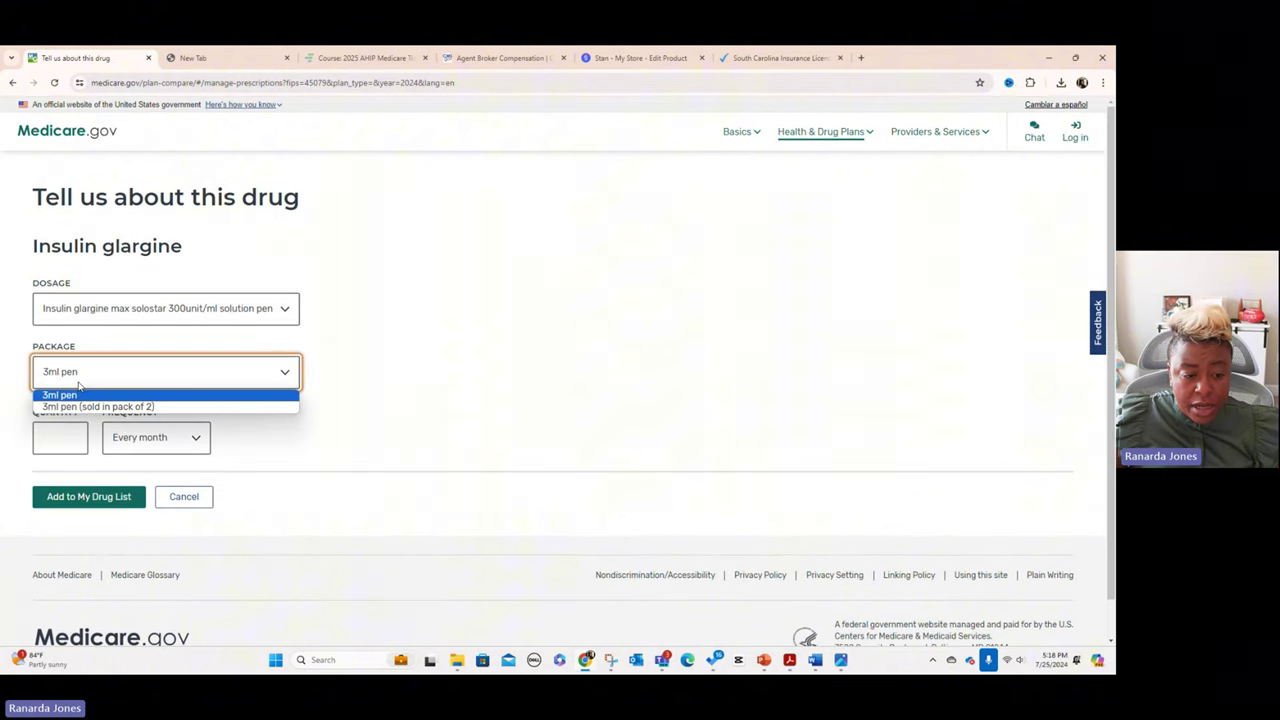
click(80, 406)
click(64, 438)
text(1)
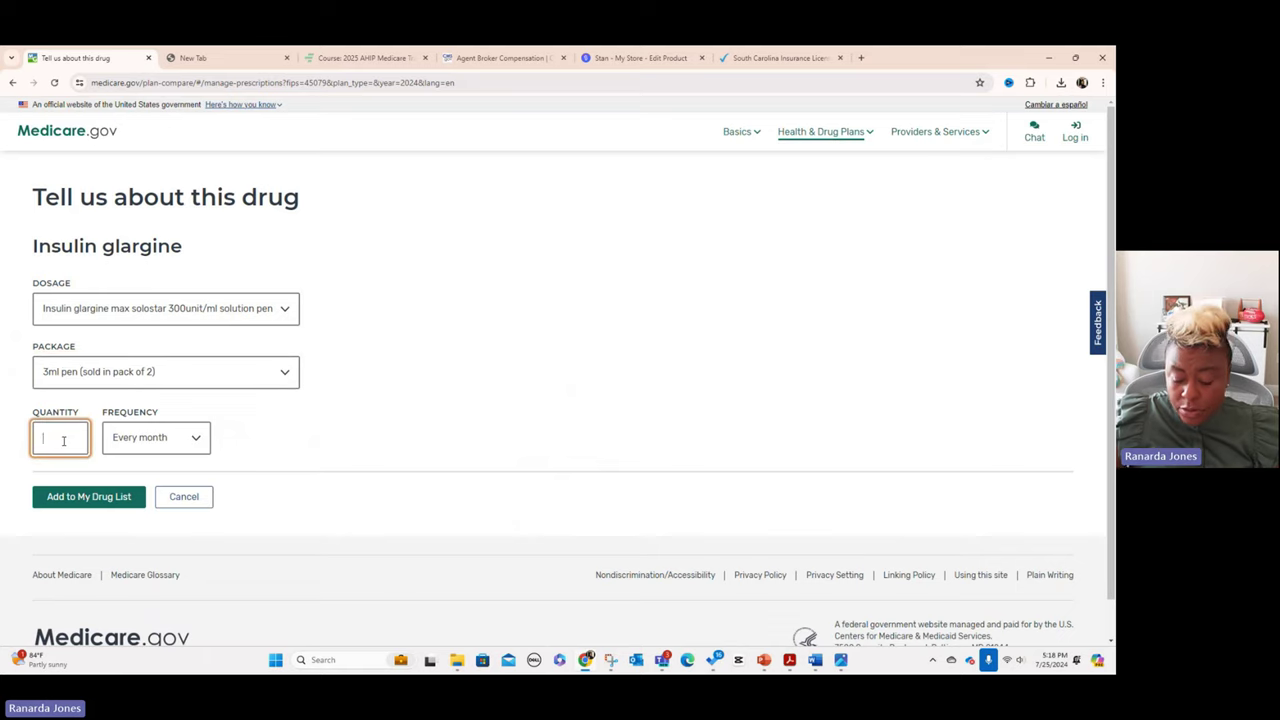
click(117, 498)
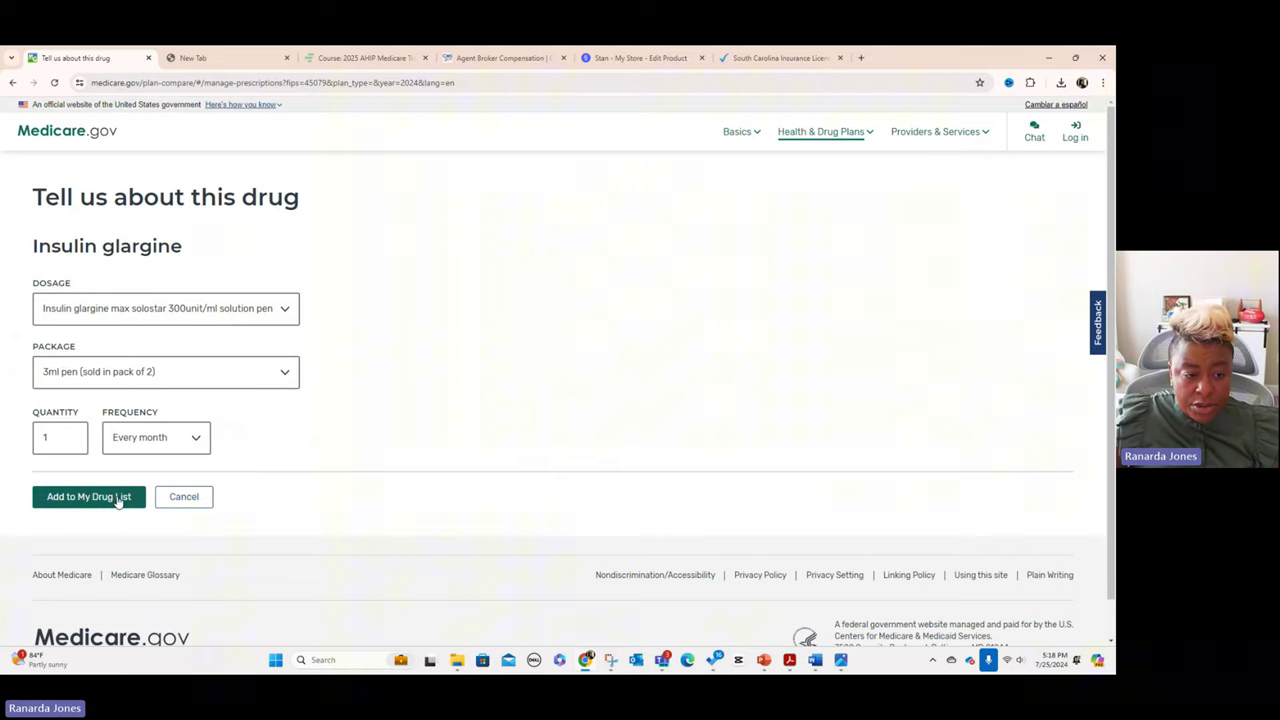
scroll(126, 491, down, 4)
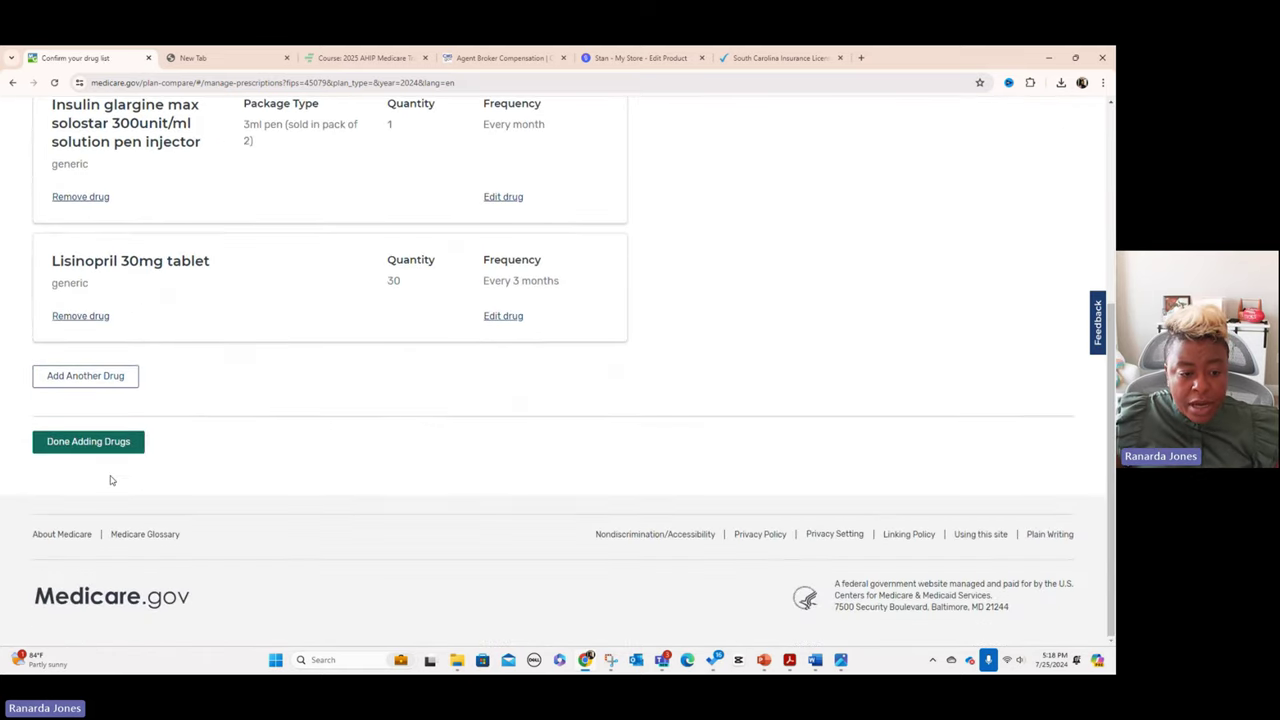
Finish the drug list, add CVS Pharmacy #05549 as the pharmacy, and continue to the Medicare Advantage plan results.
click(100, 456)
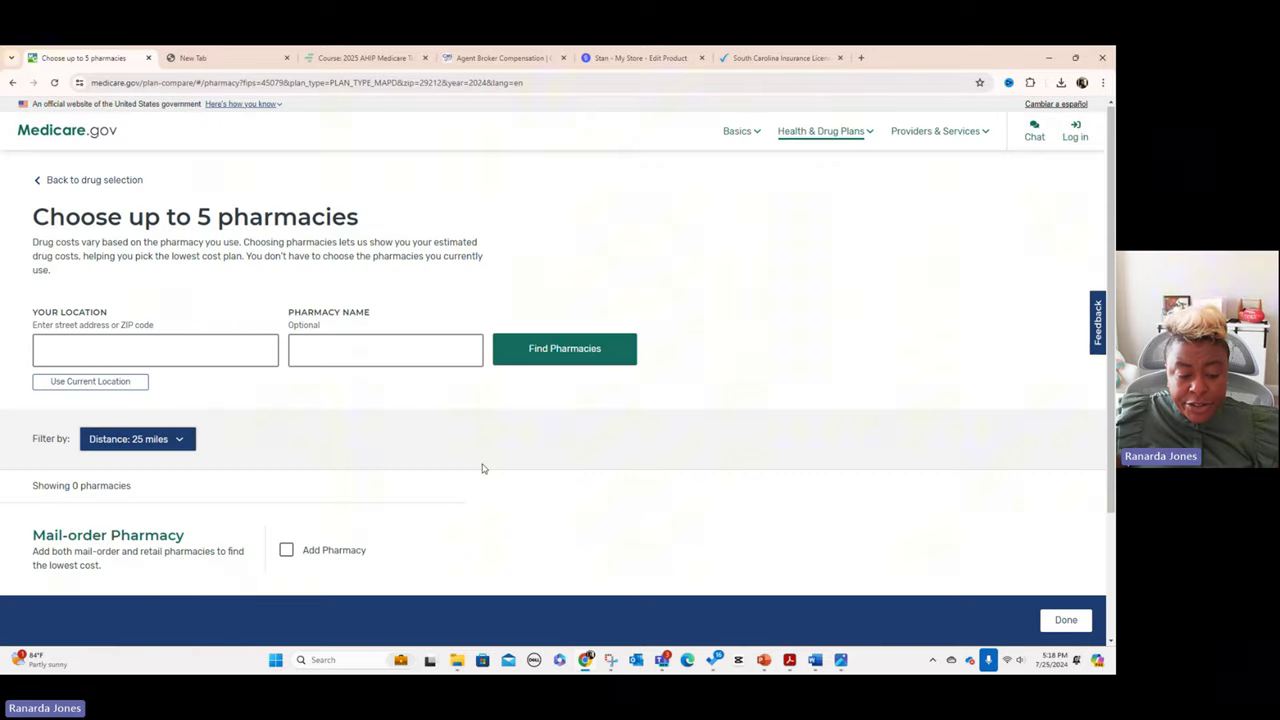
scroll(482, 460, down, 2)
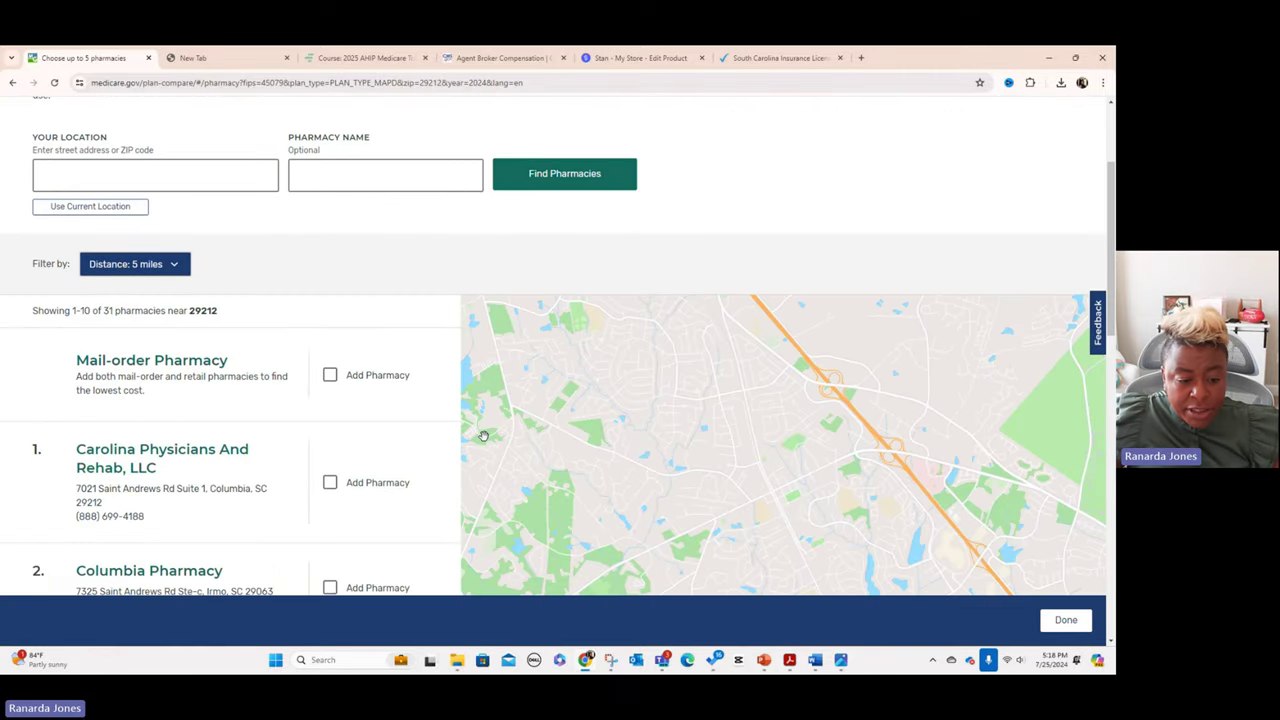
scroll(374, 447, down, 3)
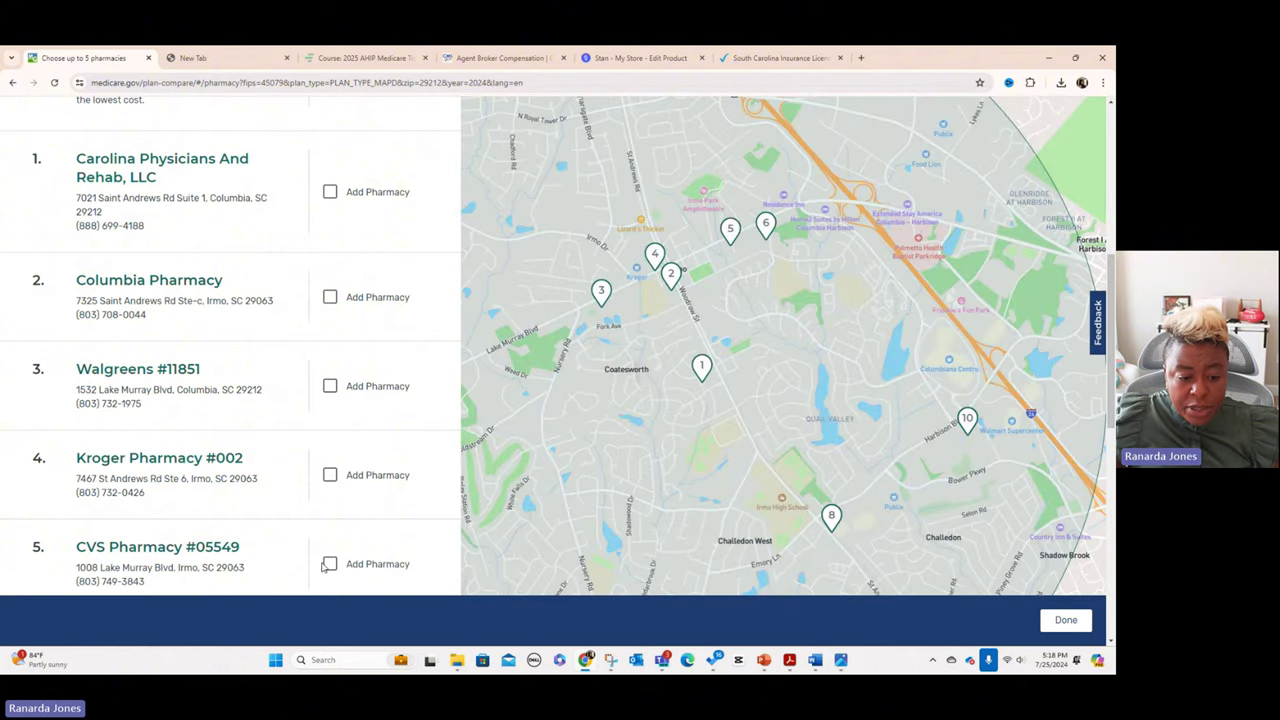
click(329, 564)
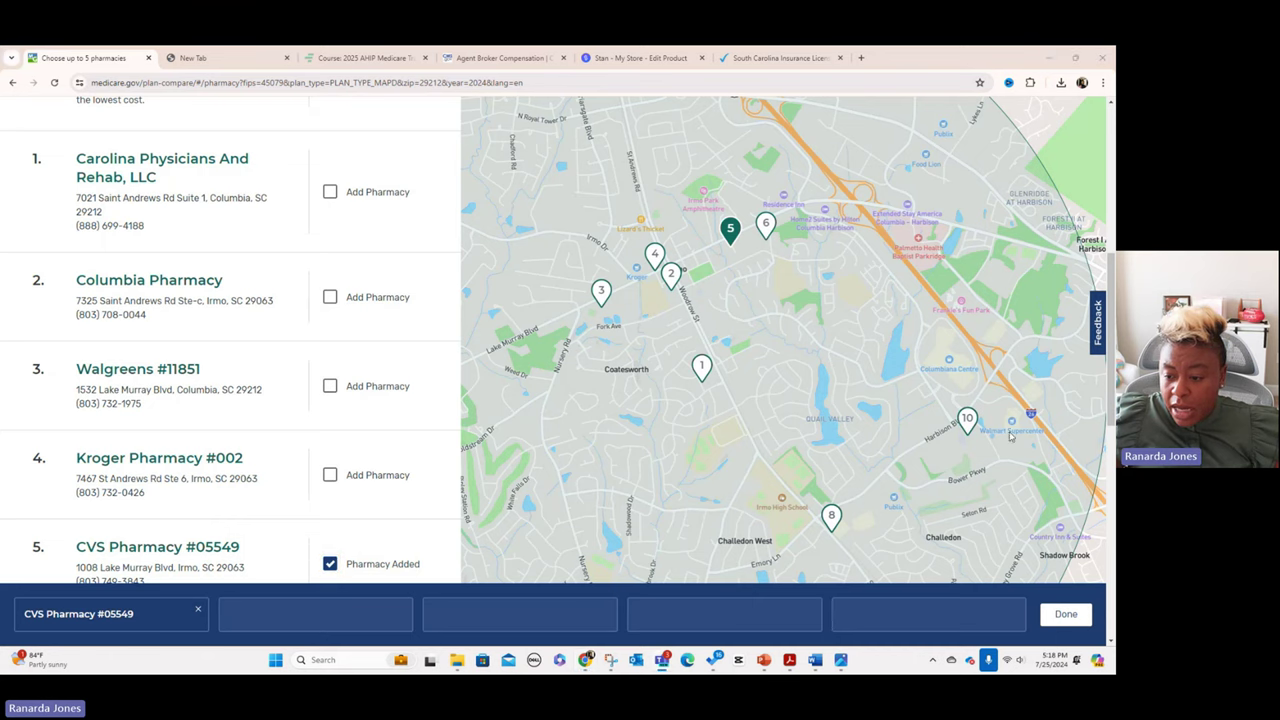
click(1066, 612)
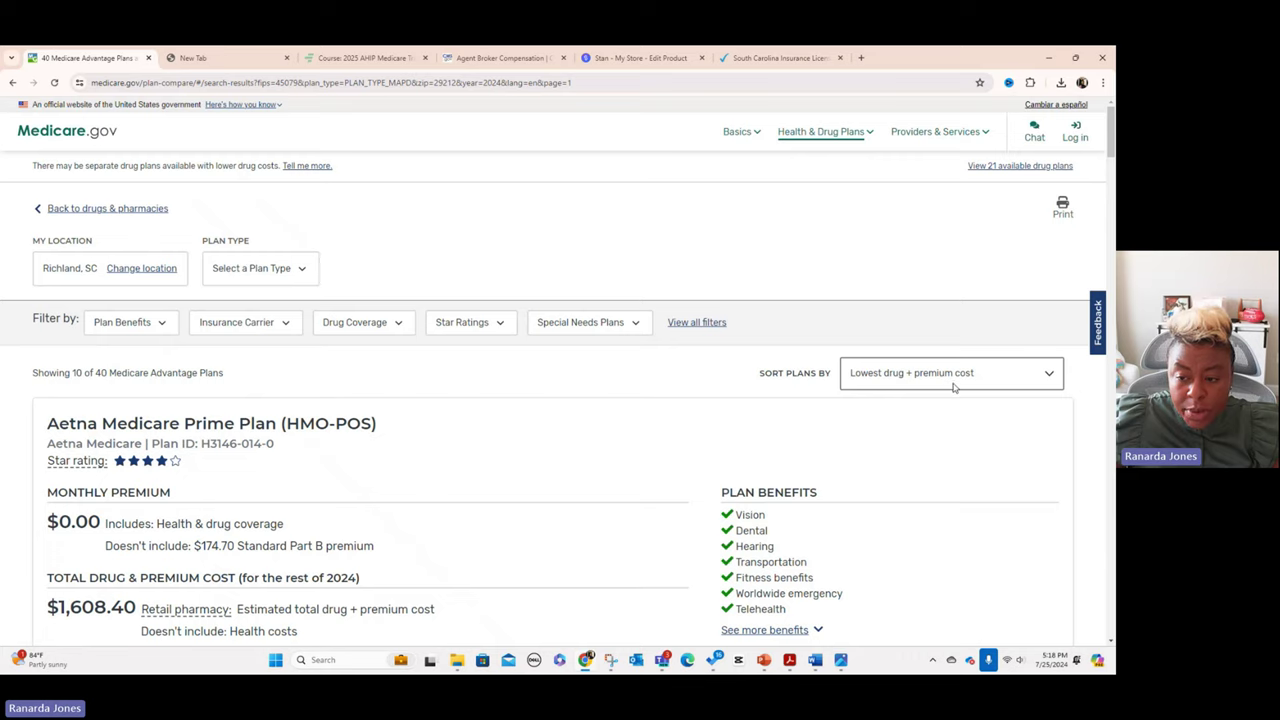
Sort the plan results by lowest drug + premium cost.
click(1020, 380)
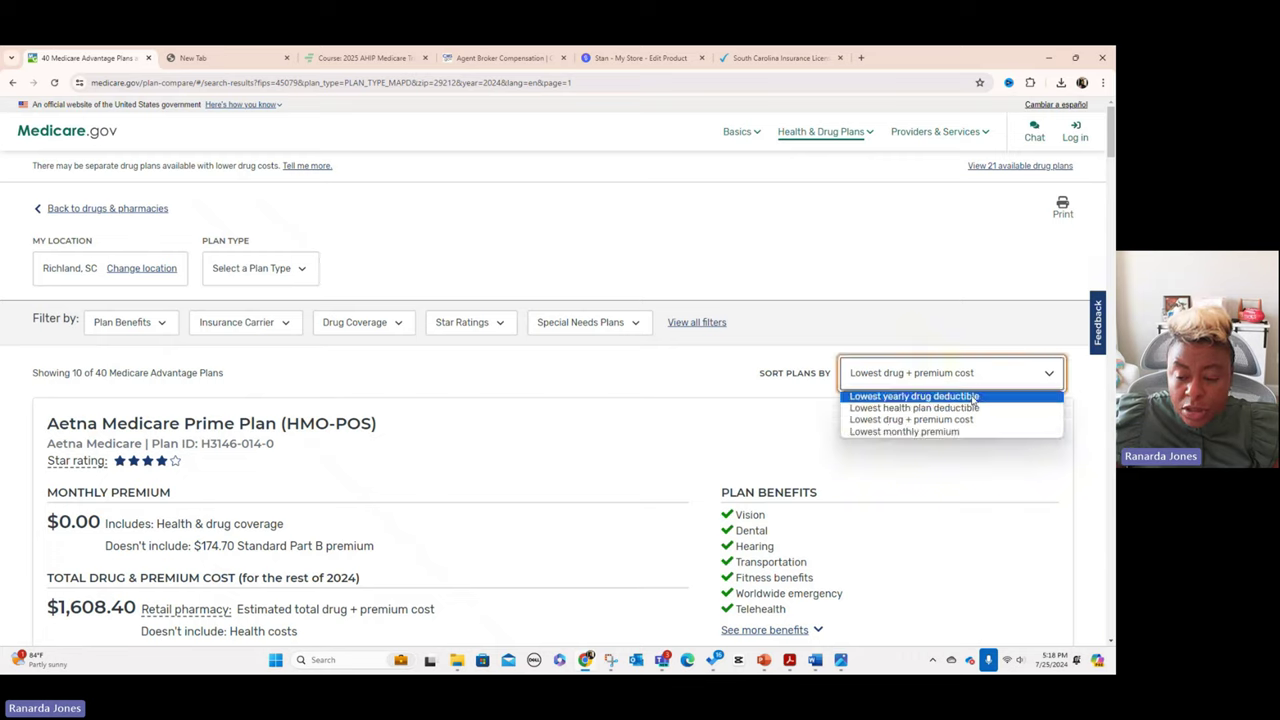
click(1005, 420)
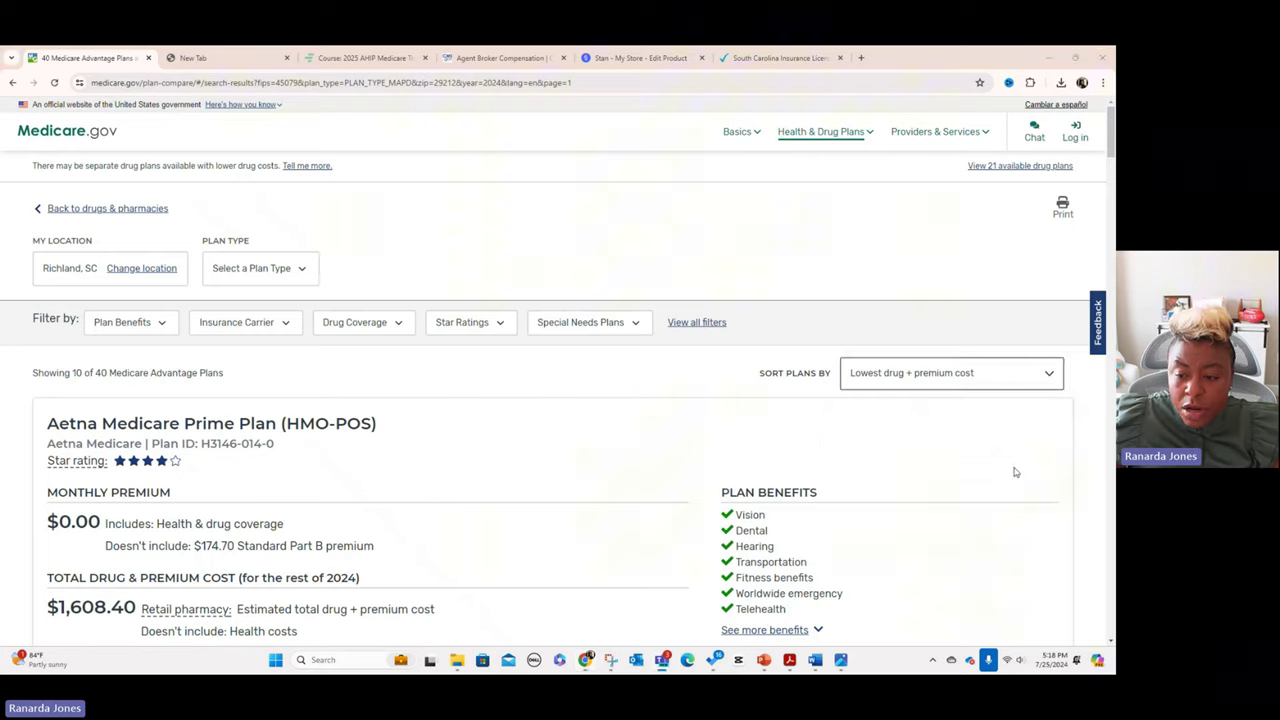
click(1046, 375)
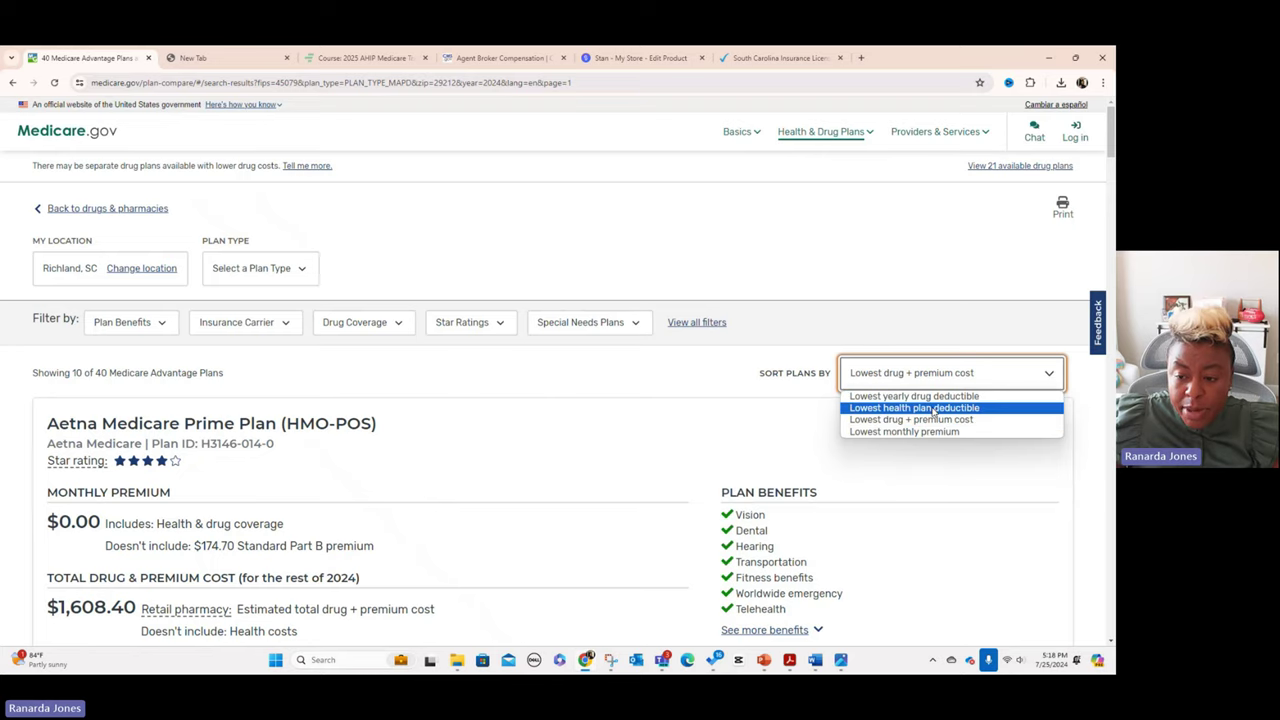
click(612, 420)
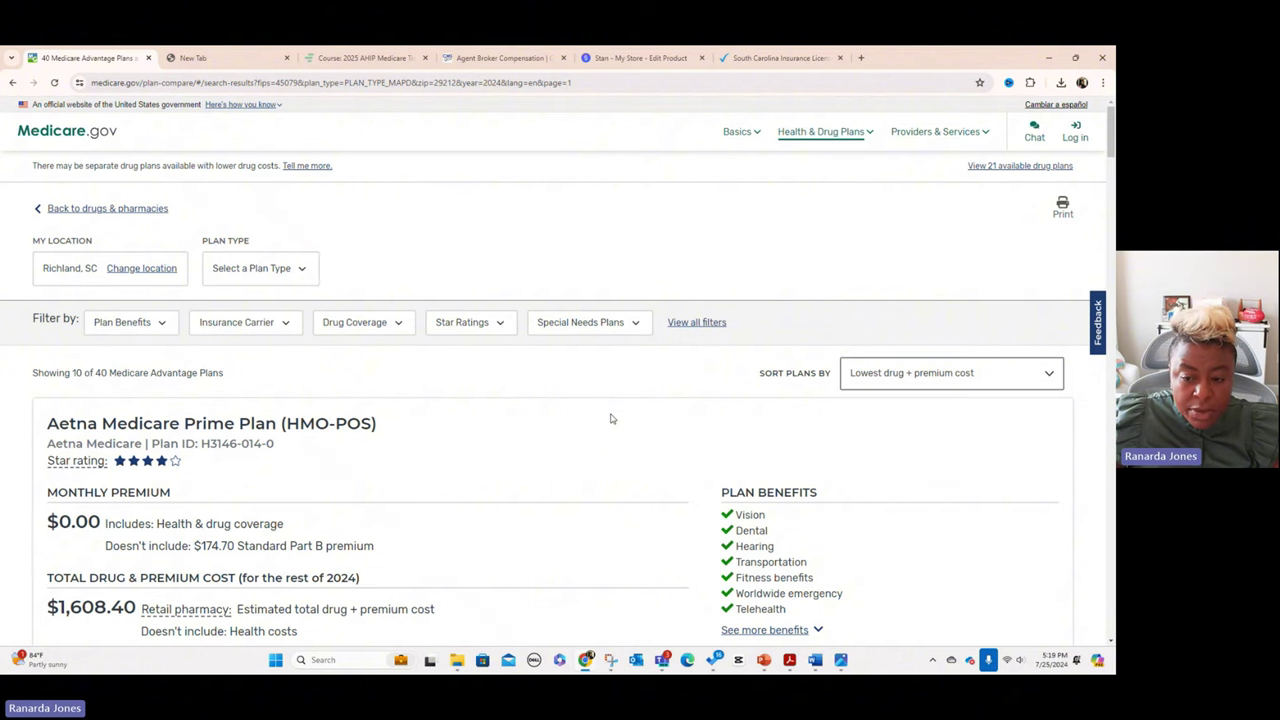
Review the premium and drug costs of Aetna Medicare Prime Plan (HMO-POS) and add that plan to the comparison.
scroll(612, 419, down, 2)
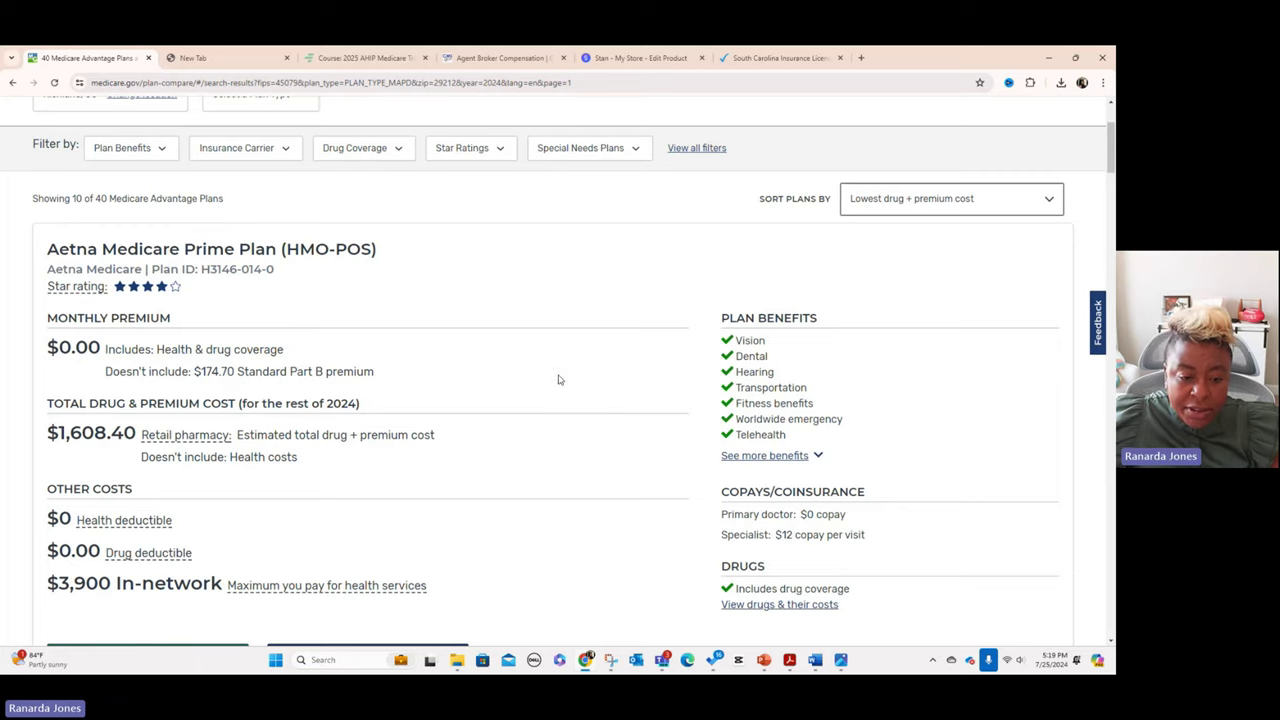
drag(244, 403, 358, 403)
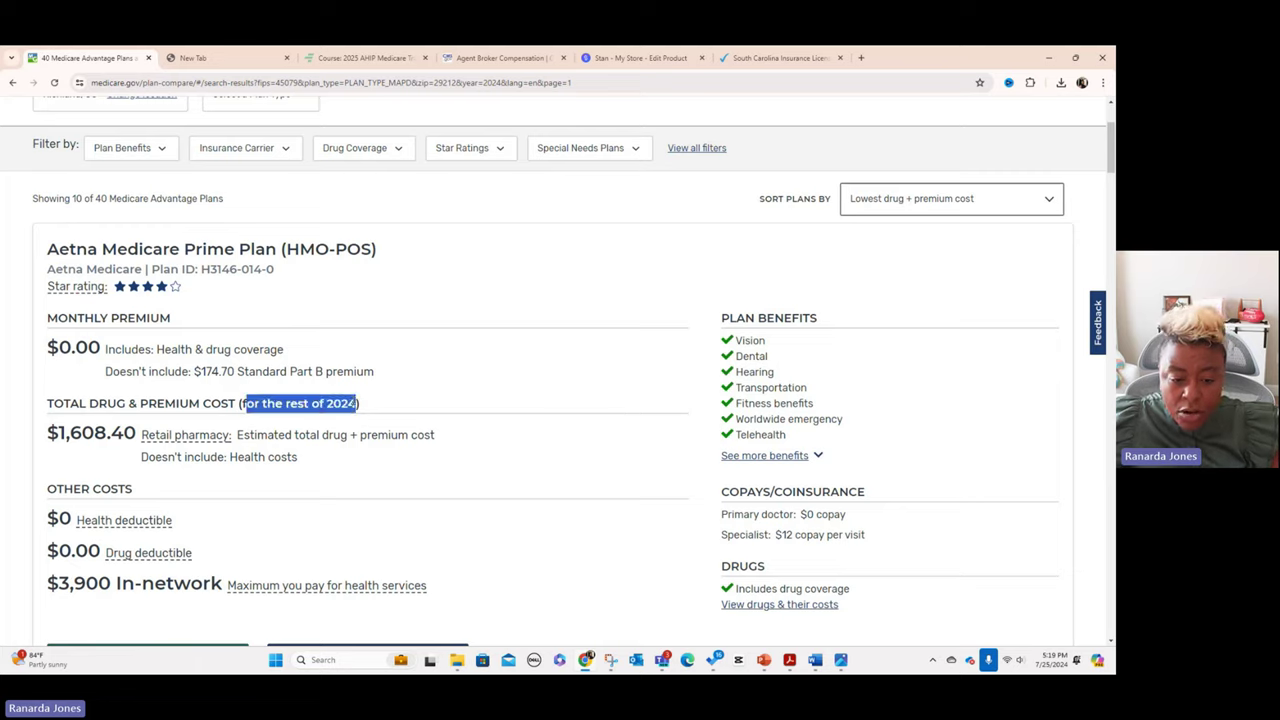
click(398, 393)
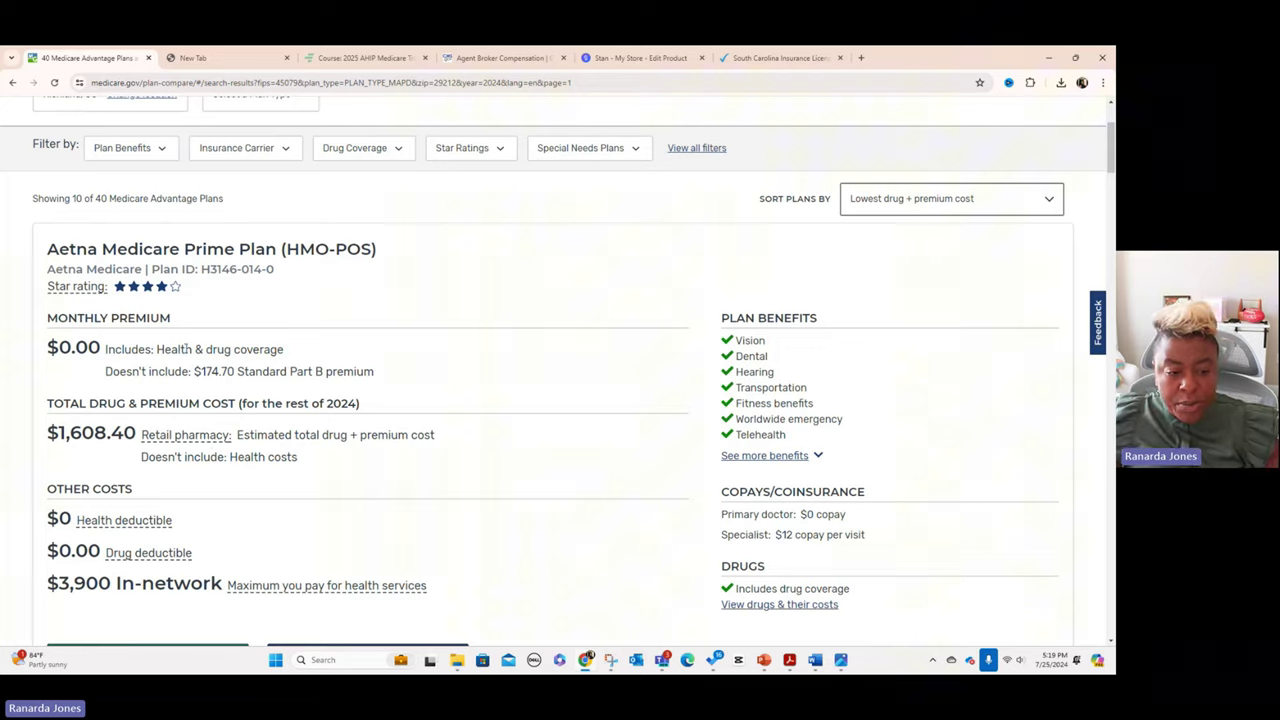
drag(201, 371, 374, 371)
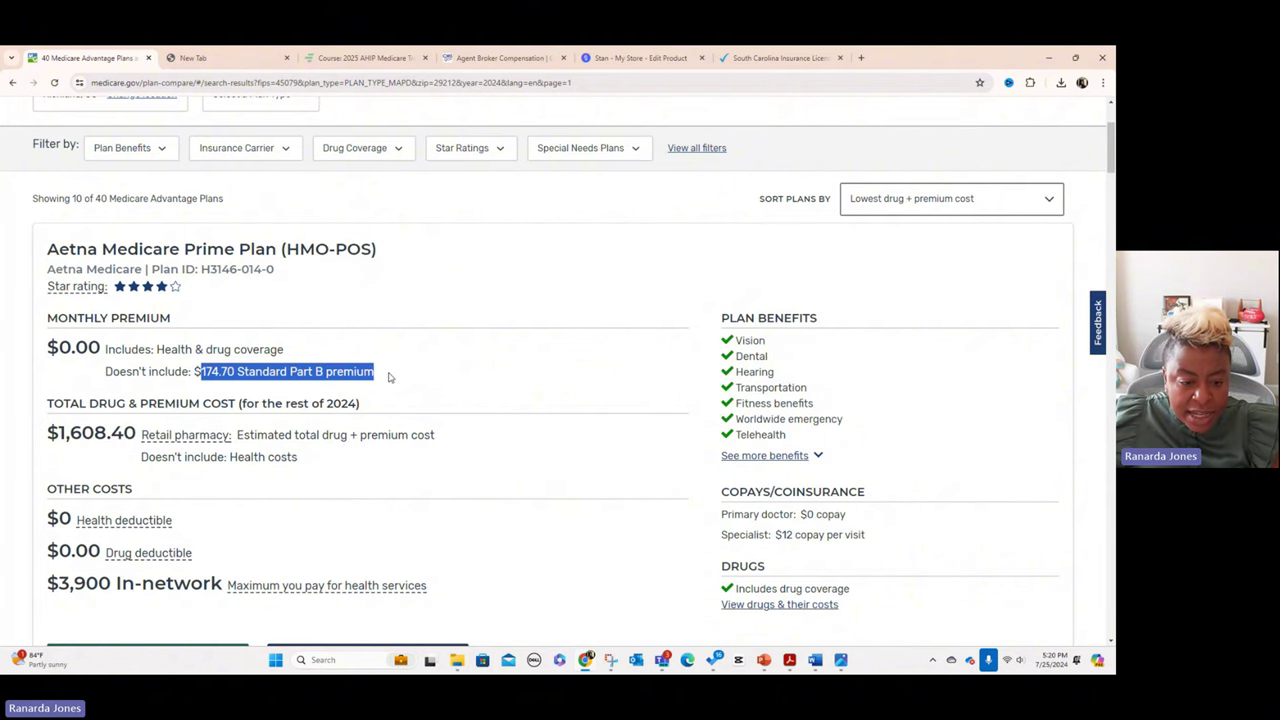
scroll(393, 380, down, 2)
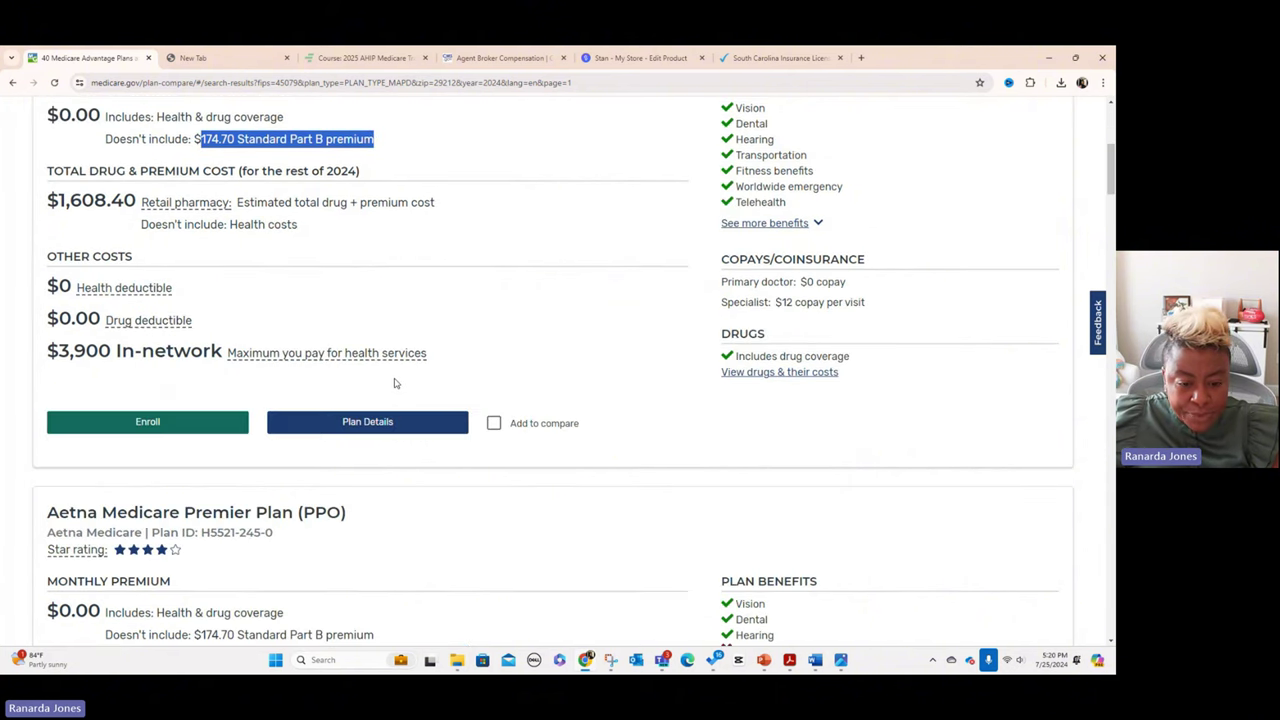
click(493, 423)
Add HumanaChoice H5216-347 (PPO) to the comparison and open the side-by-side view of both selected plans.
scroll(687, 415, down, 2)
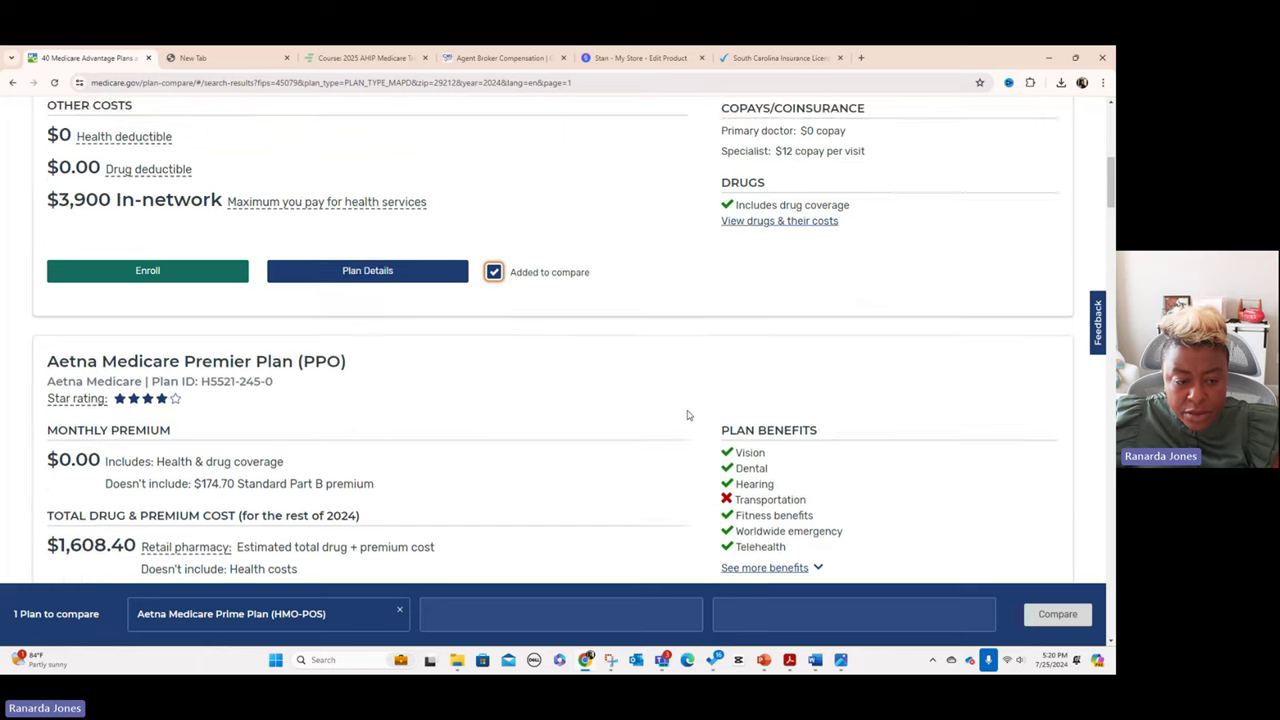
scroll(687, 415, up, 5)
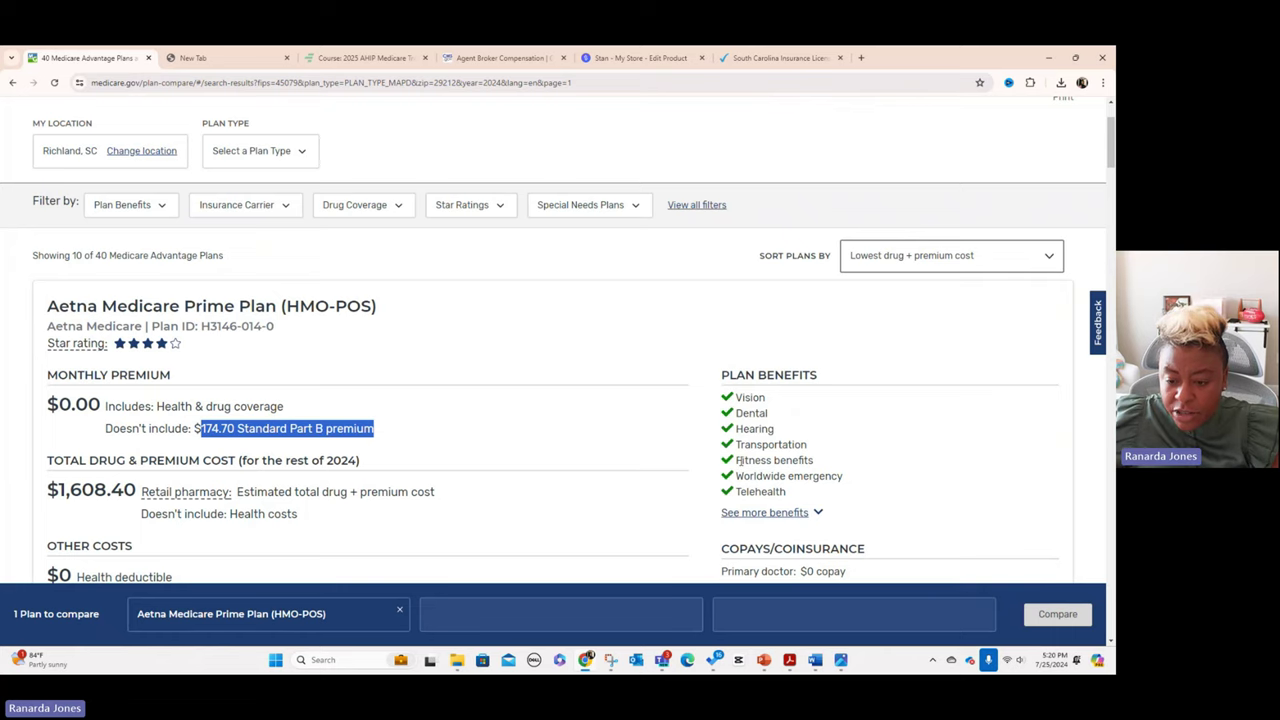
scroll(739, 461, down, 3)
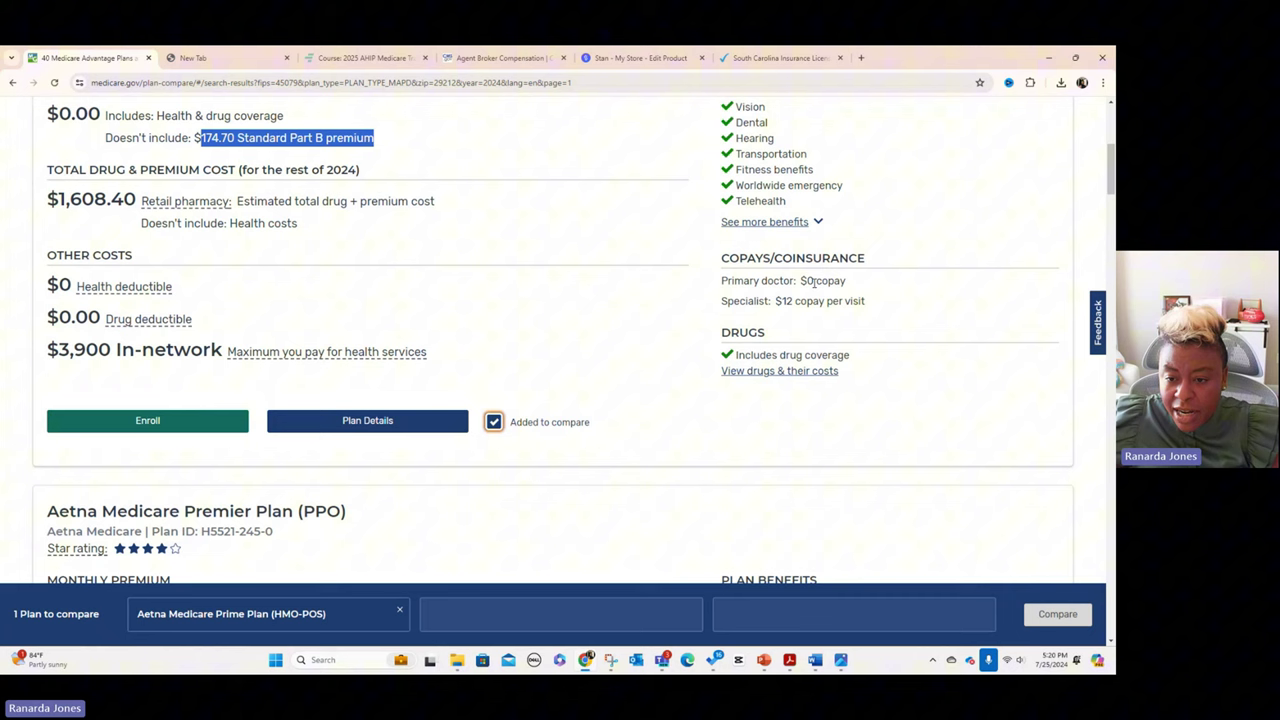
scroll(707, 336, down, 5)
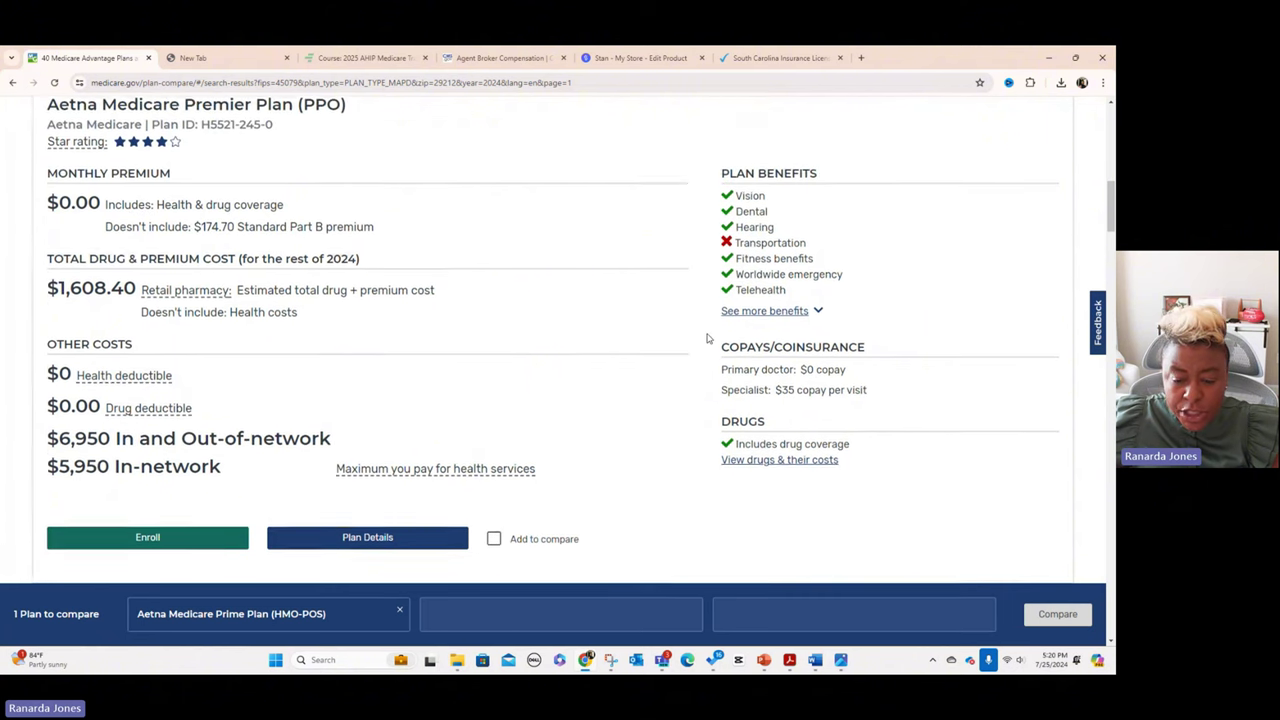
scroll(707, 338, down, 5)
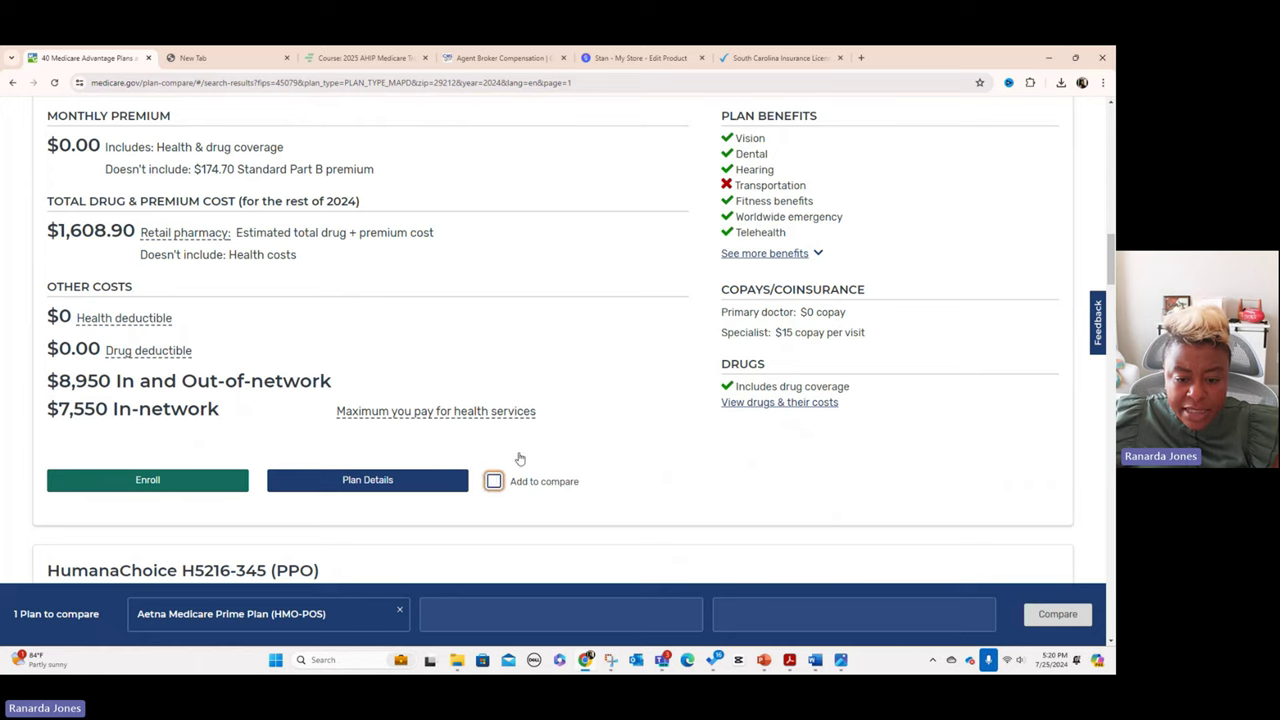
click(494, 481)
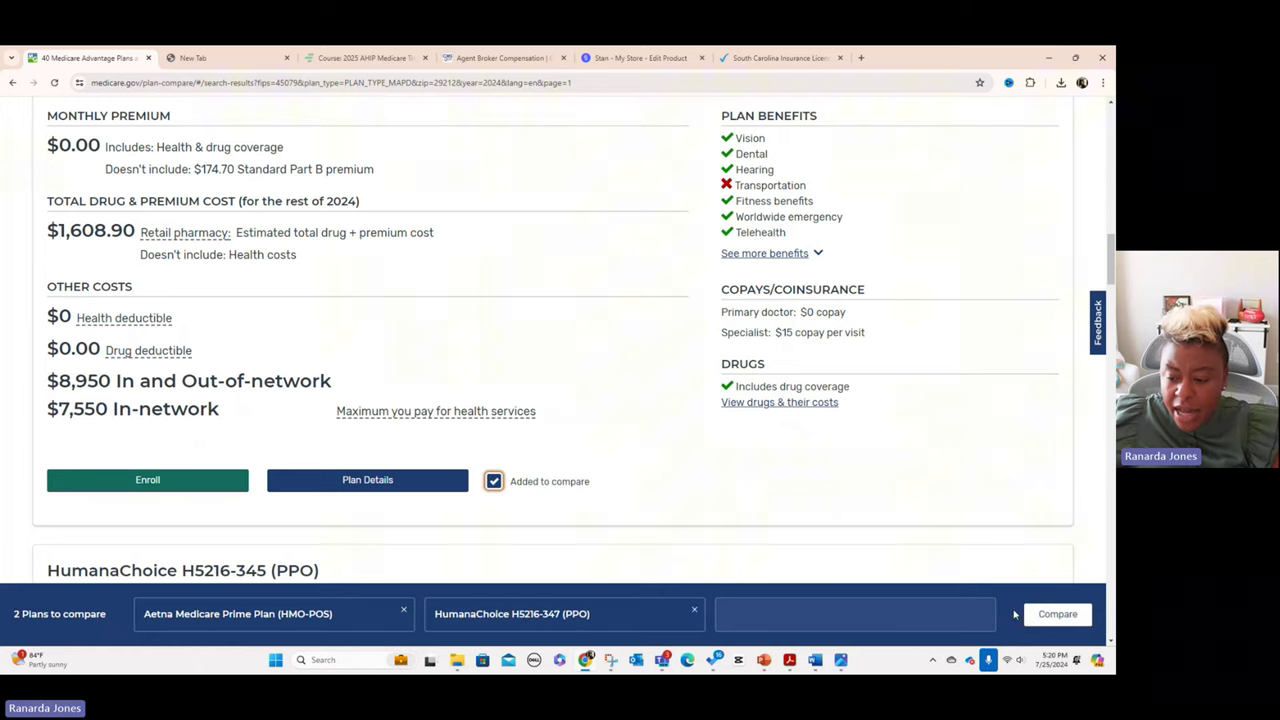
click(1055, 620)
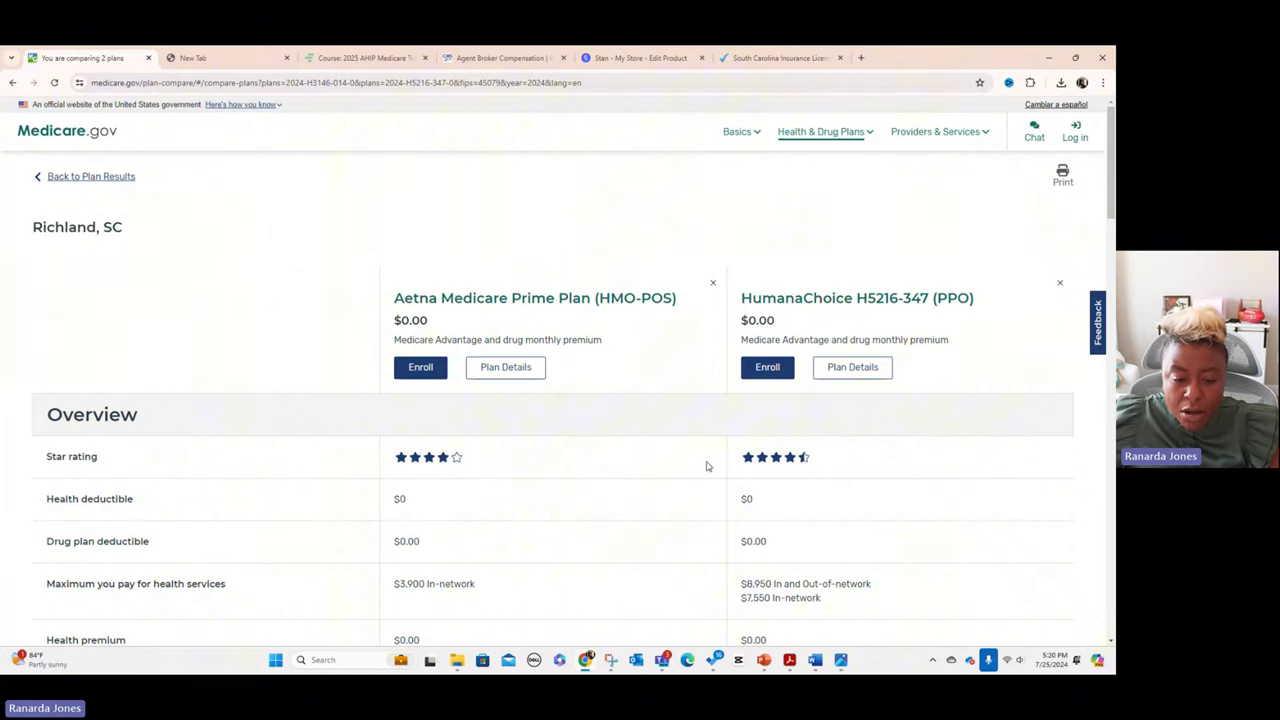
Examine how the two plans compare on out-of-pocket maximums, plan features, service copays, and drug coverage and costs.
scroll(663, 442, down, 2)
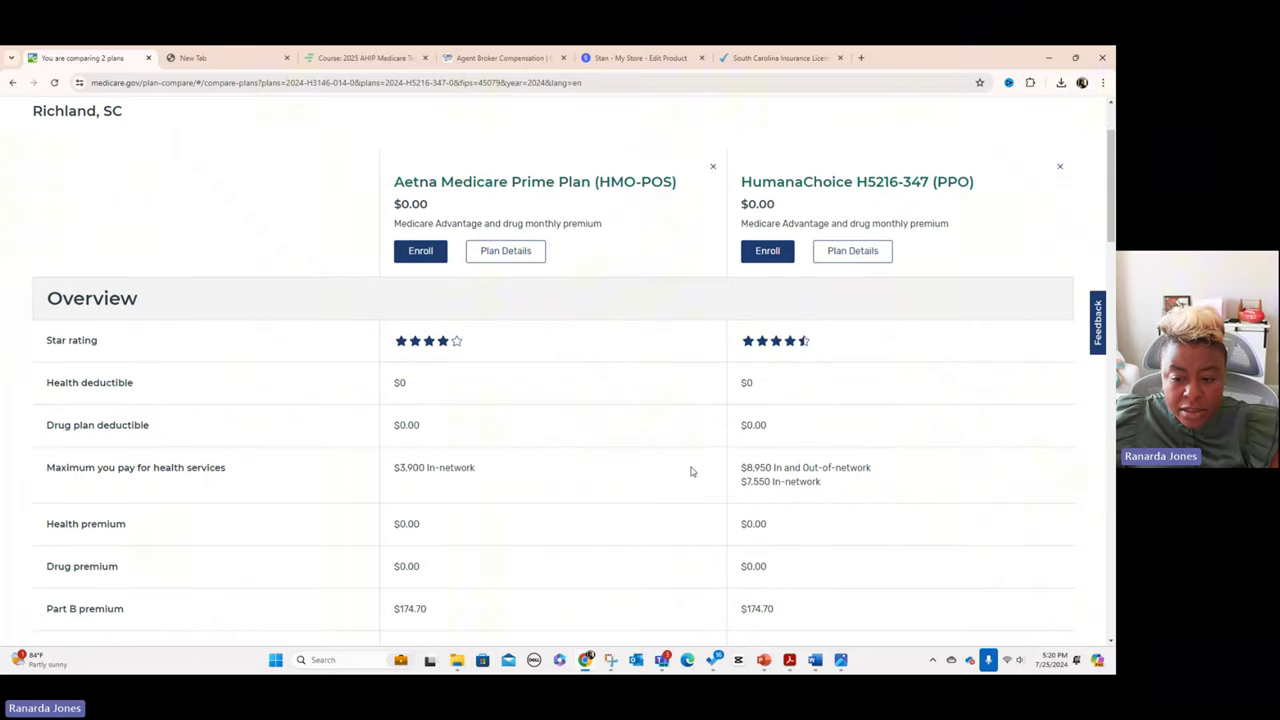
scroll(690, 471, down, 1)
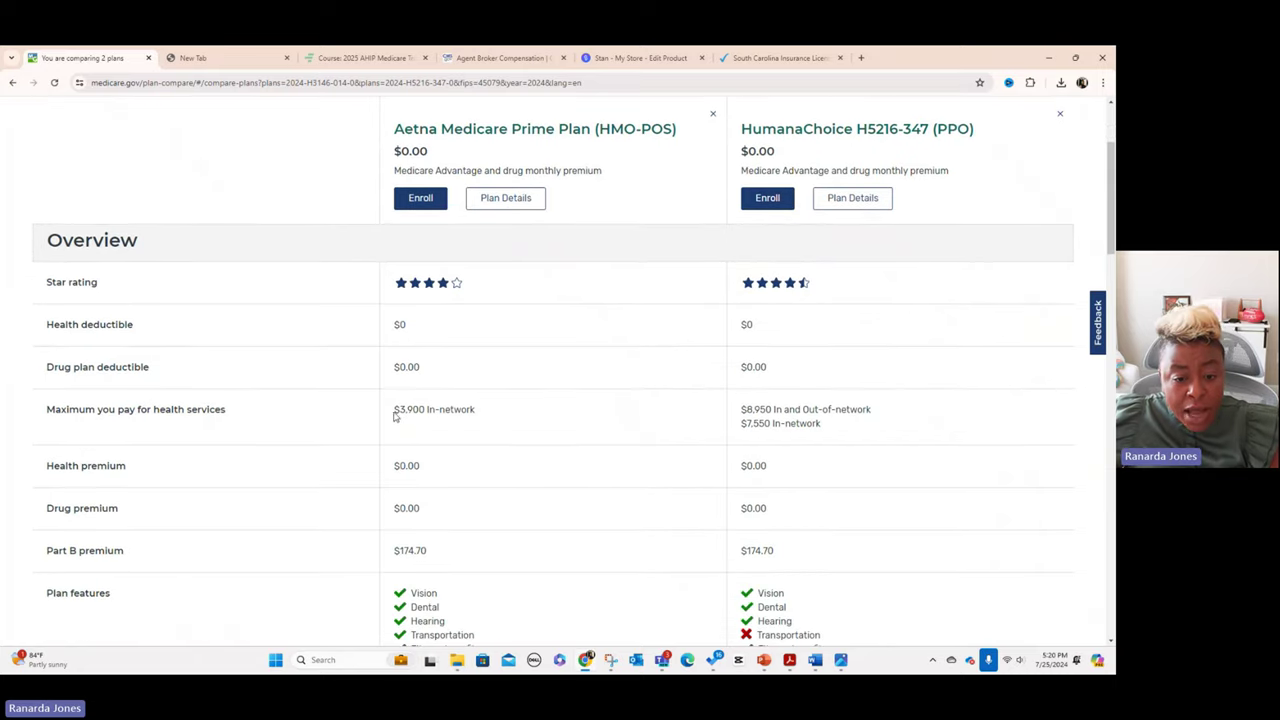
drag(396, 409, 491, 420)
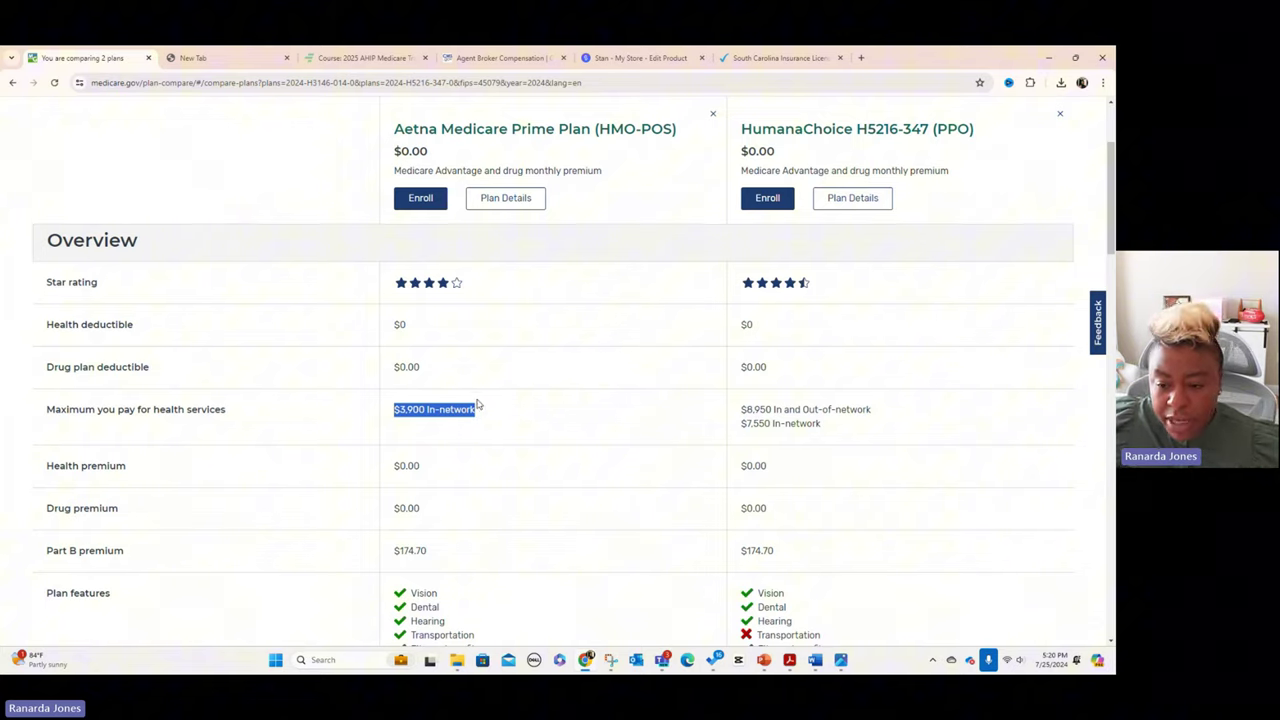
drag(753, 407, 786, 424)
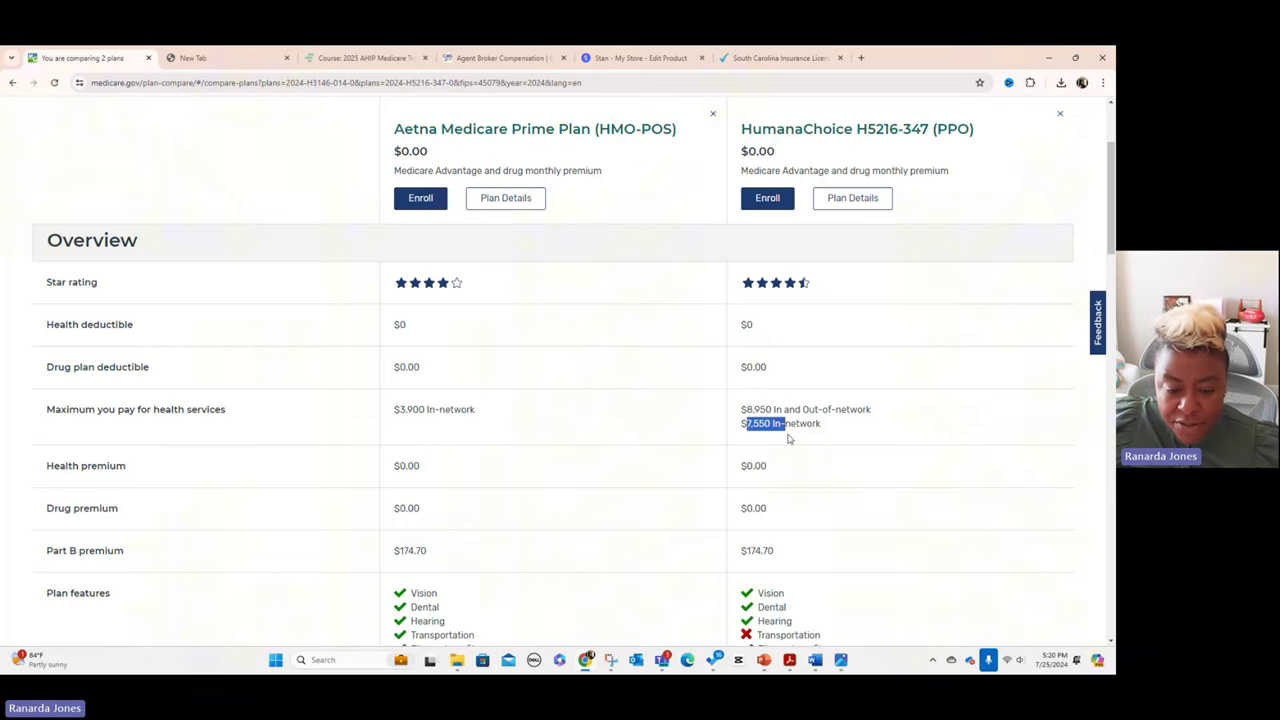
scroll(560, 411, down, 2)
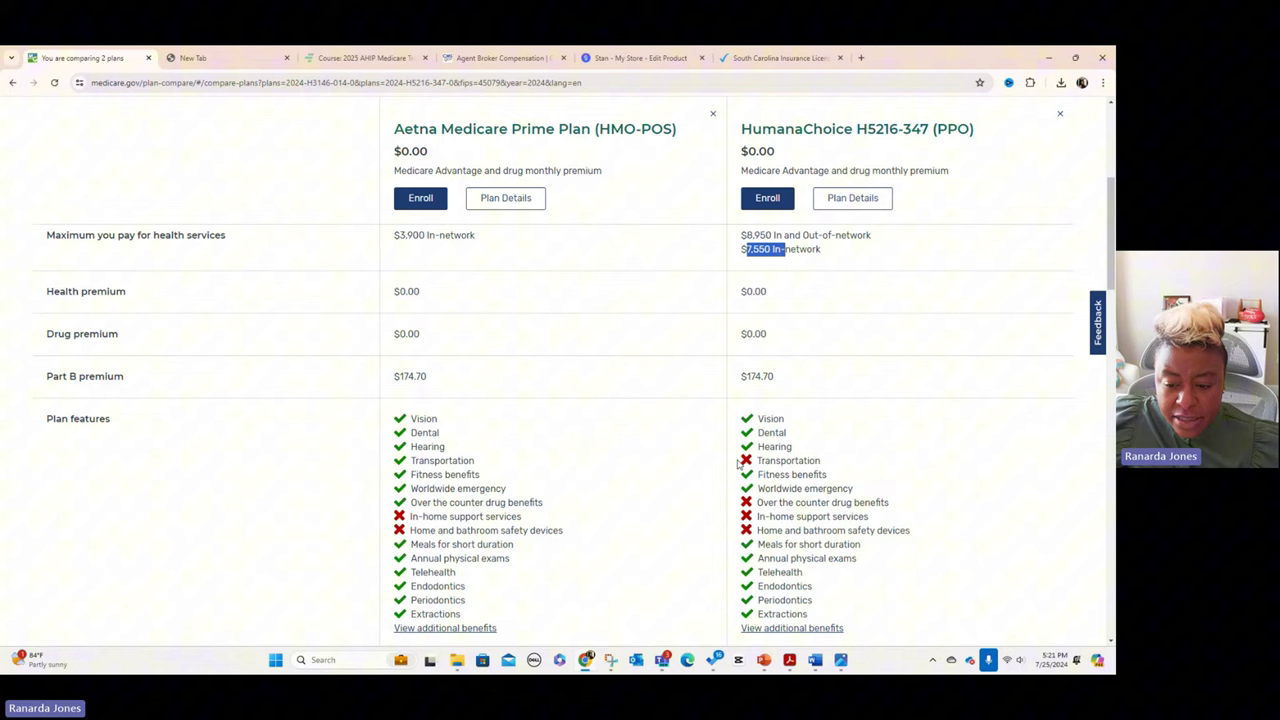
scroll(790, 465, down, 2)
scroll(737, 443, down, 1)
scroll(732, 443, down, 2)
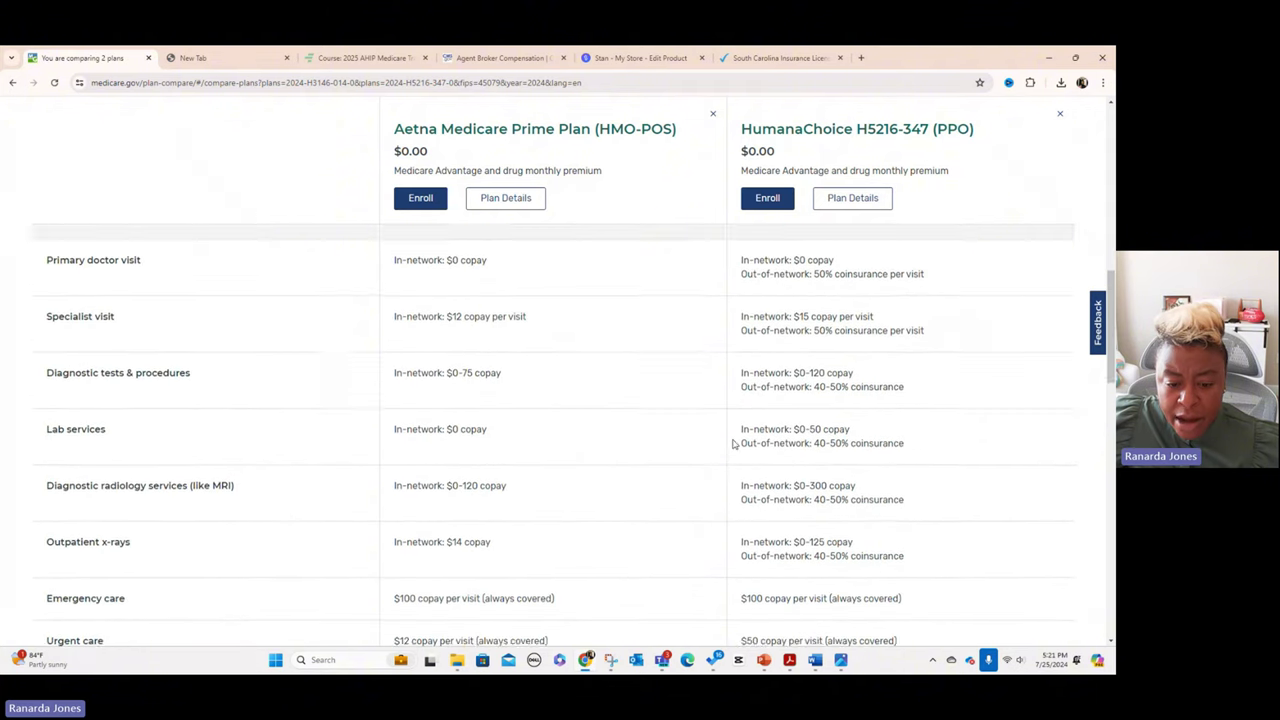
scroll(694, 394, down, 2)
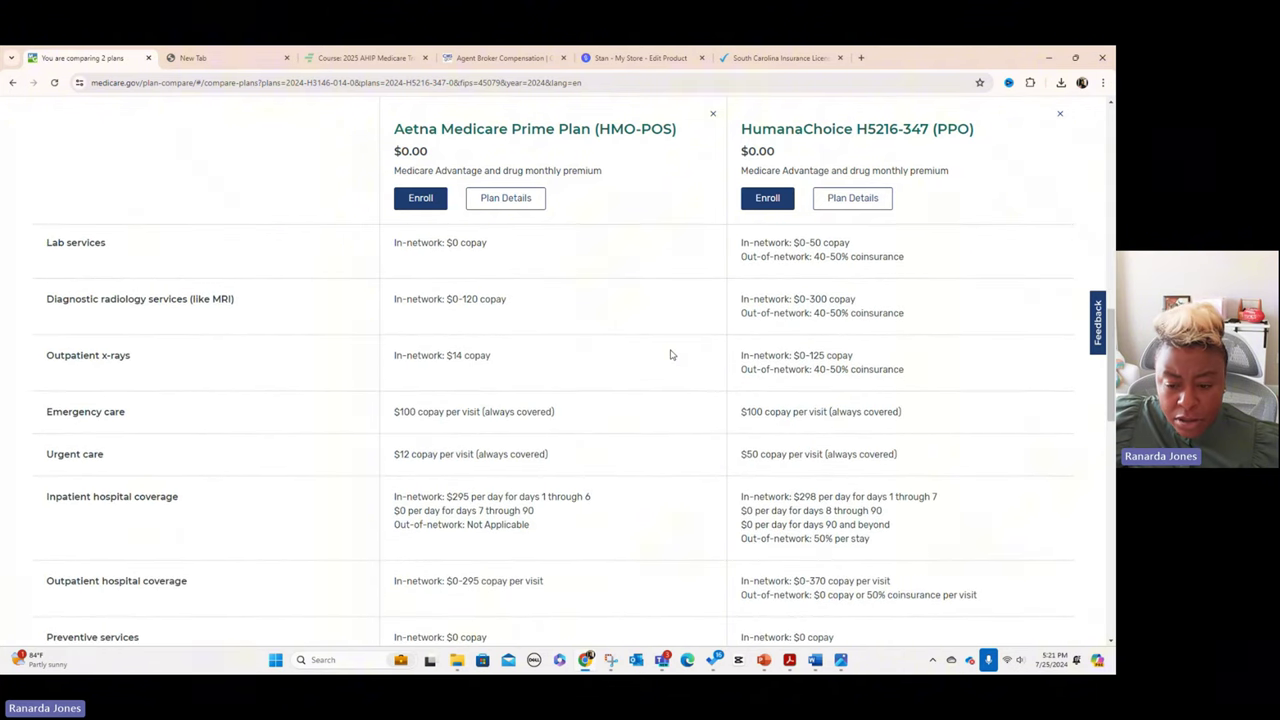
scroll(691, 380, down, 4)
scroll(694, 381, down, 5)
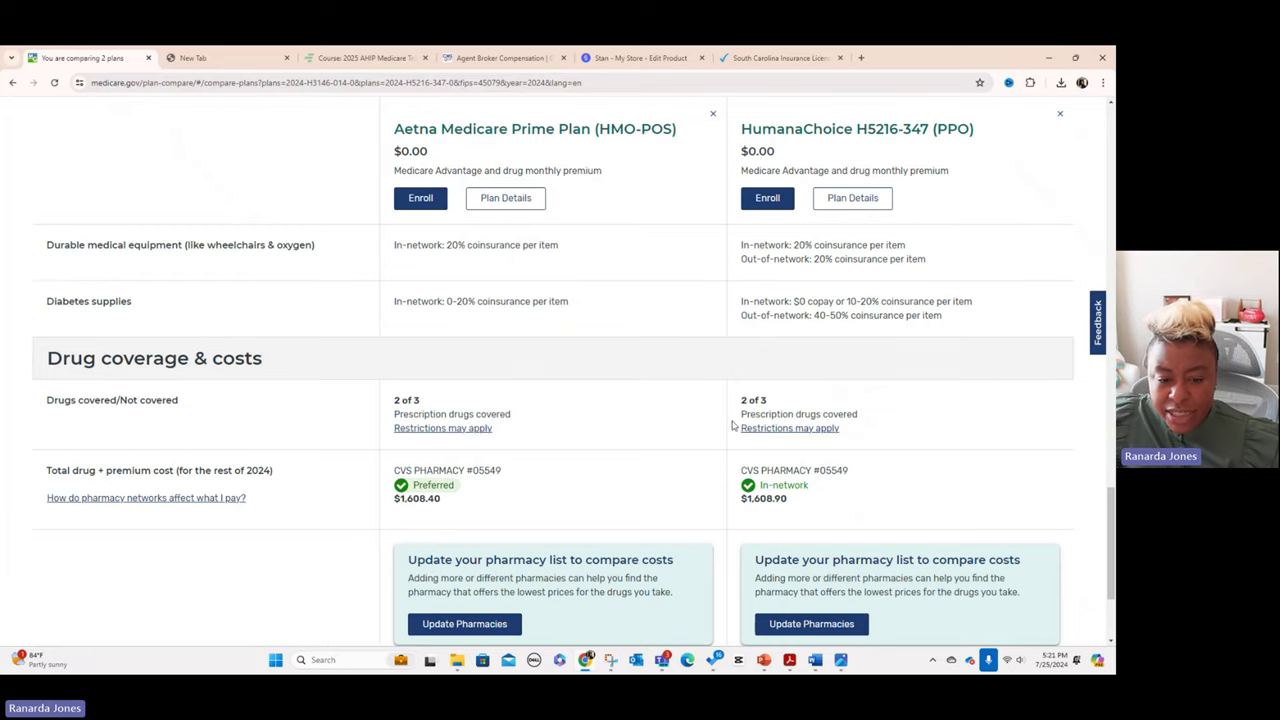
Open the Aetna Medicare Prime Plan's details and examine its drug coverage, especially the yearly insulin glargine cost and monthly cost estimates.
click(506, 197)
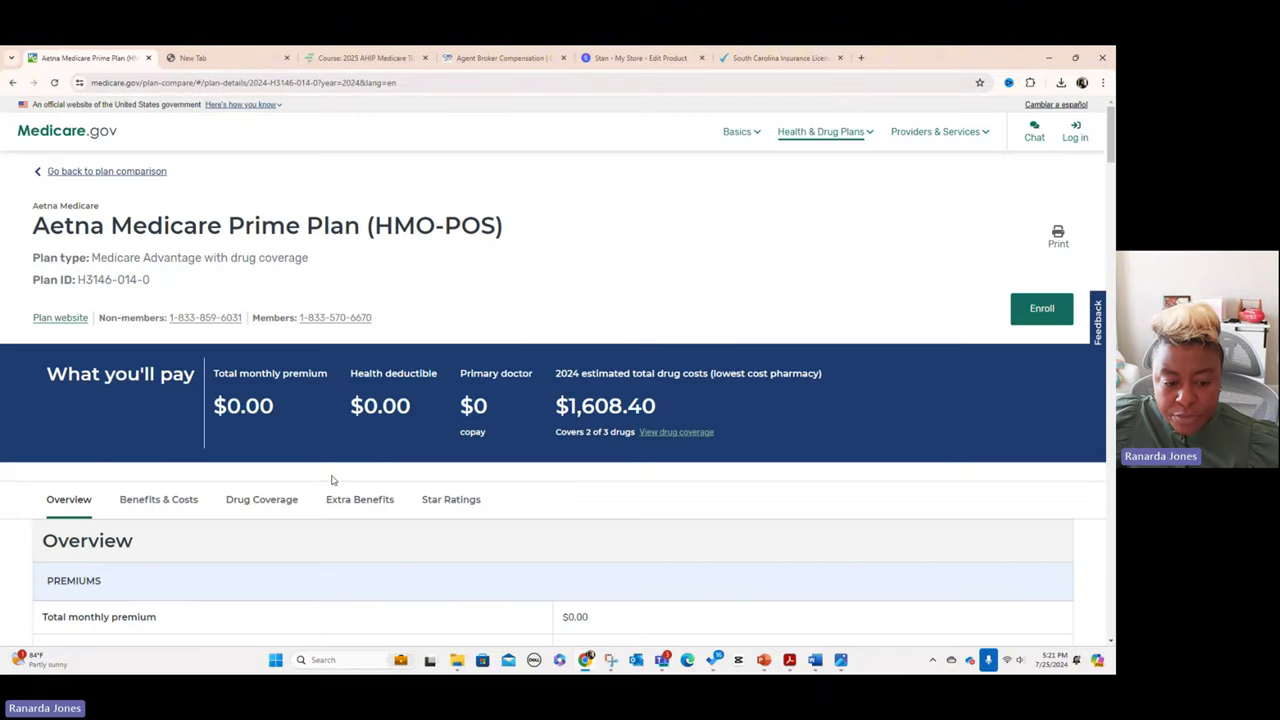
click(611, 410)
scroll(590, 420, down, 2)
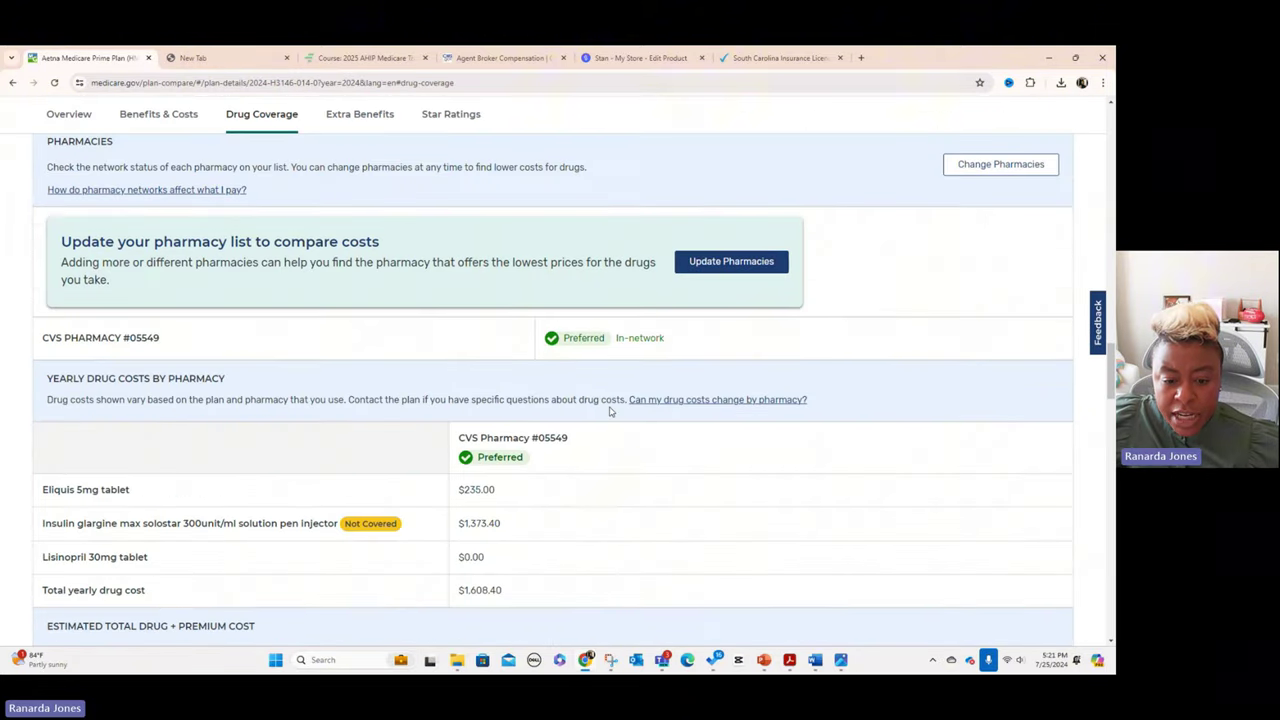
scroll(590, 420, up, 1)
scroll(577, 424, down, 3)
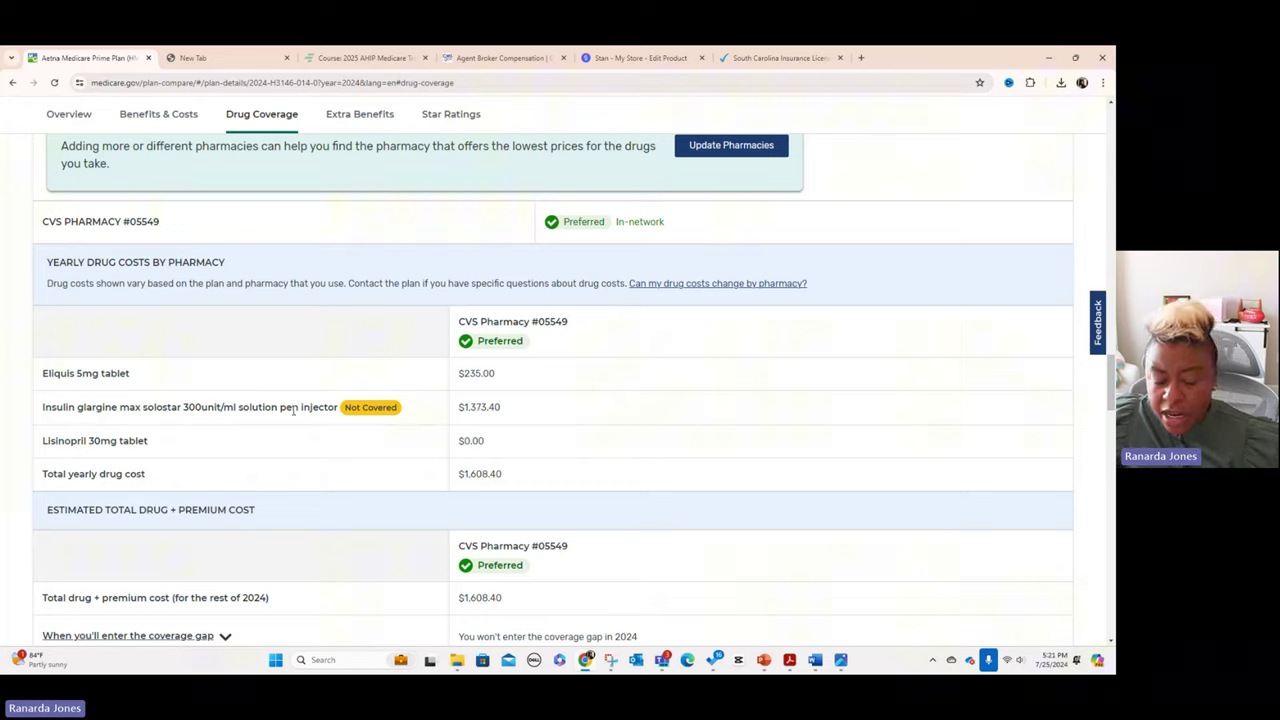
drag(465, 407, 540, 410)
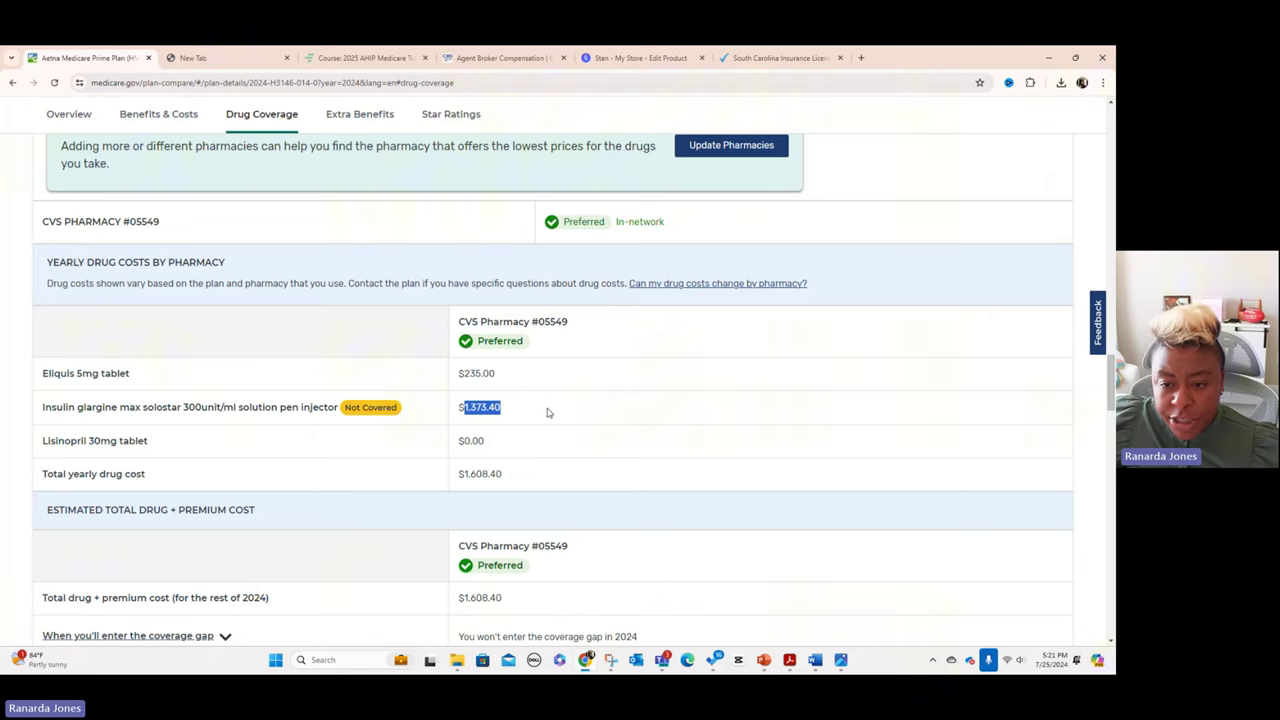
scroll(548, 412, up, 3)
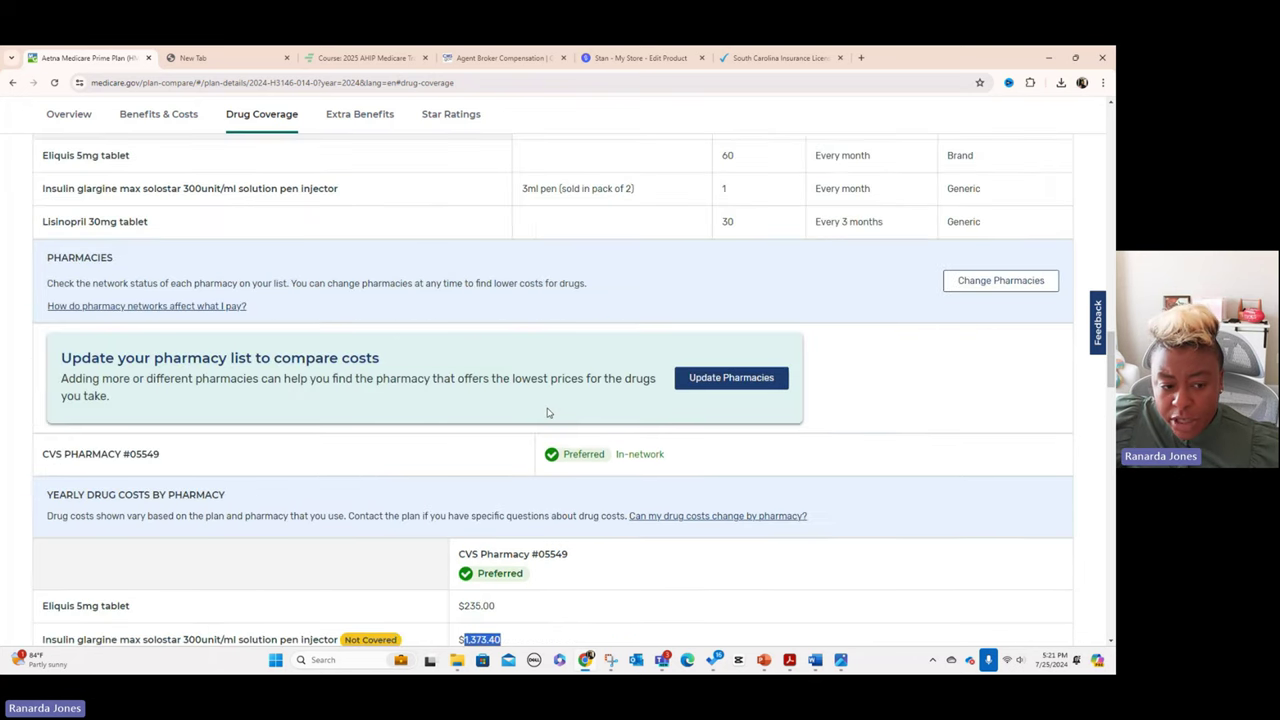
scroll(548, 412, down, 10)
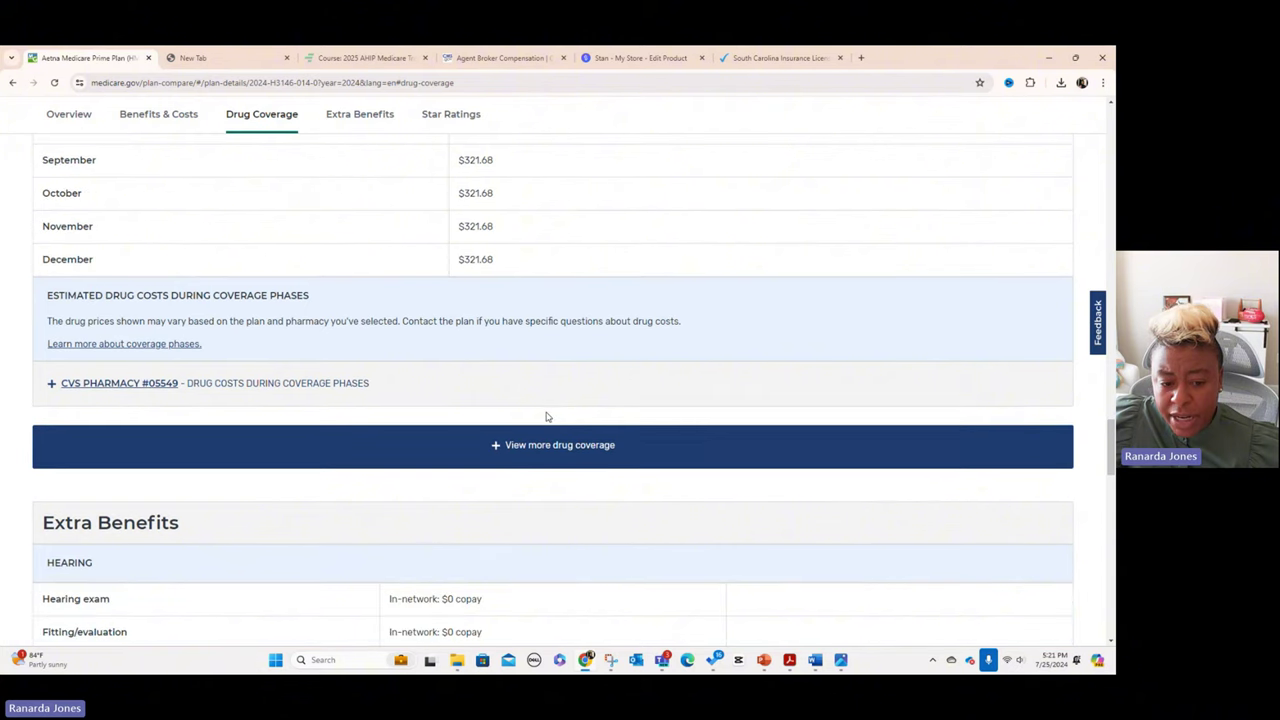
Expand the additional drug coverage and the CVS Pharmacy #05549 costs during coverage phases, and examine the cost of each drug.
click(537, 443)
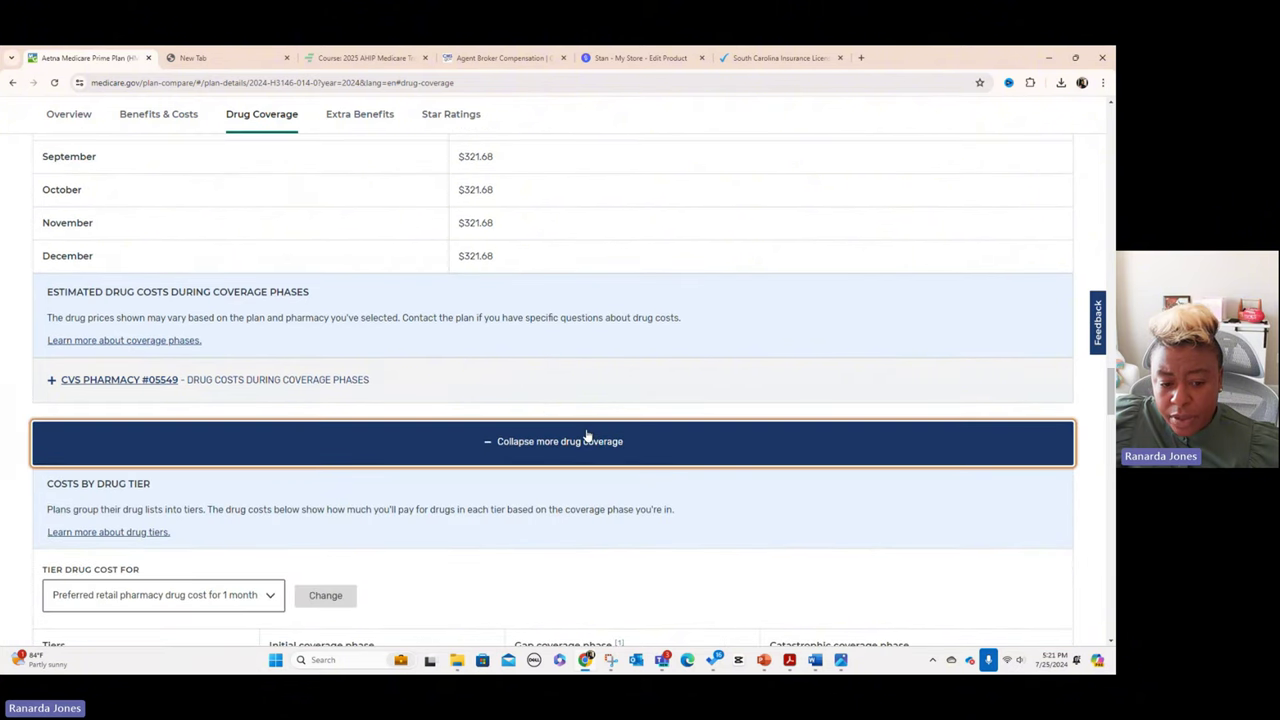
scroll(586, 434, down, 5)
scroll(587, 435, up, 5)
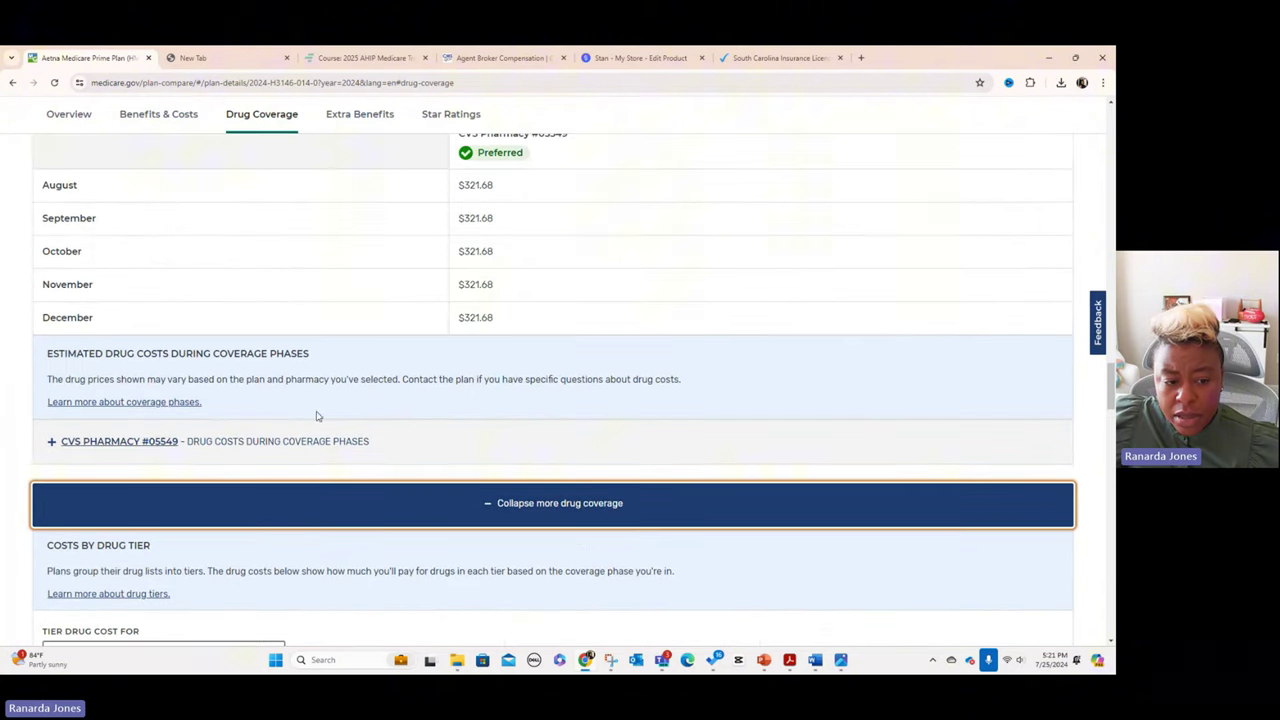
click(155, 438)
scroll(713, 443, down, 2)
scroll(713, 443, up, 12)
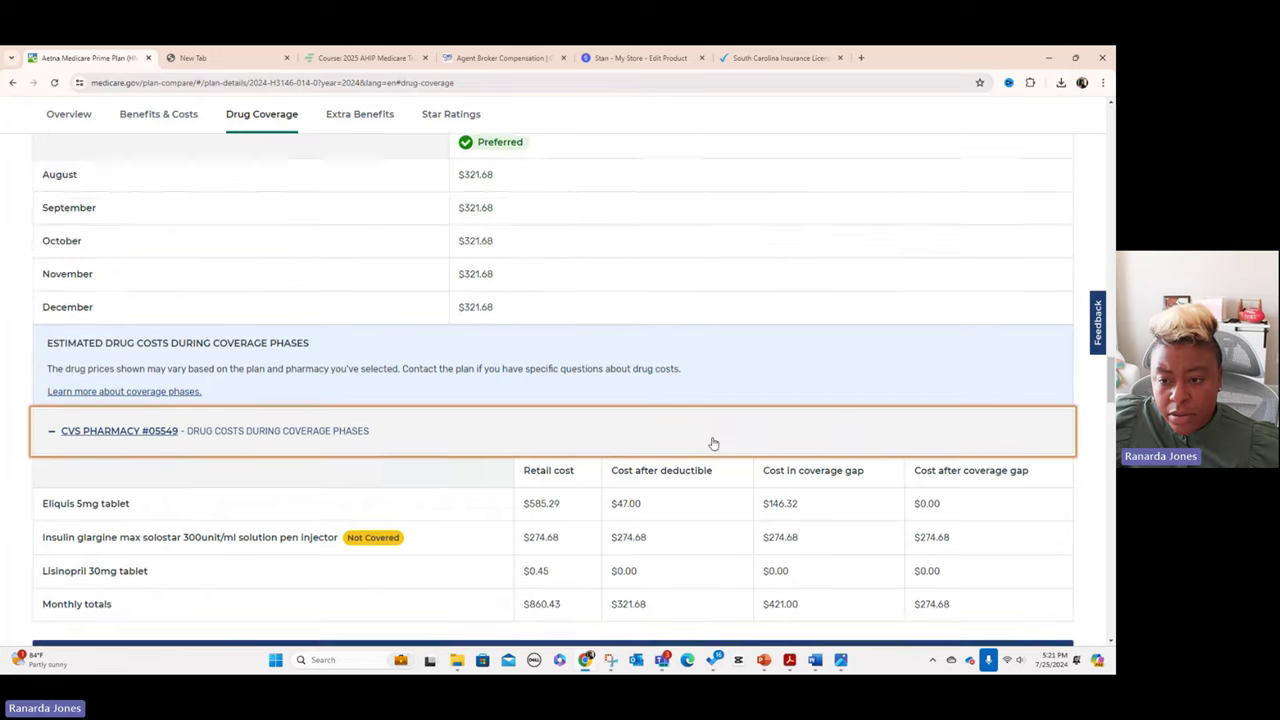
Open the drug list for editing from the plan's drug coverage and remove the insulin glargine max solostar pen injector.
scroll(713, 443, up, 2)
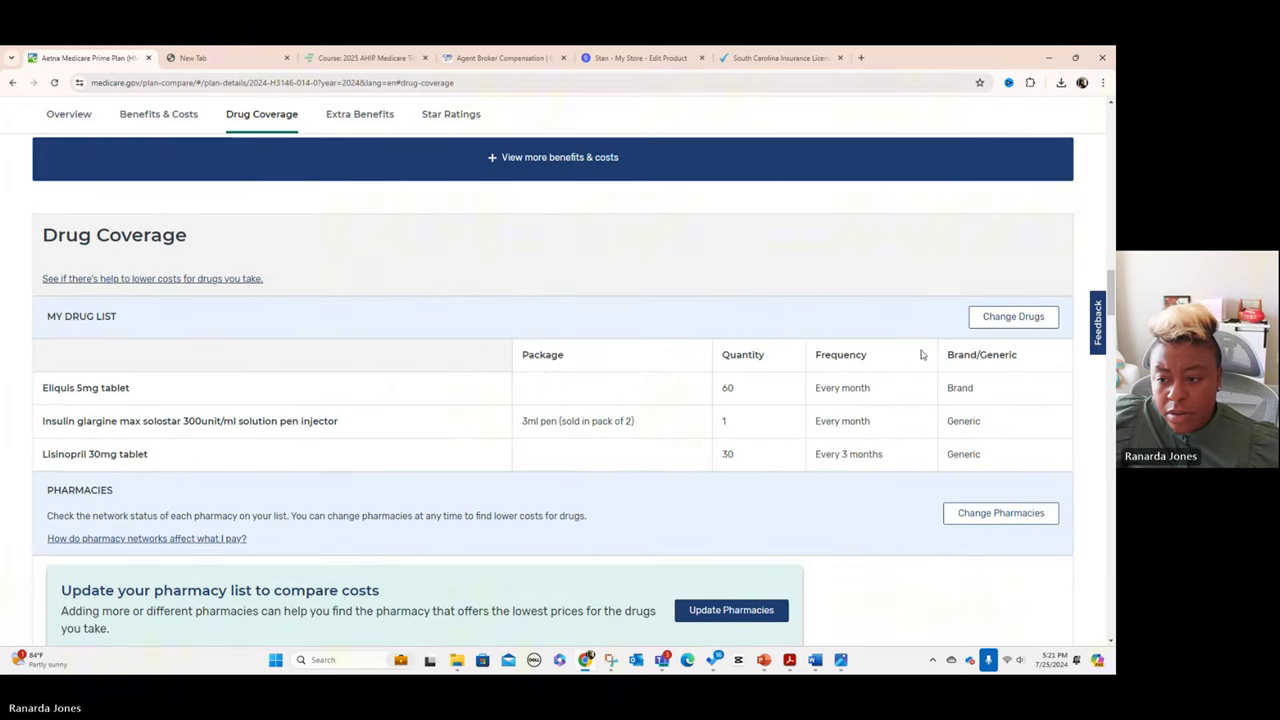
click(990, 318)
scroll(474, 420, down, 1)
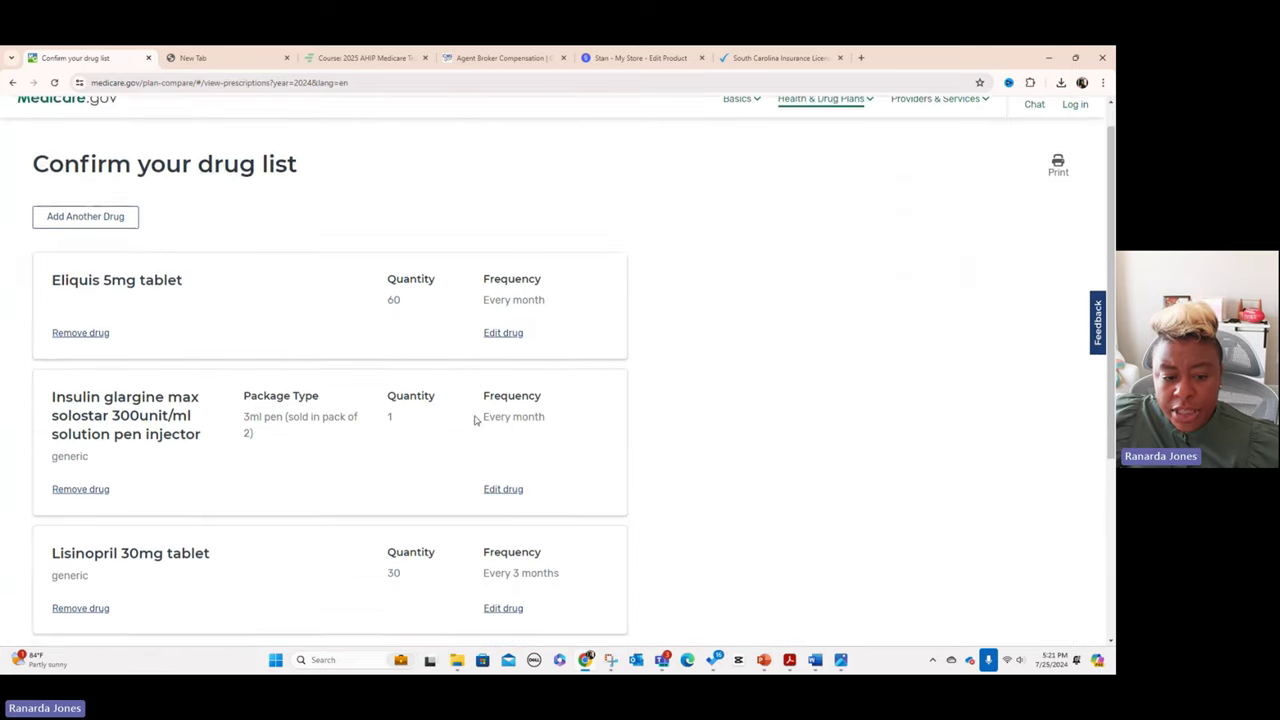
click(70, 408)
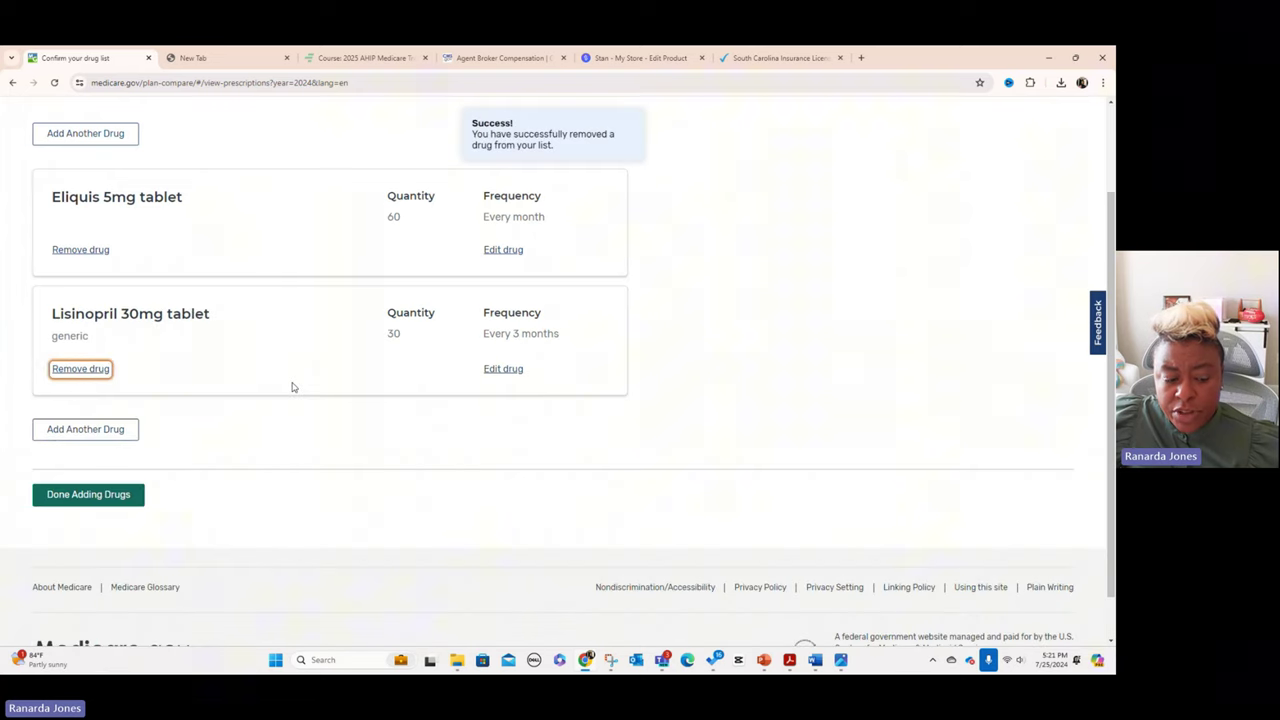
Add Lantus as another prescription drug, keeping the brand version instead of the generic.
scroll(99, 300, up, 1)
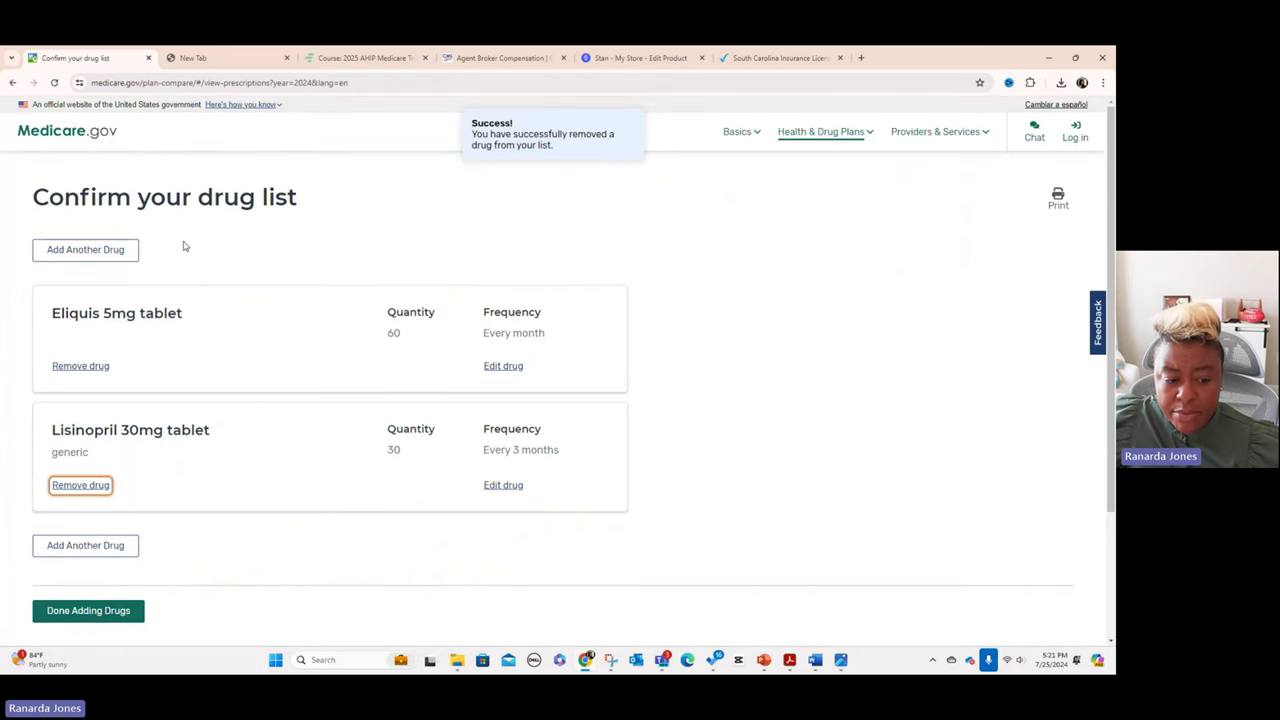
click(88, 550)
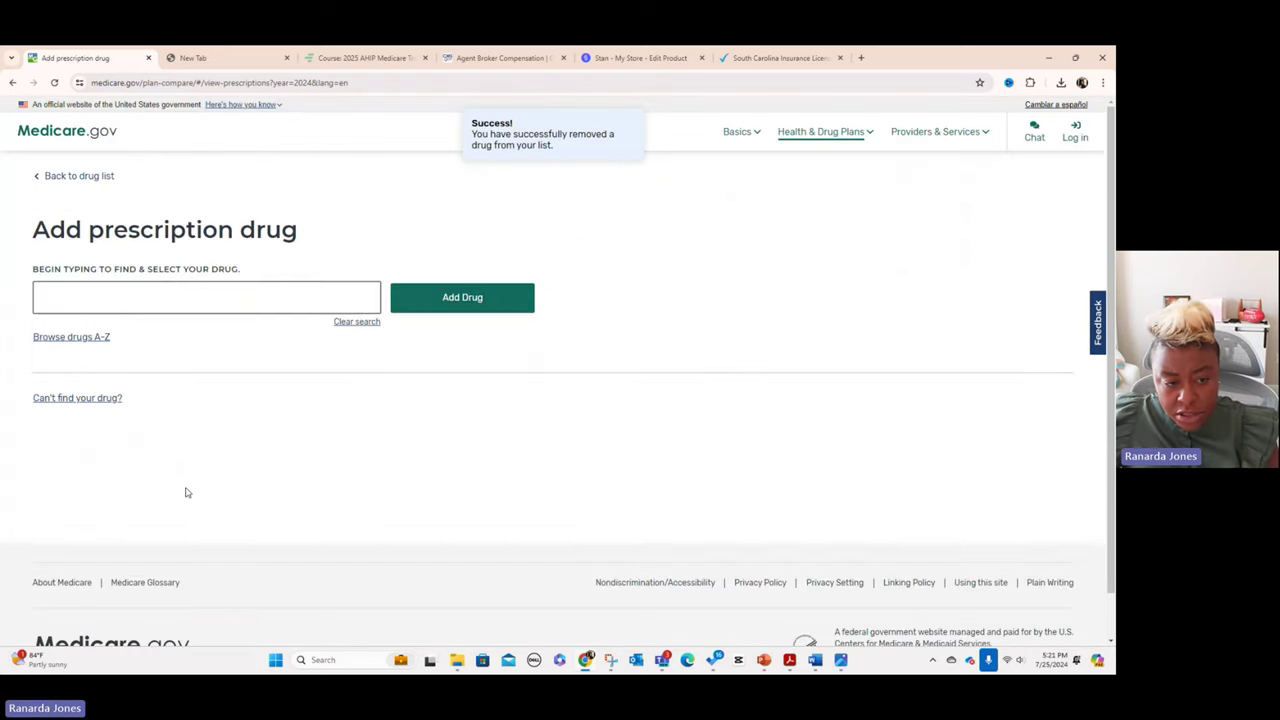
click(175, 298)
text(lantus)
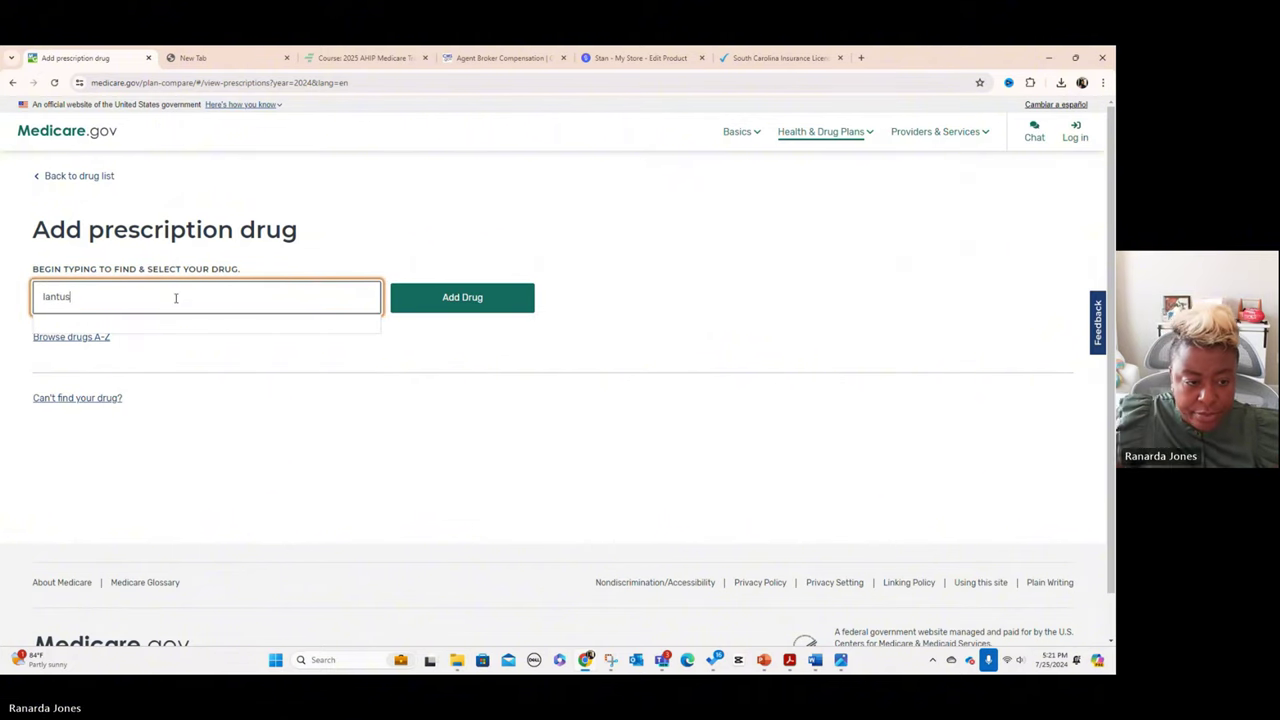
click(182, 328)
click(435, 300)
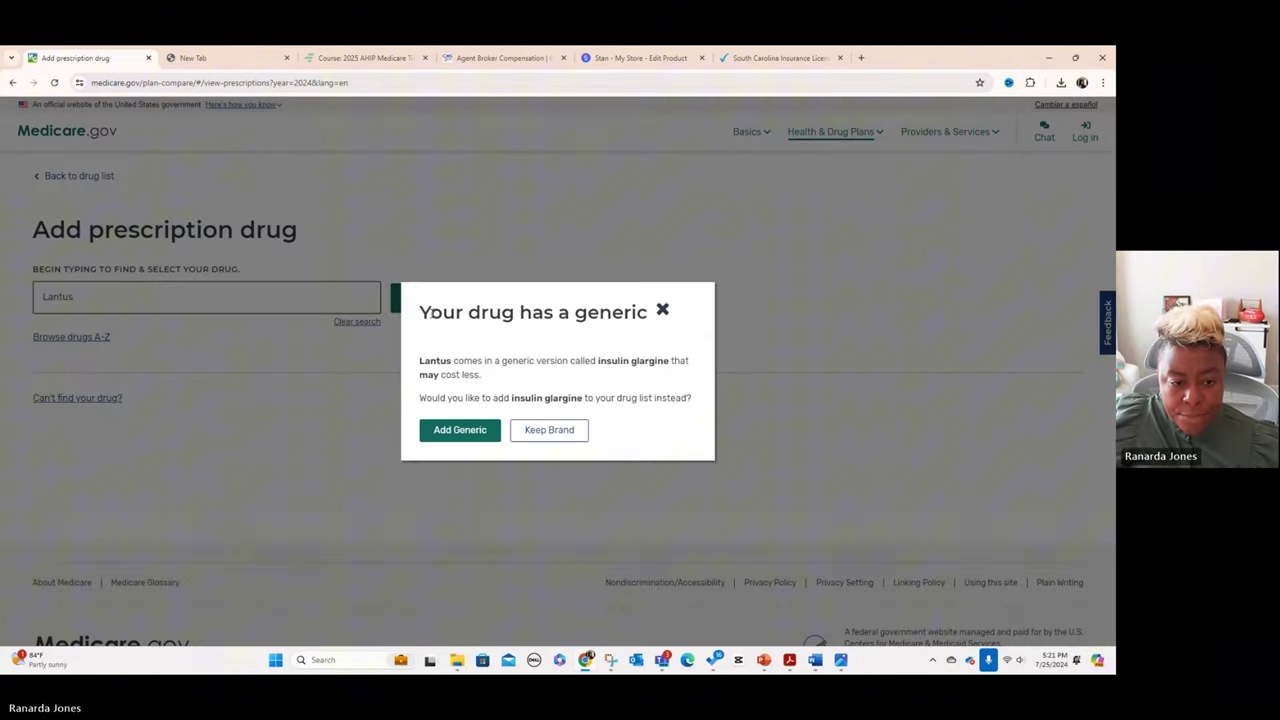
click(537, 431)
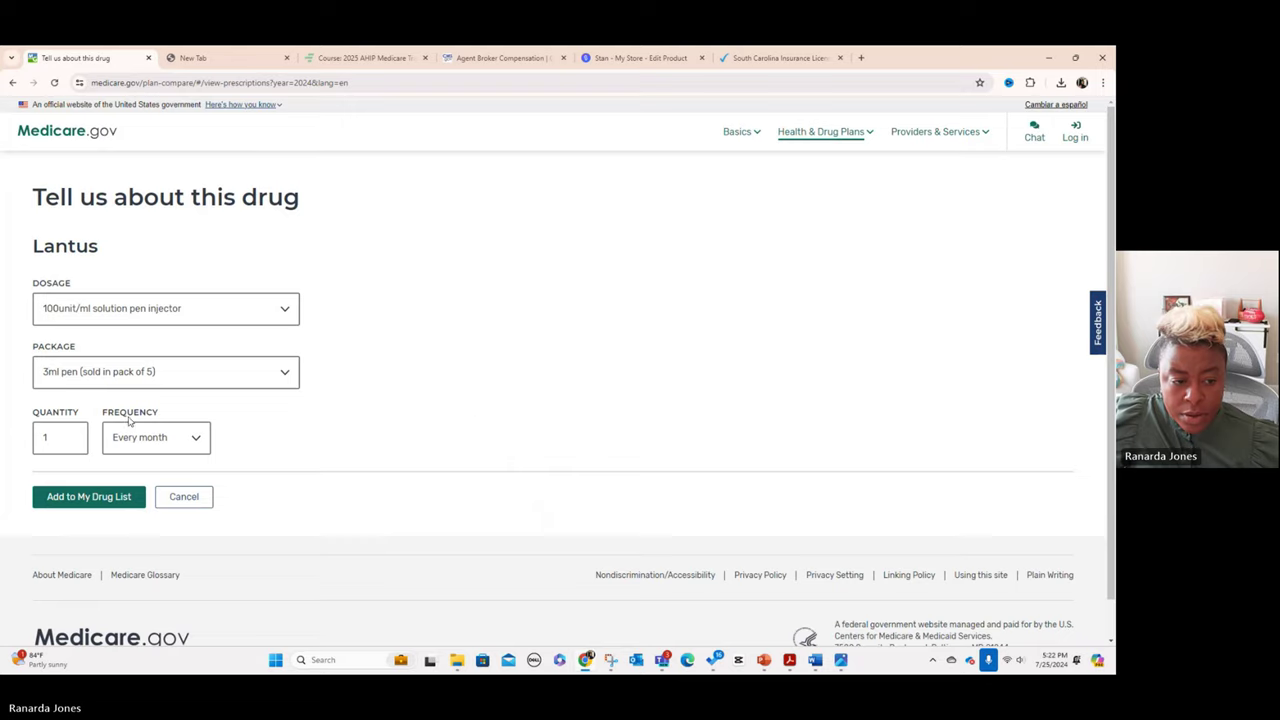
Set the Lantus package to 3ml pen with a quantity of 2 and add it to the drug list.
click(172, 375)
click(91, 406)
key(Tab)
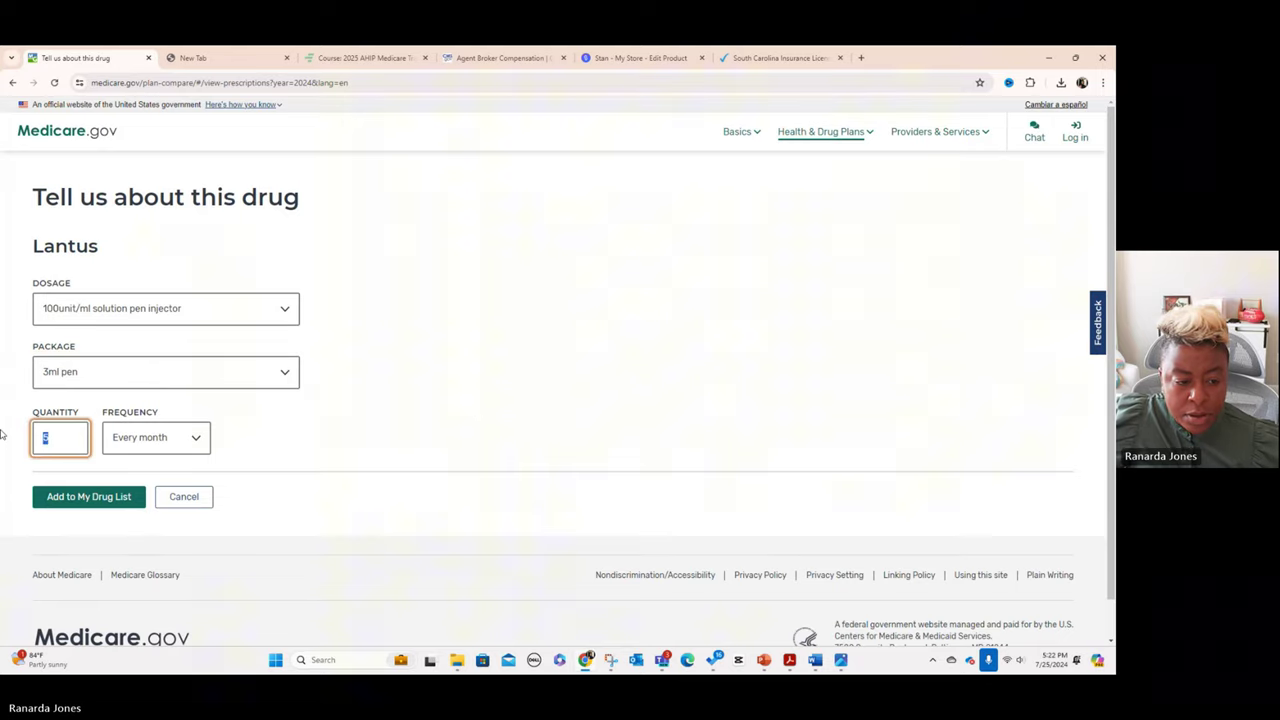
text(2)
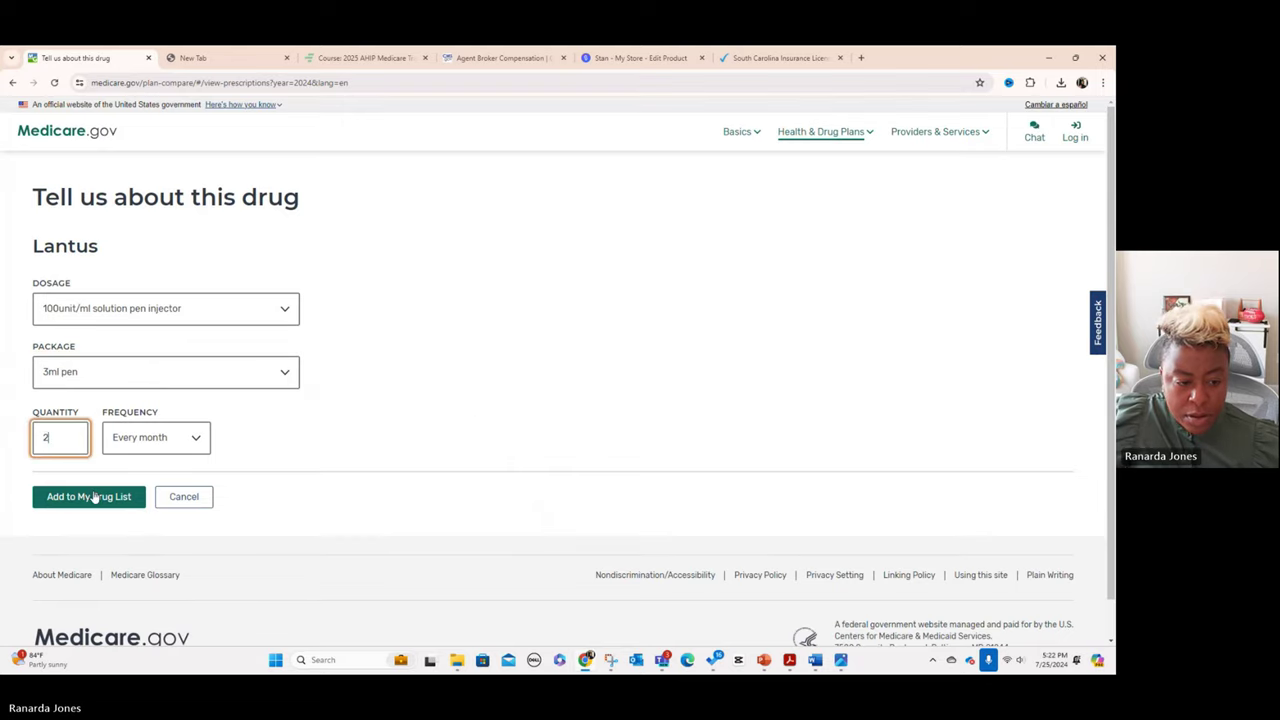
click(91, 497)
Open the Aetna Medicare Prime Plan's drug coverage and check the yearly Lantus cost at CVS Pharmacy #05549.
scroll(537, 408, down, 5)
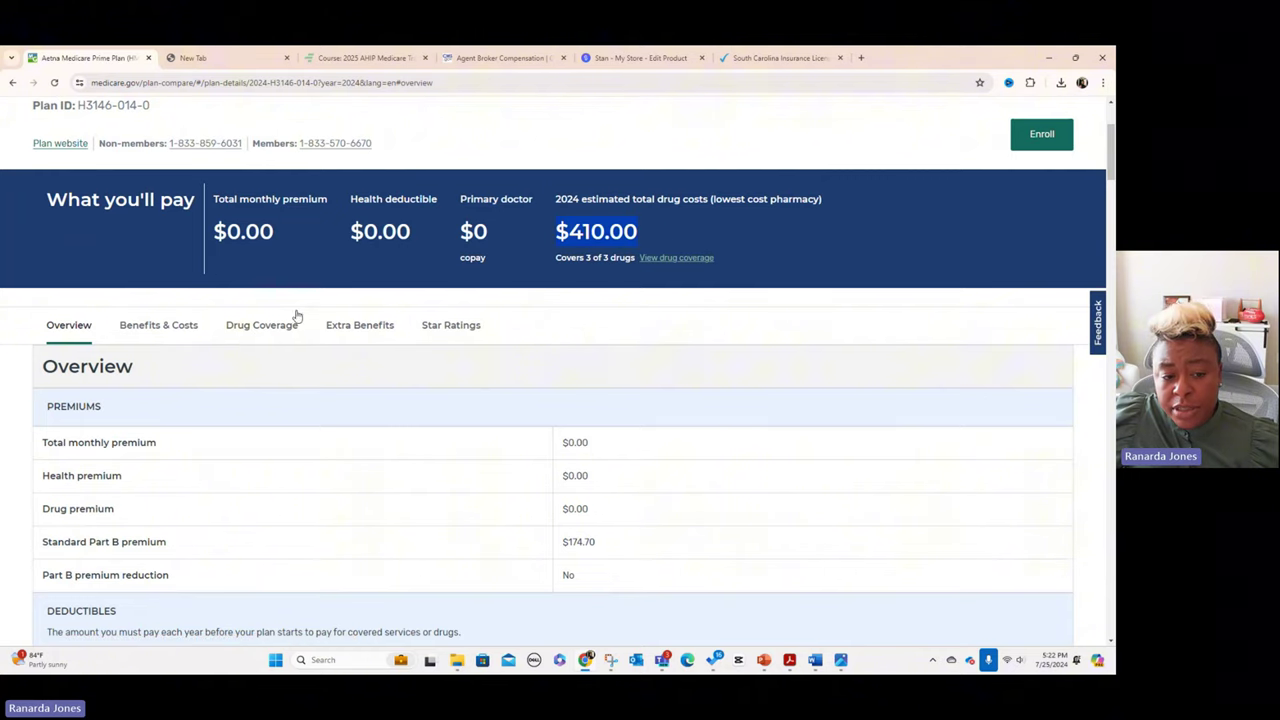
click(268, 328)
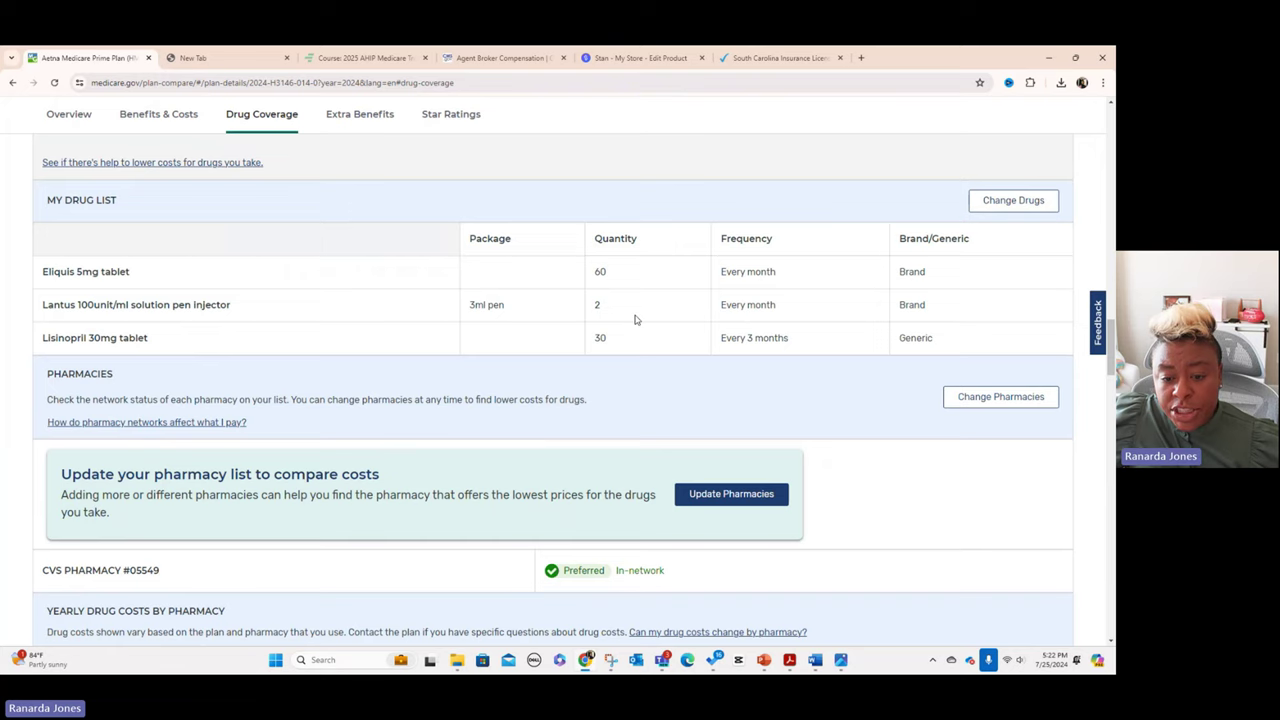
scroll(634, 319, down, 3)
scroll(636, 319, up, 1)
scroll(635, 317, down, 2)
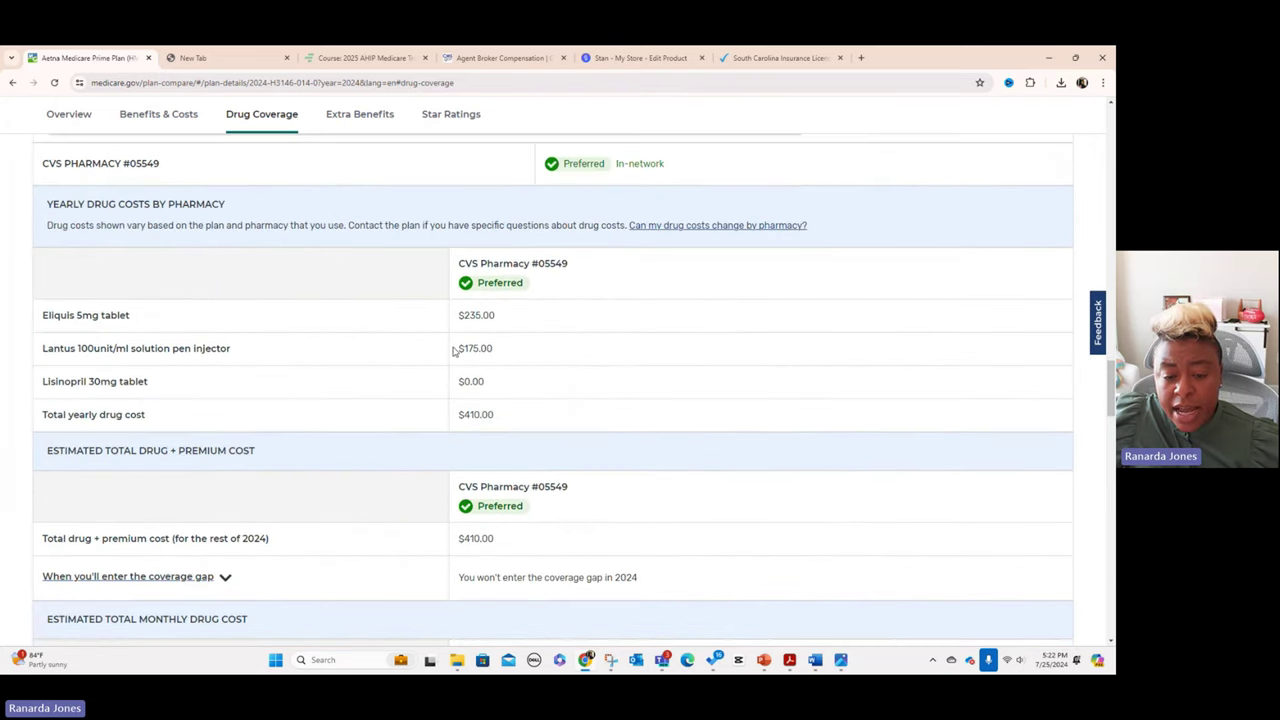
drag(460, 348, 509, 352)
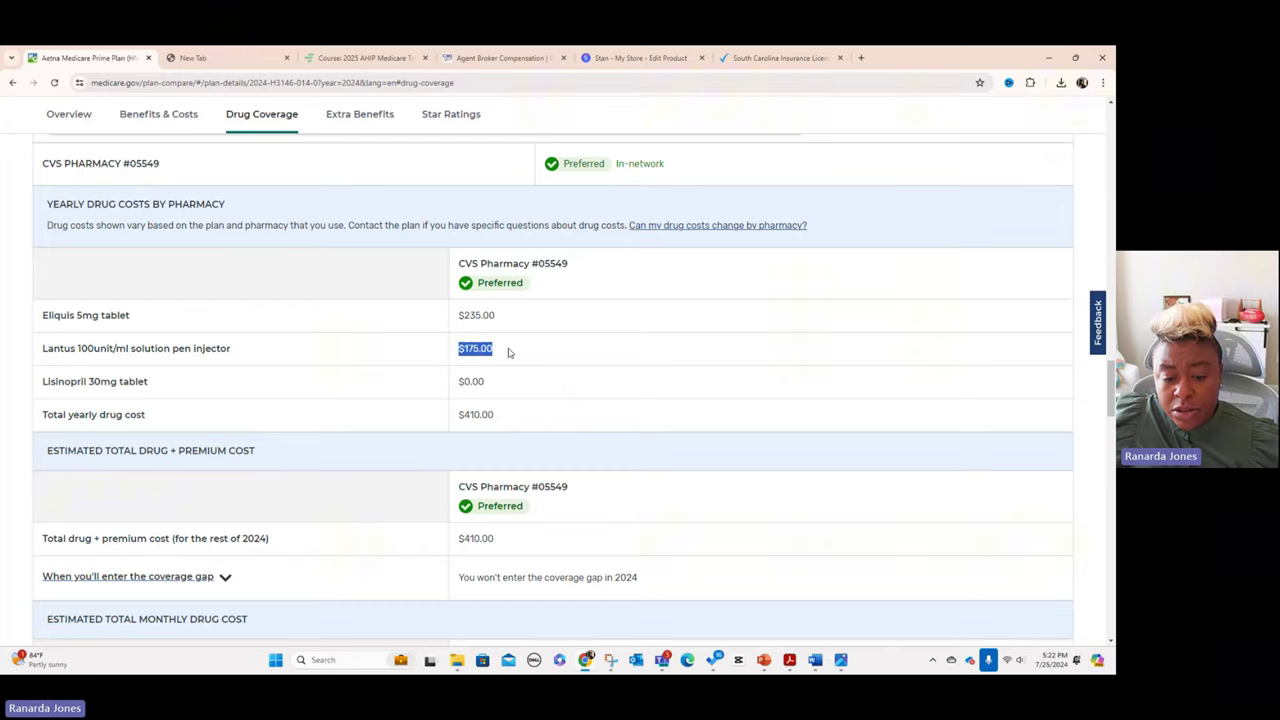
Examine the Aetna plan's coverage gap estimate, monthly drug costs, and the estimated total drug cost in its summary.
scroll(509, 352, down, 3)
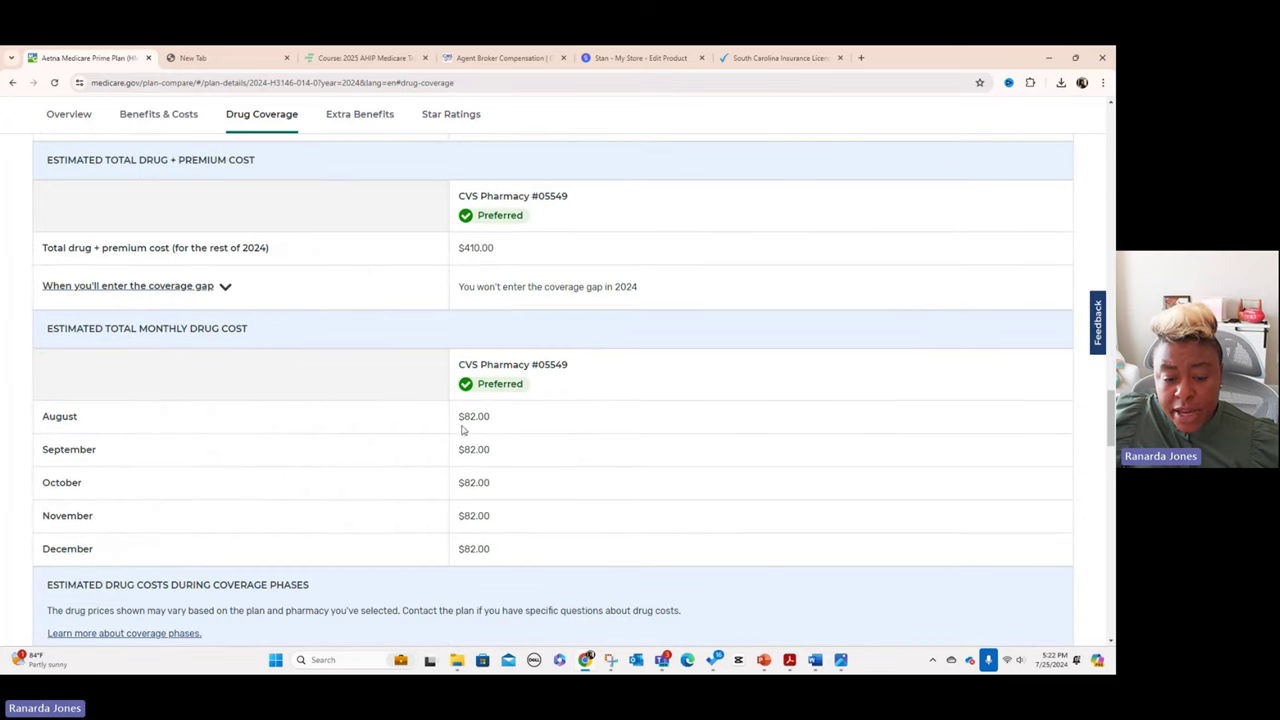
drag(462, 430, 669, 413)
scroll(557, 497, down, 2)
scroll(554, 497, up, 3)
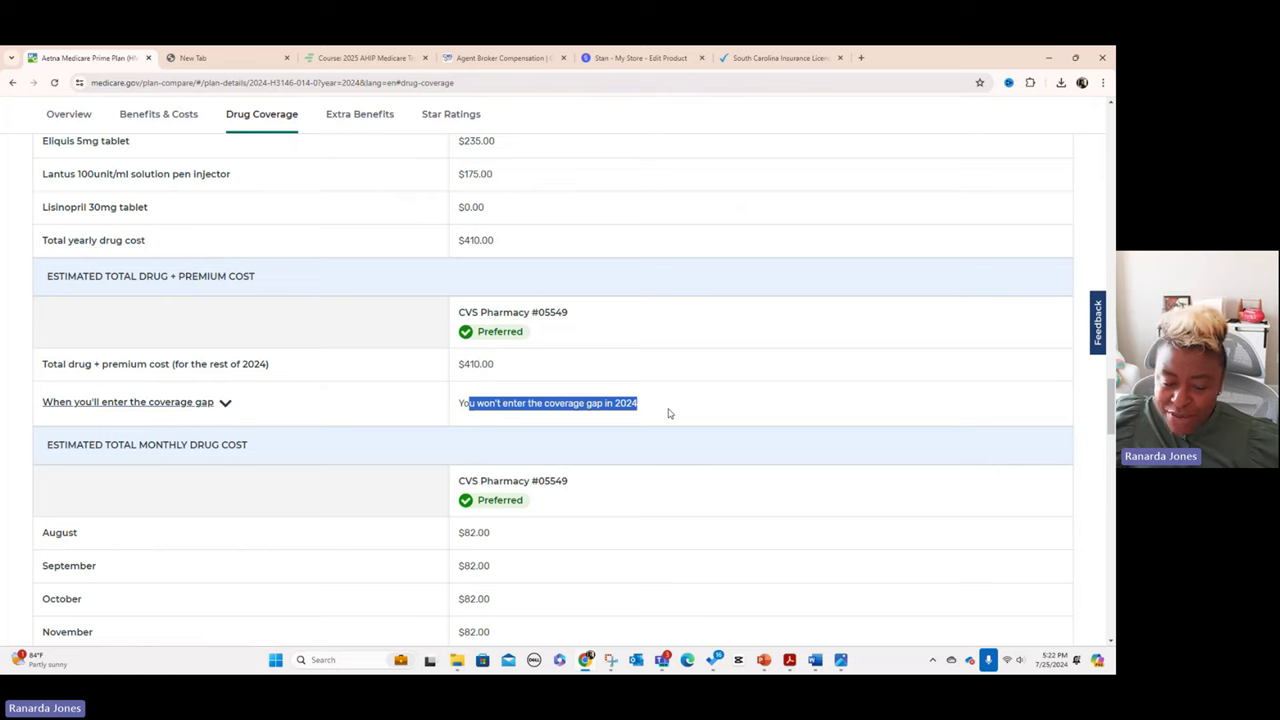
scroll(591, 430, down, 4)
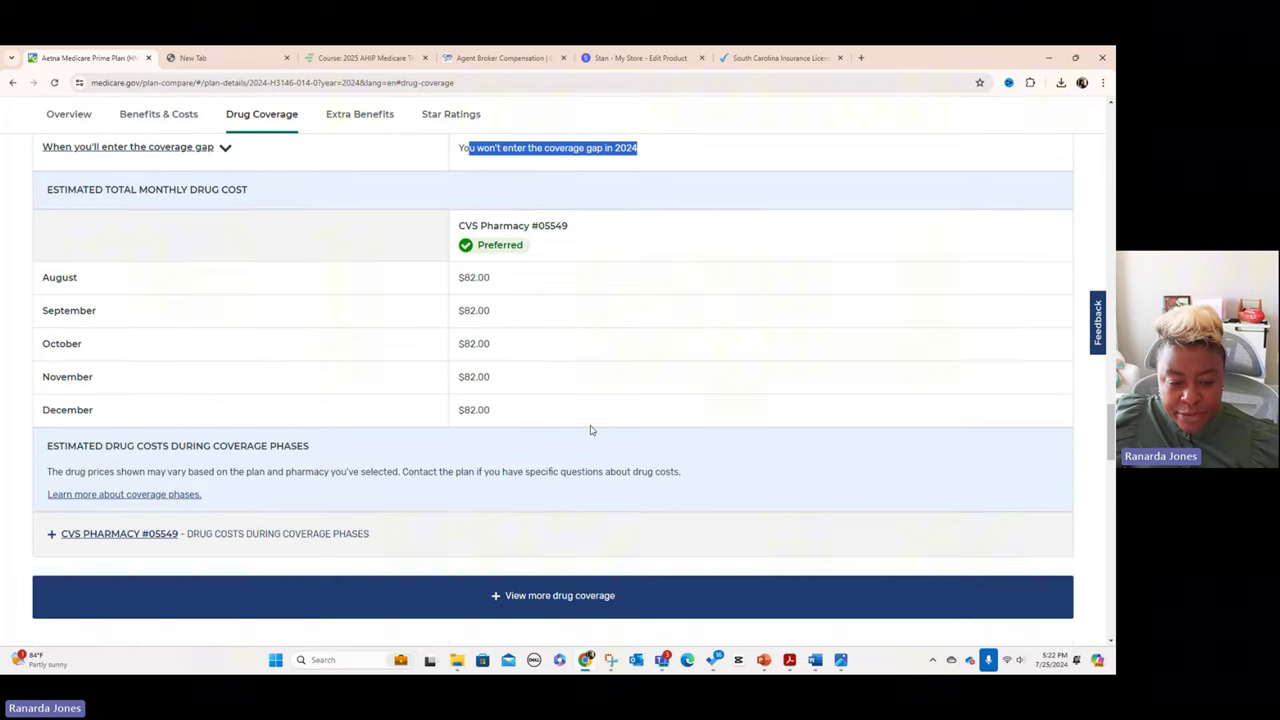
scroll(591, 430, down, 2)
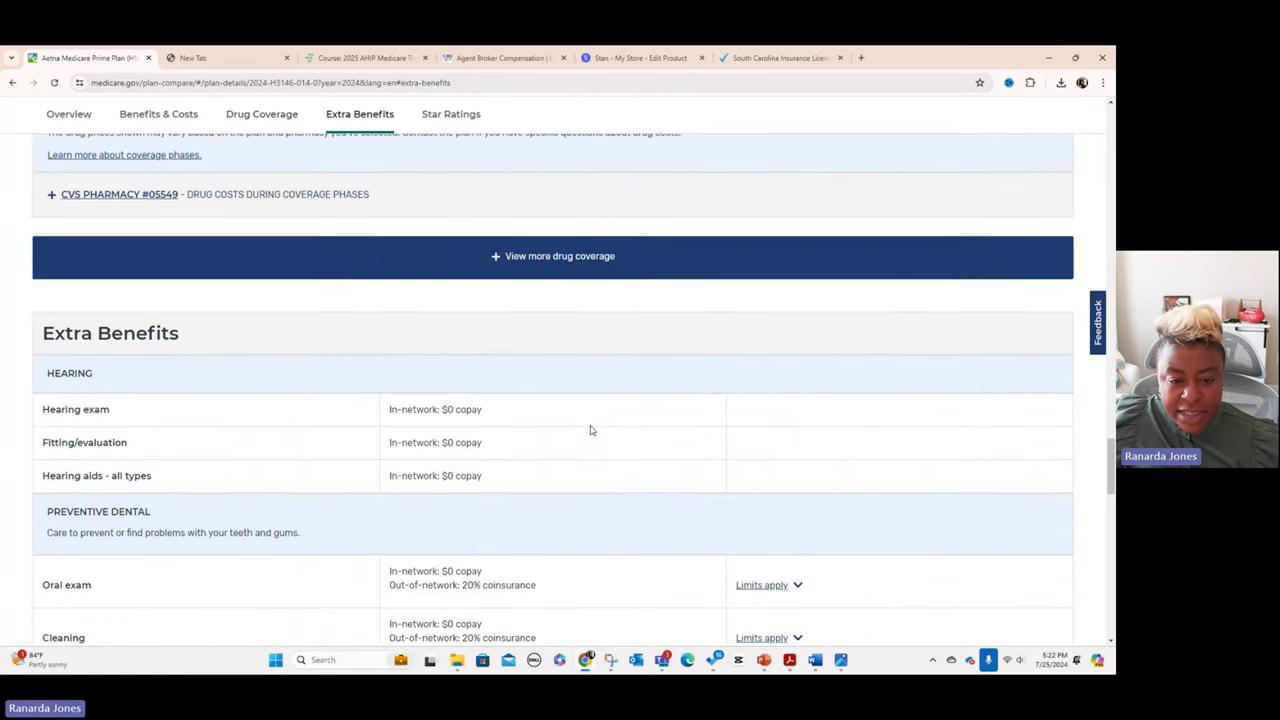
scroll(590, 430, up, 4)
scroll(590, 430, up, 15)
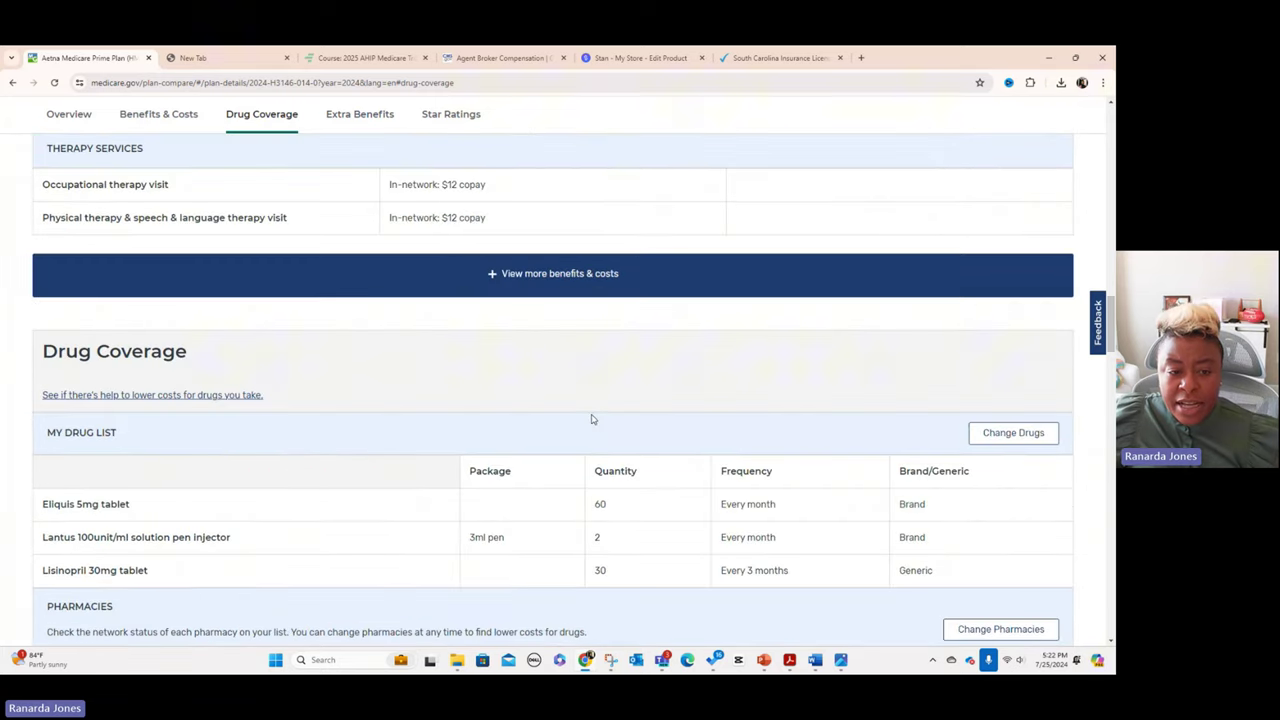
scroll(591, 422, up, 10)
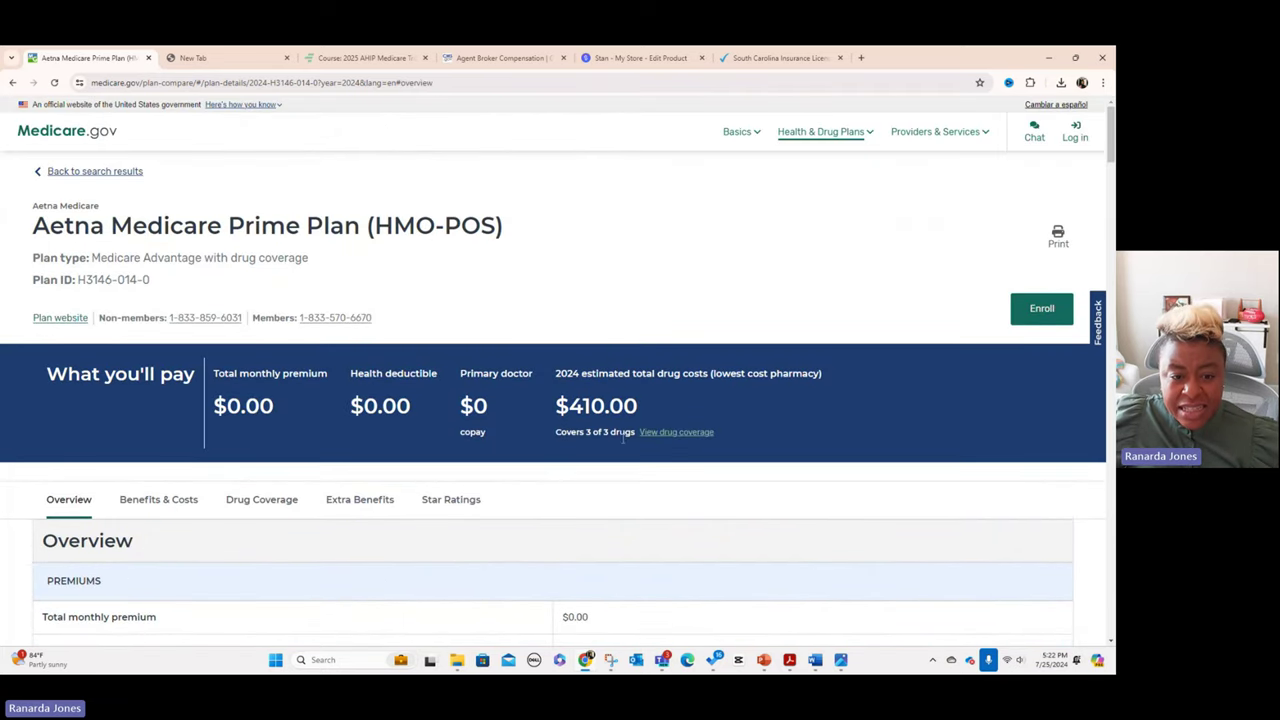
Return to the plan search results and check HumanaChoice H5216-347 (PPO)'s total drug and premium cost.
click(92, 171)
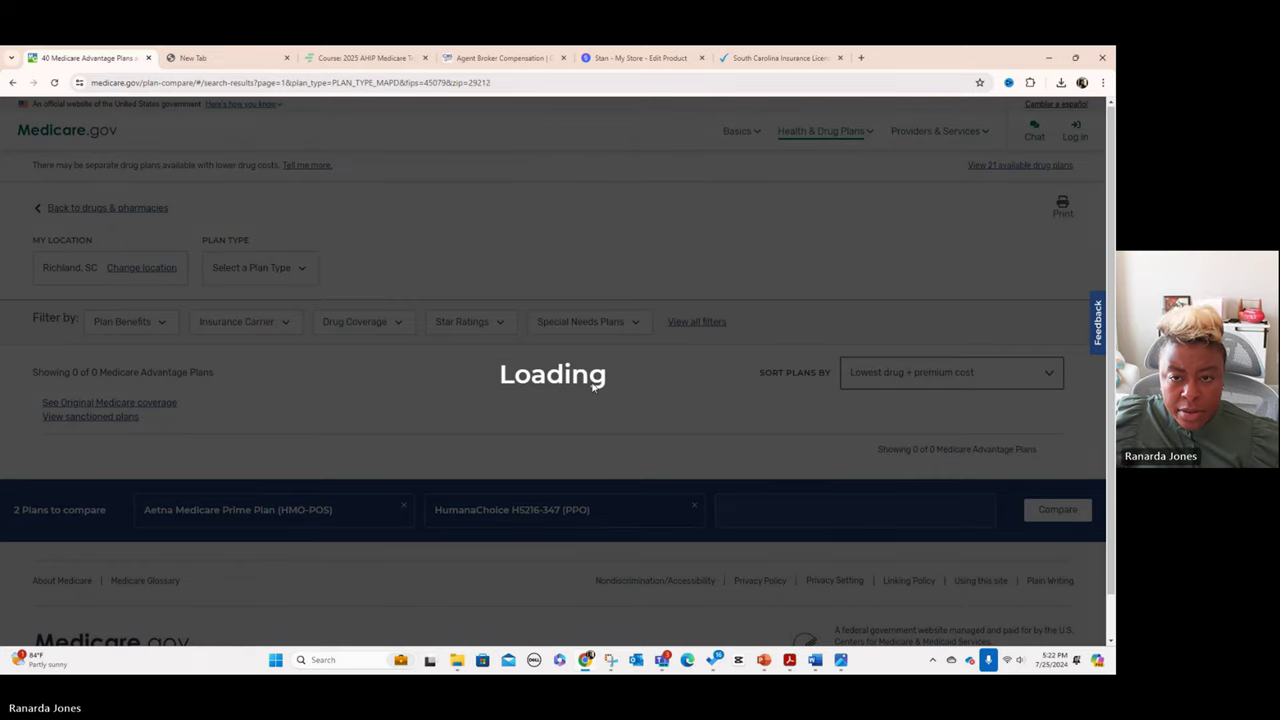
scroll(591, 387, down, 2)
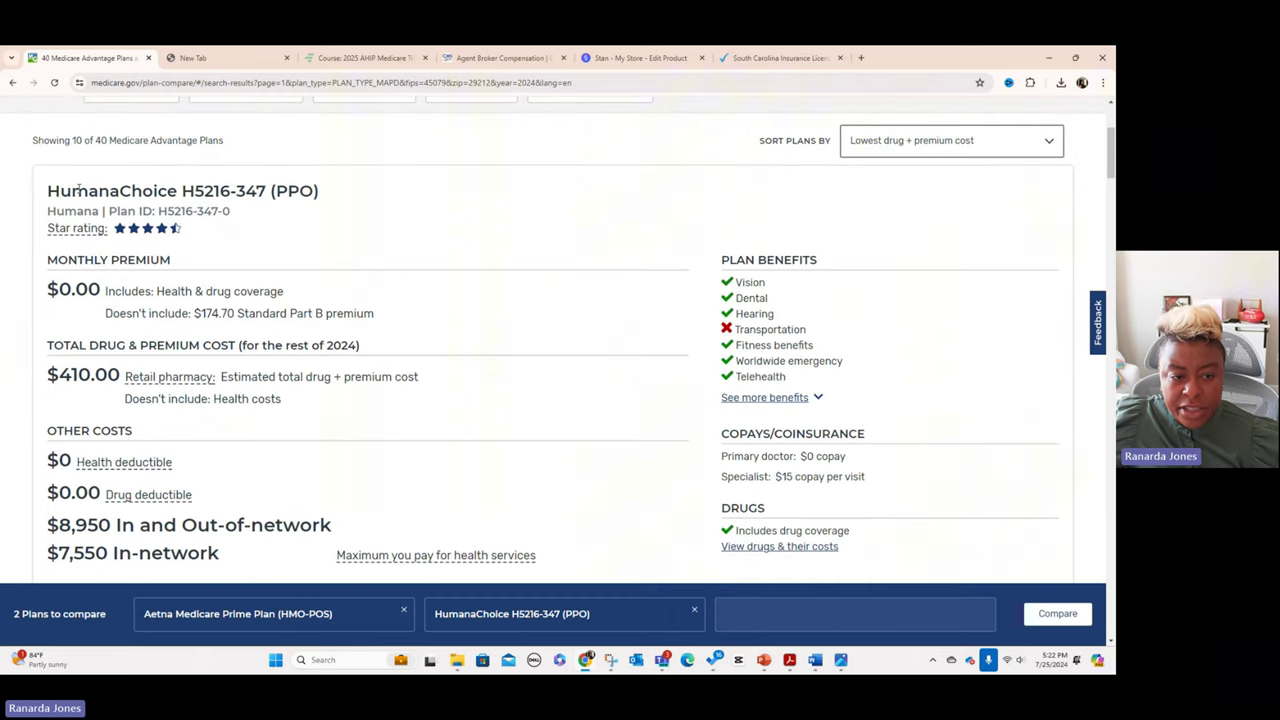
drag(78, 189, 315, 191)
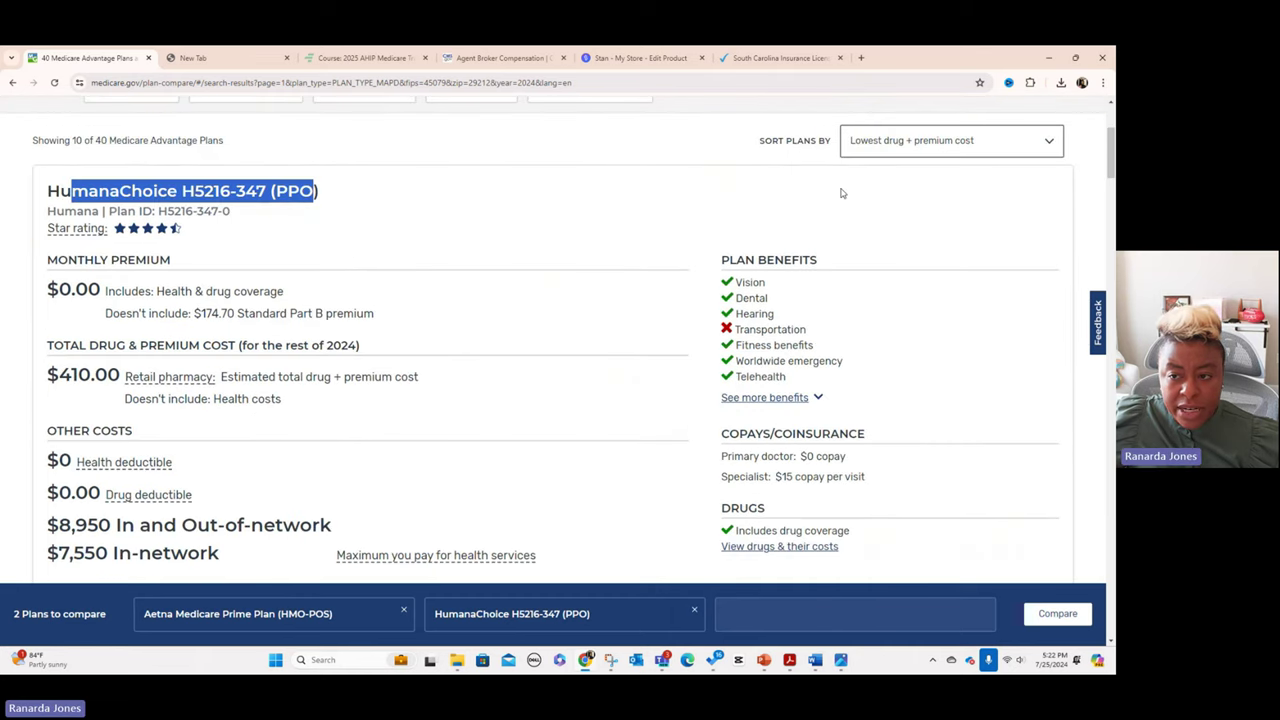
drag(42, 386, 148, 386)
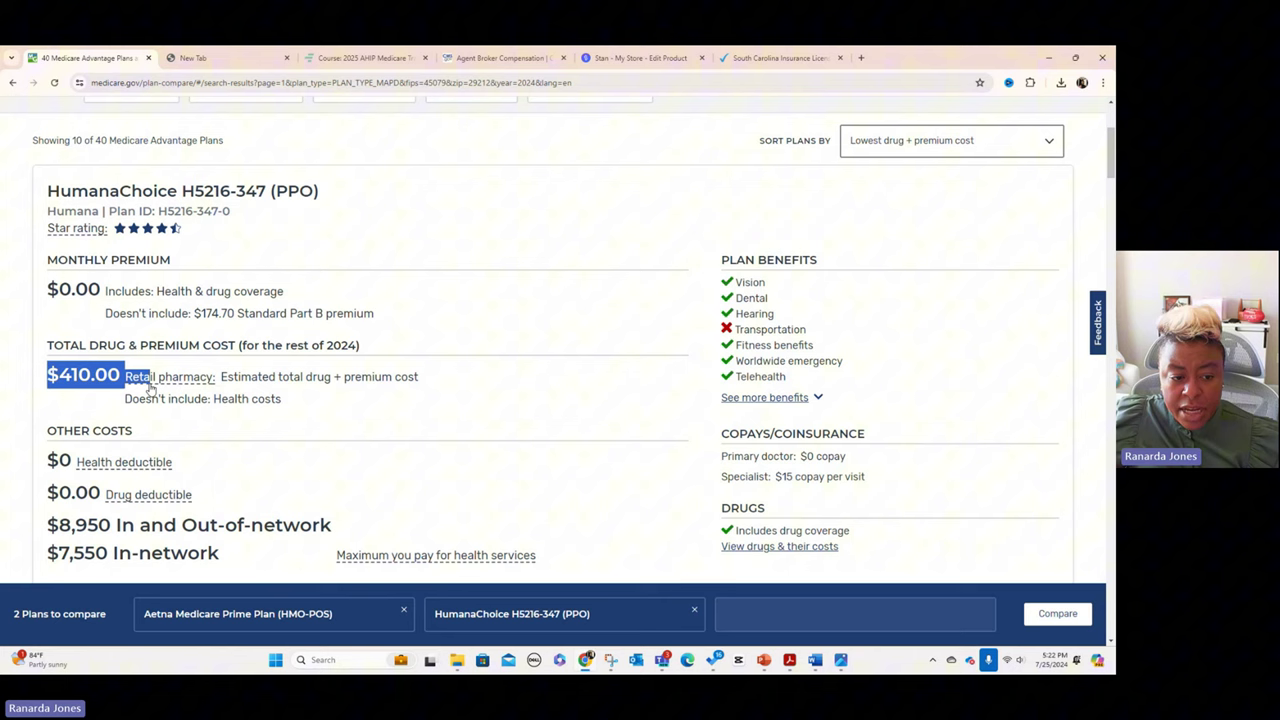
Compare the total drug and premium costs of the other listed plans, including Aetna Medicare Prime Plan and AARP Medicare Advantage.
scroll(606, 436, down, 3)
scroll(606, 436, down, 10)
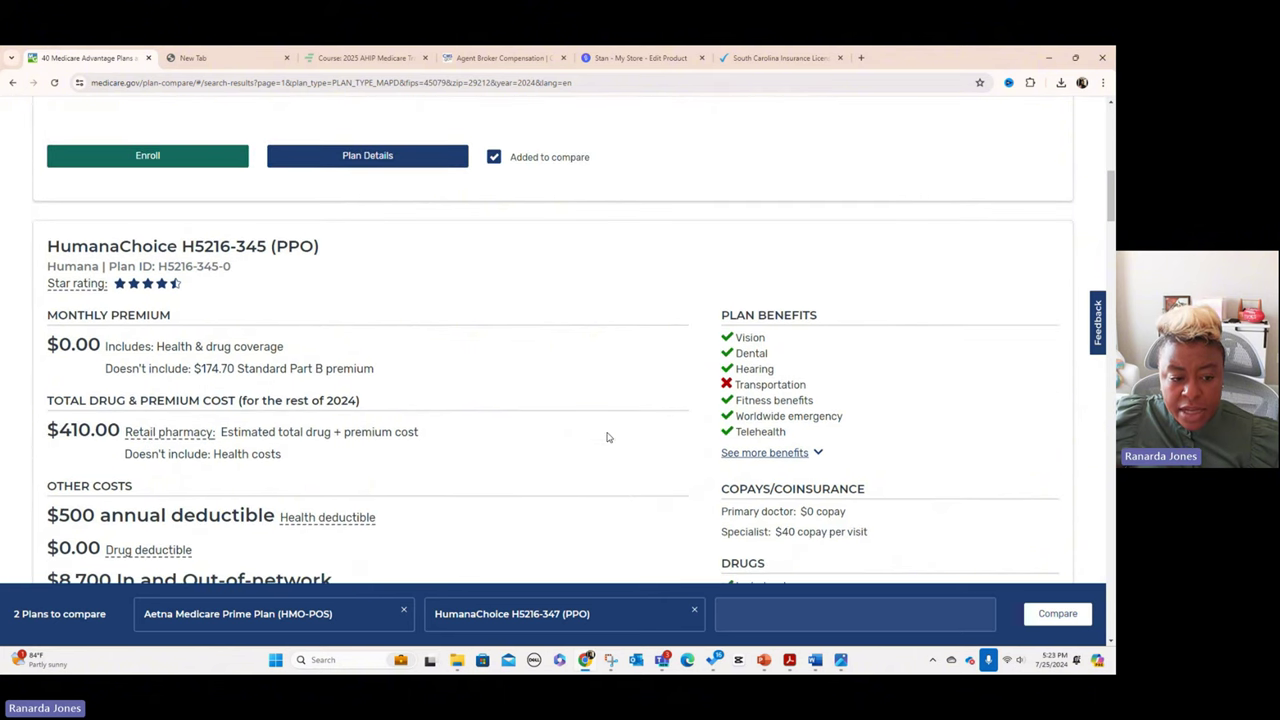
scroll(606, 436, down, 2)
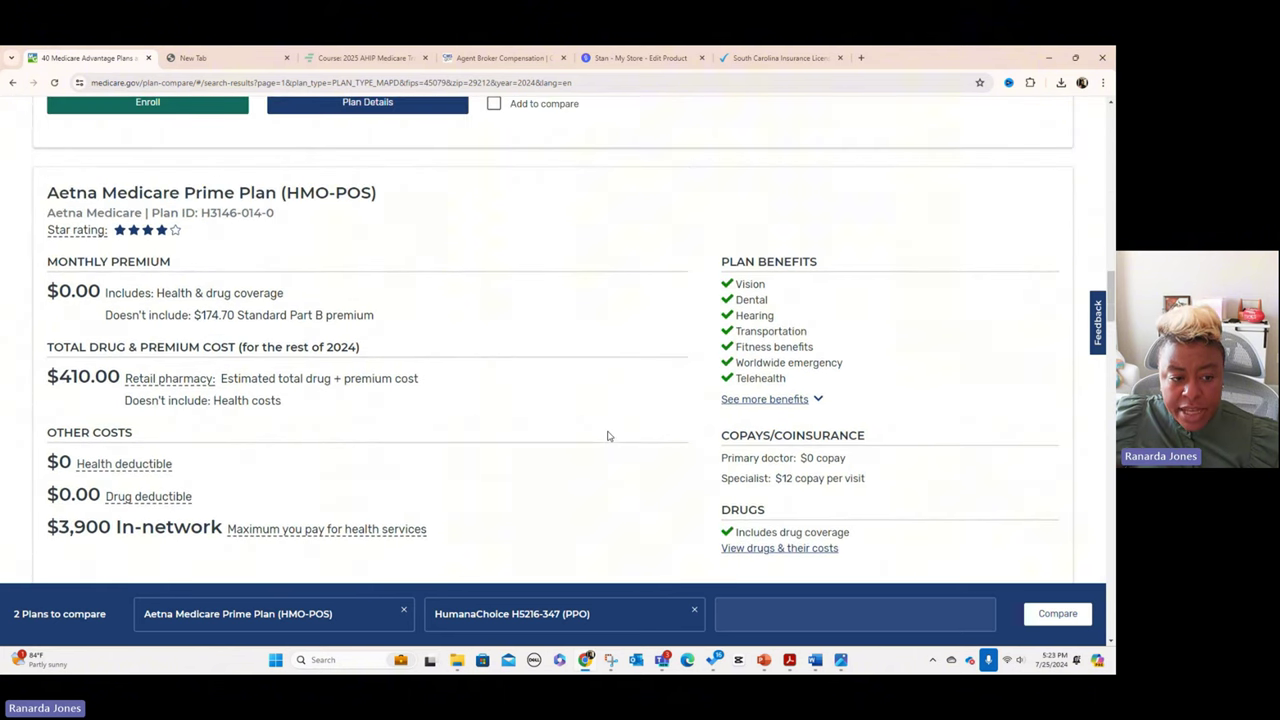
double_click(90, 377)
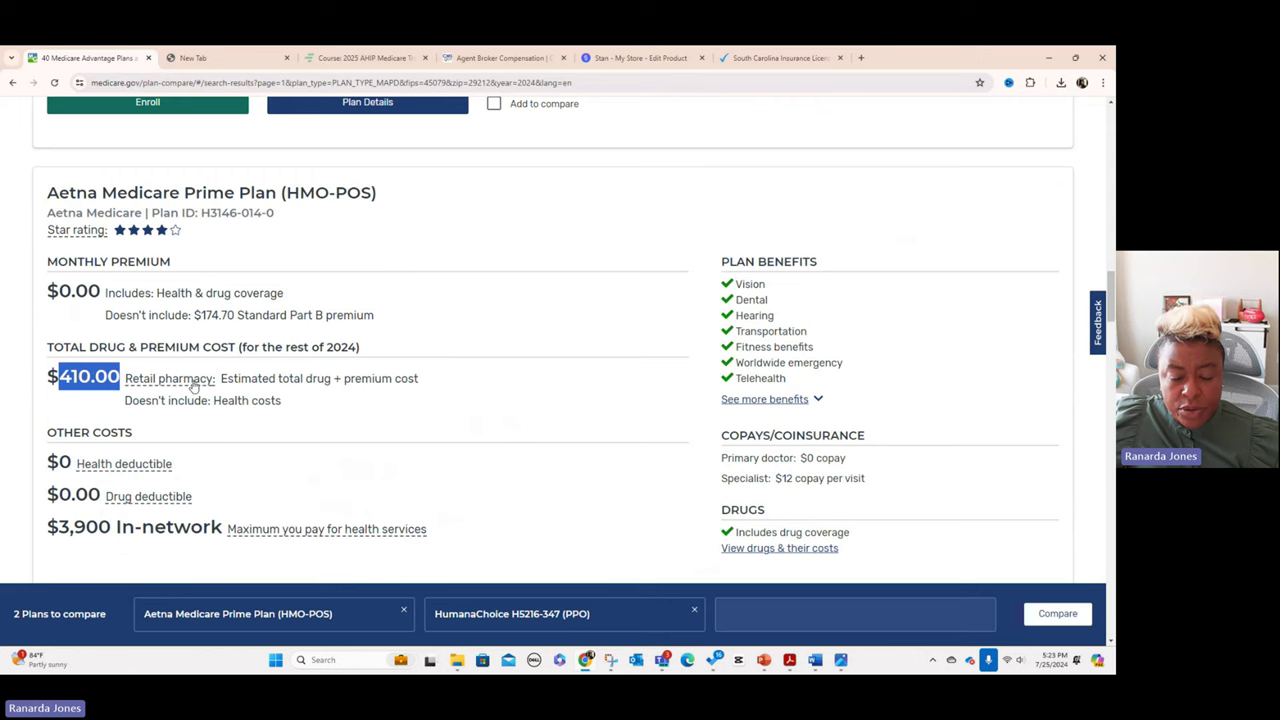
scroll(619, 410, down, 6)
scroll(622, 404, up, 3)
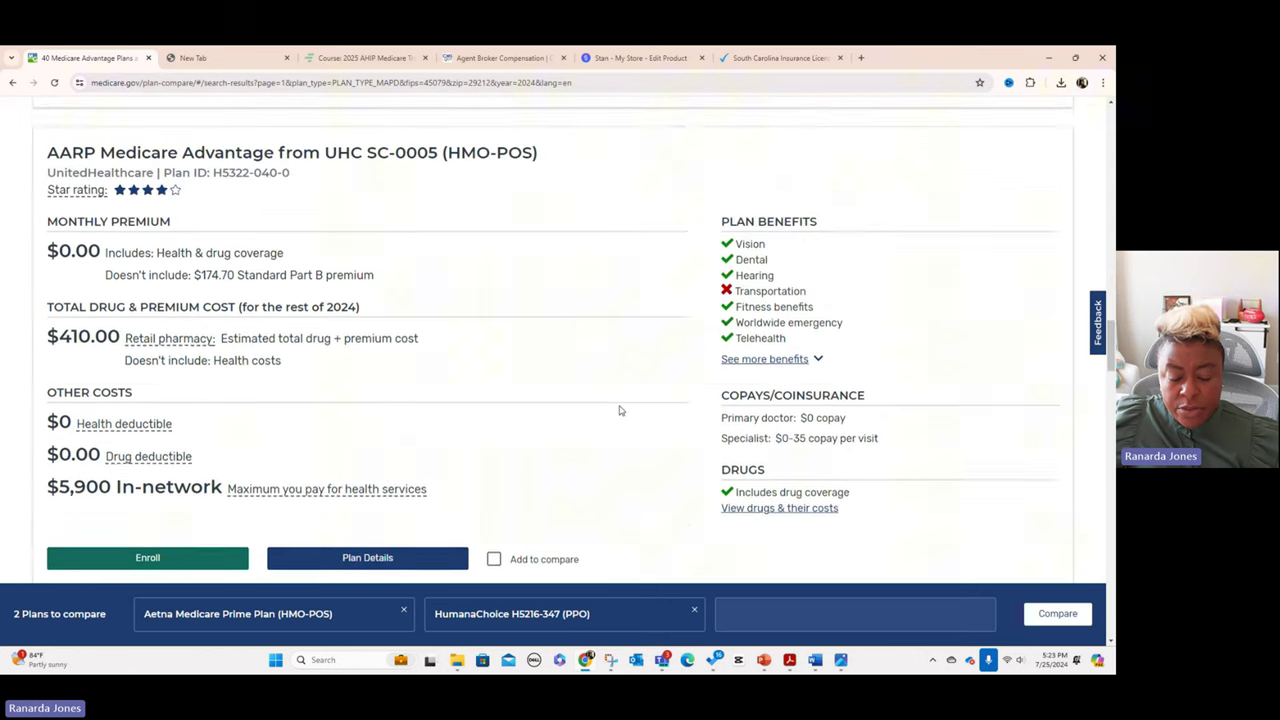
scroll(622, 404, up, 15)
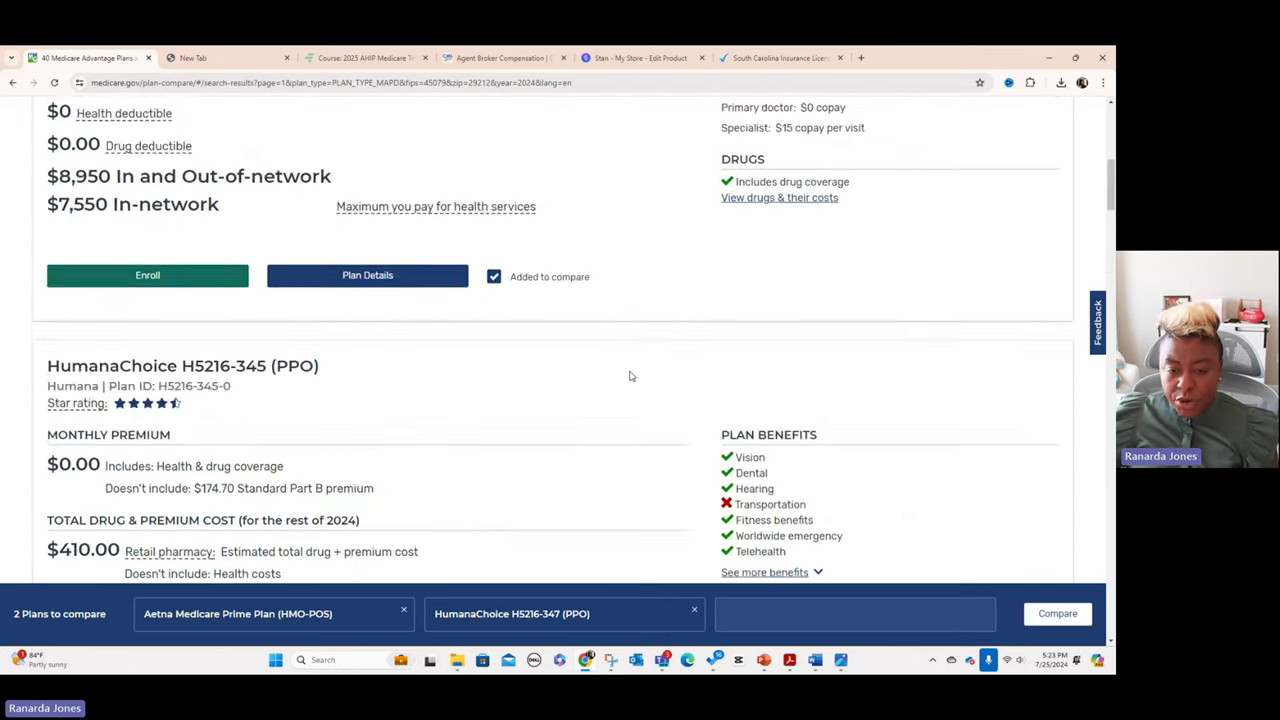
scroll(636, 373, up, 1)
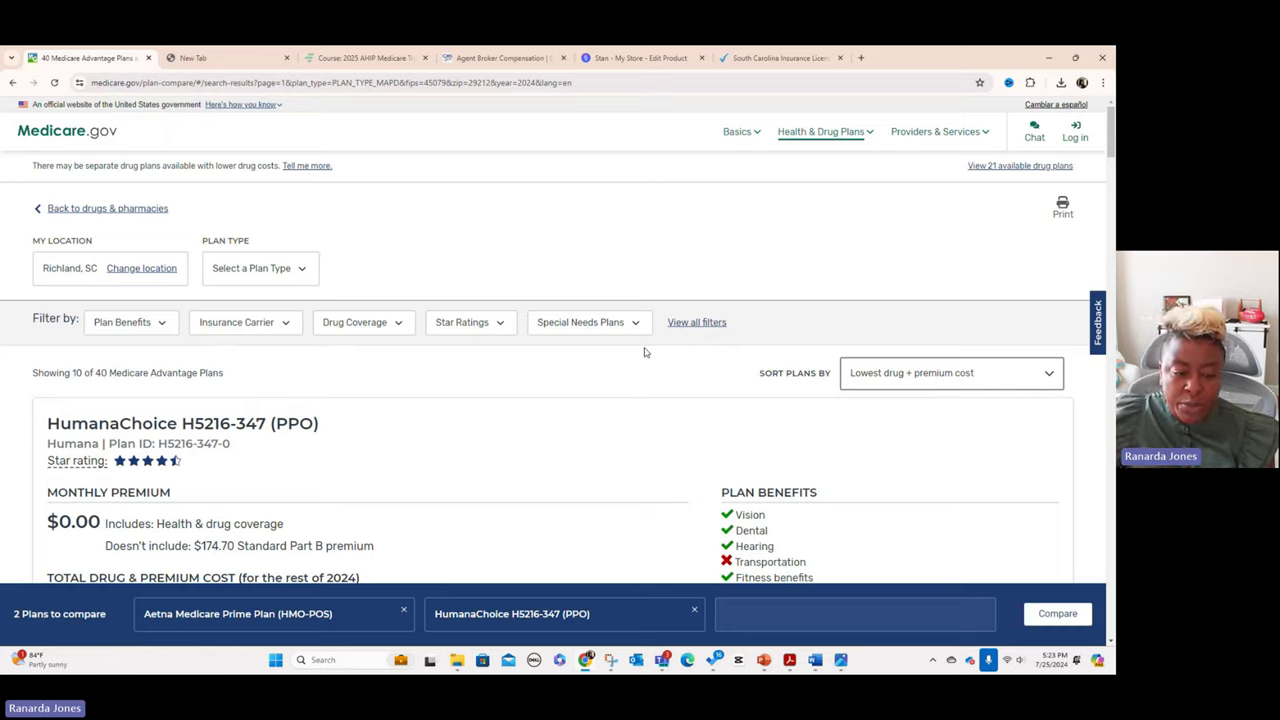
Open the Humana agent website in a new browser tab from the saved Agent bookmarks.
drag(60, 423, 178, 421)
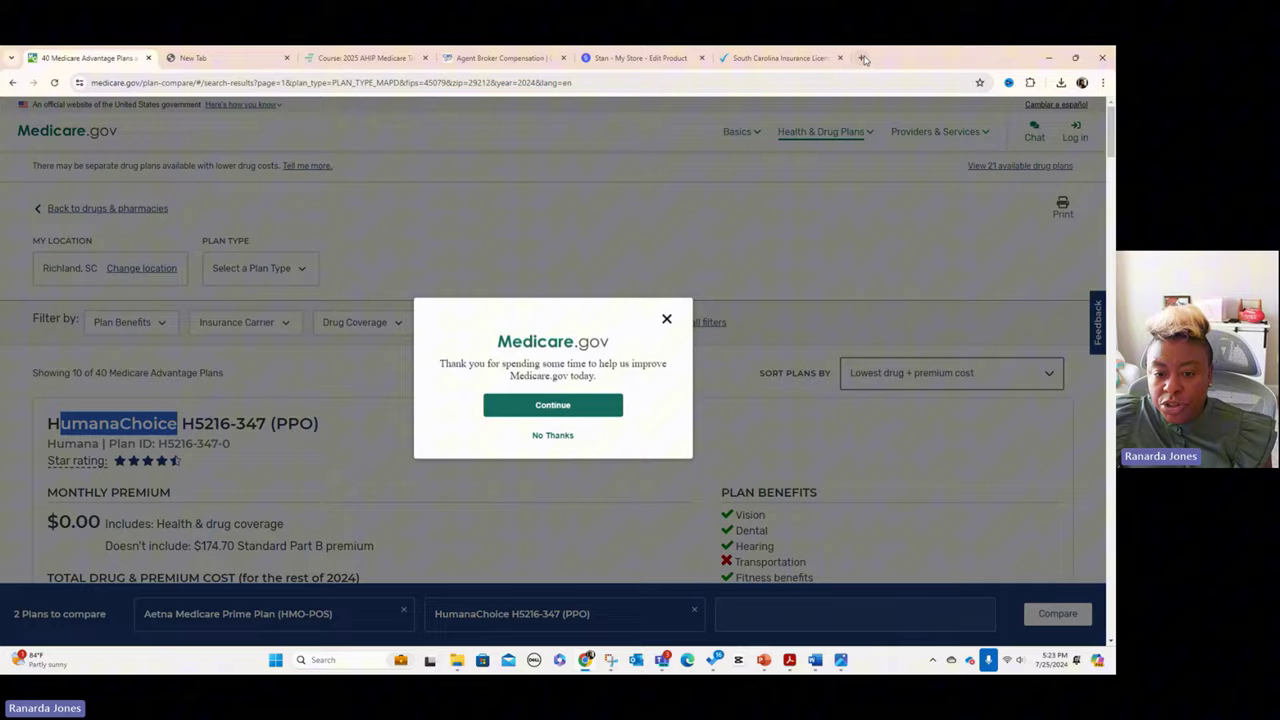
click(860, 57)
click(703, 104)
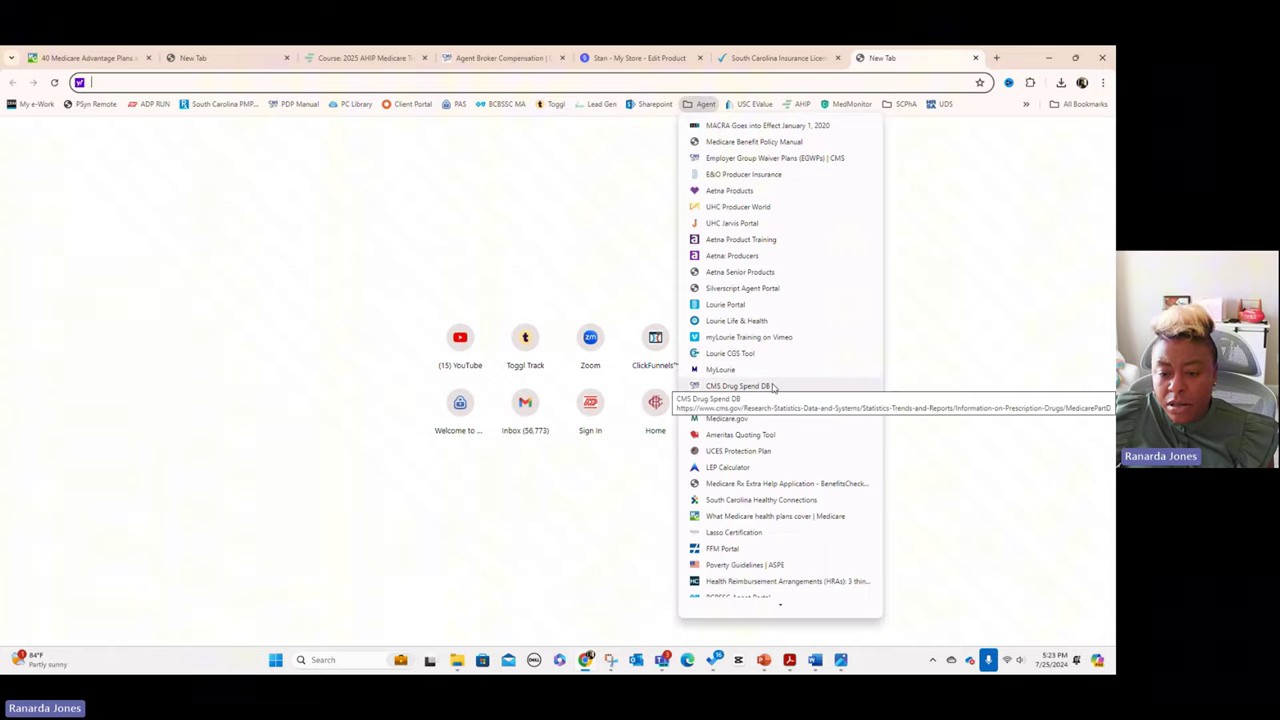
click(765, 403)
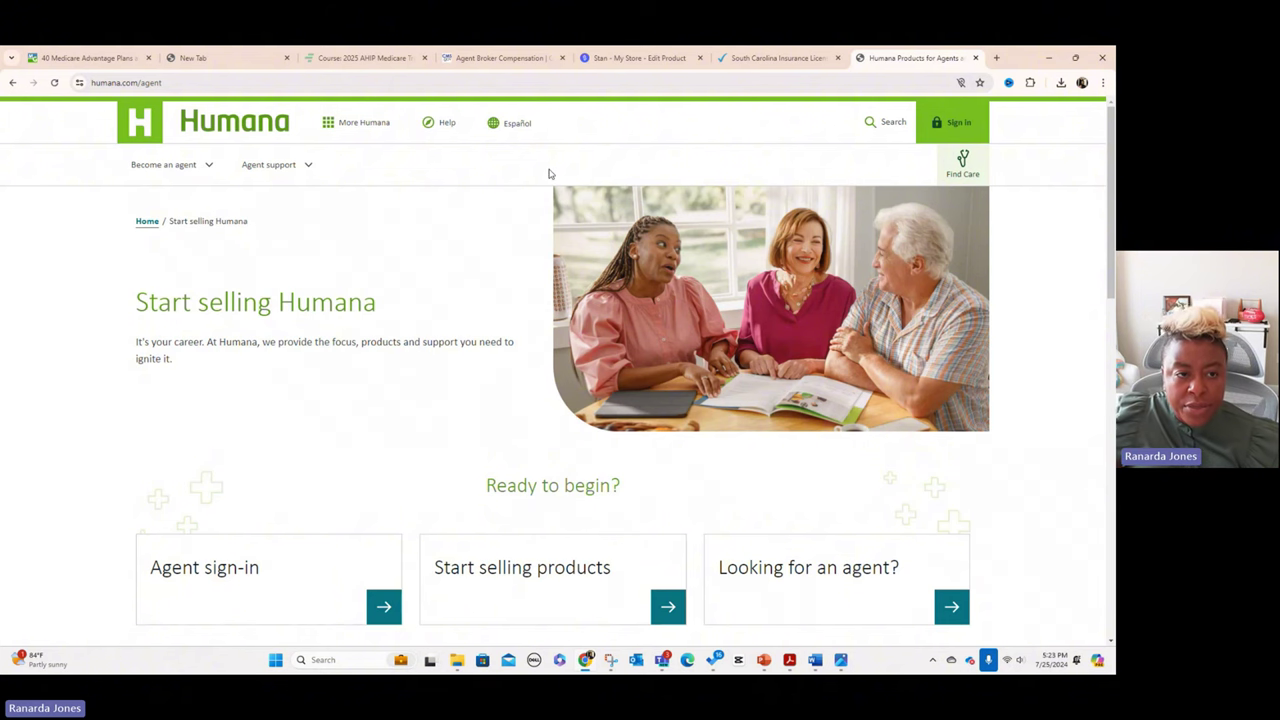
Return to the Medicare.gov plan results and dismiss the site improvement survey.
click(115, 57)
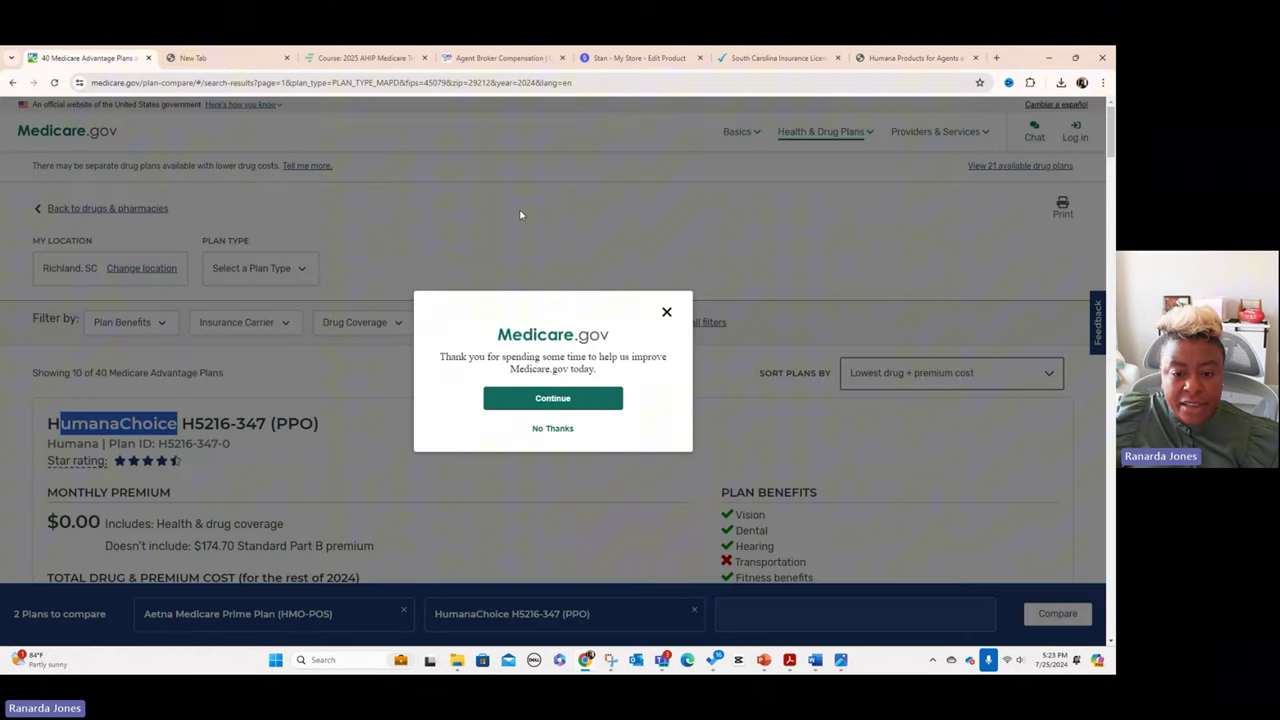
click(667, 313)
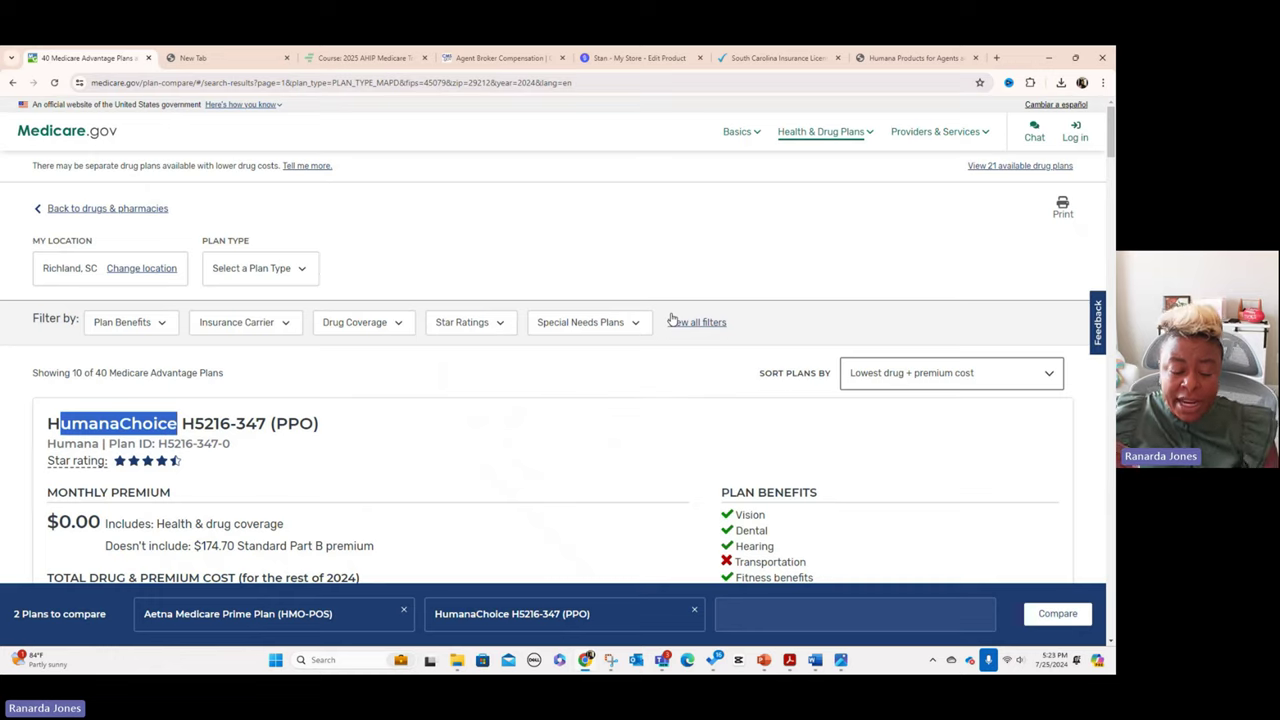